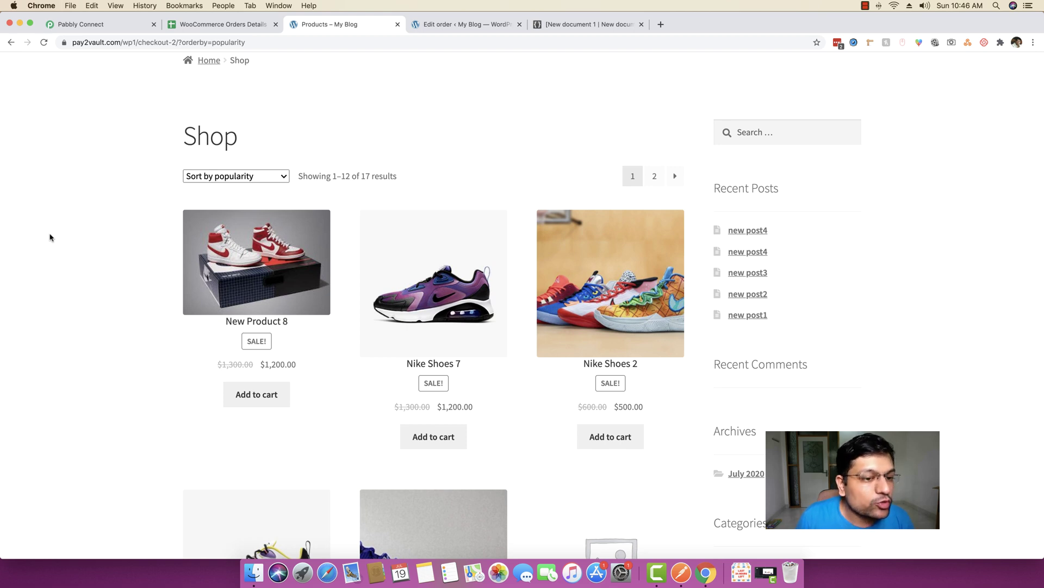
# - Review order #488's items: Nike Shoes ×1 ($400), Nike Shoes 2 ×3 ($1,500), Nike Shoes 3 ×3
pyautogui.click(449, 25)
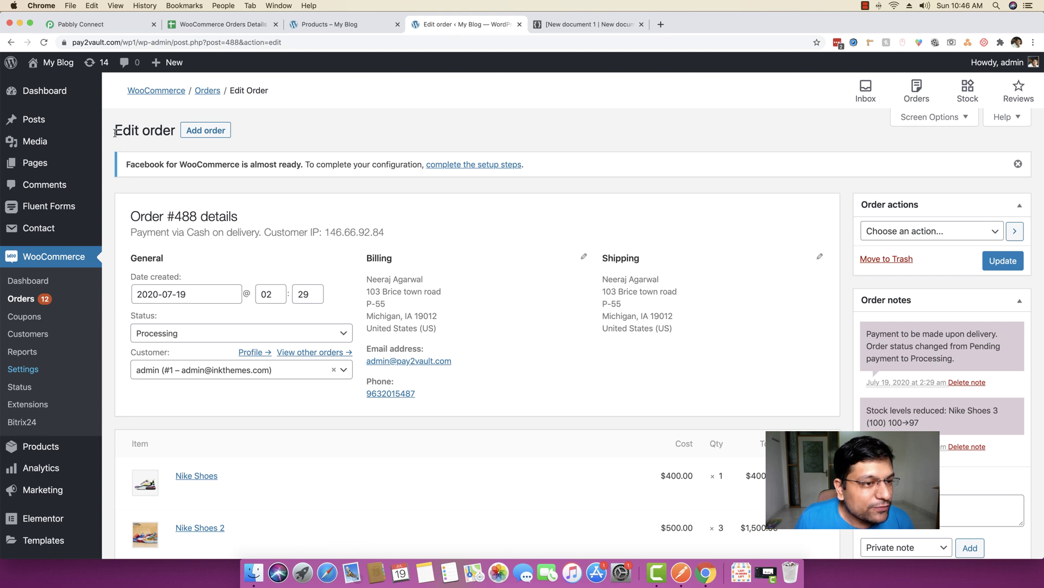
pyautogui.moveTo(174, 216); pyautogui.dragTo(194, 216)
pyautogui.click(190, 216)
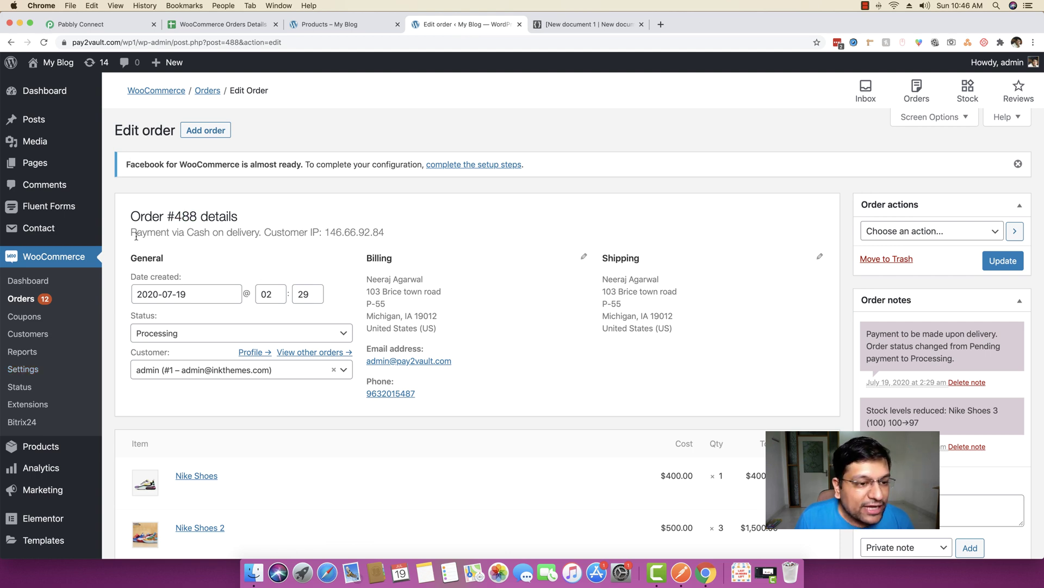
pyautogui.scroll(-5, 370, 244)
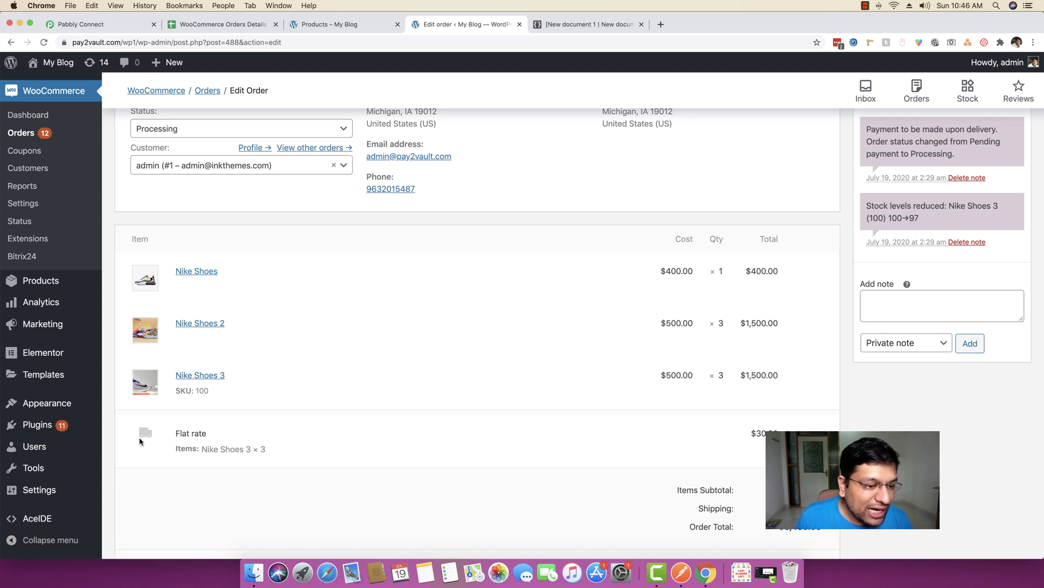
pyautogui.scroll(5, 280, 370)
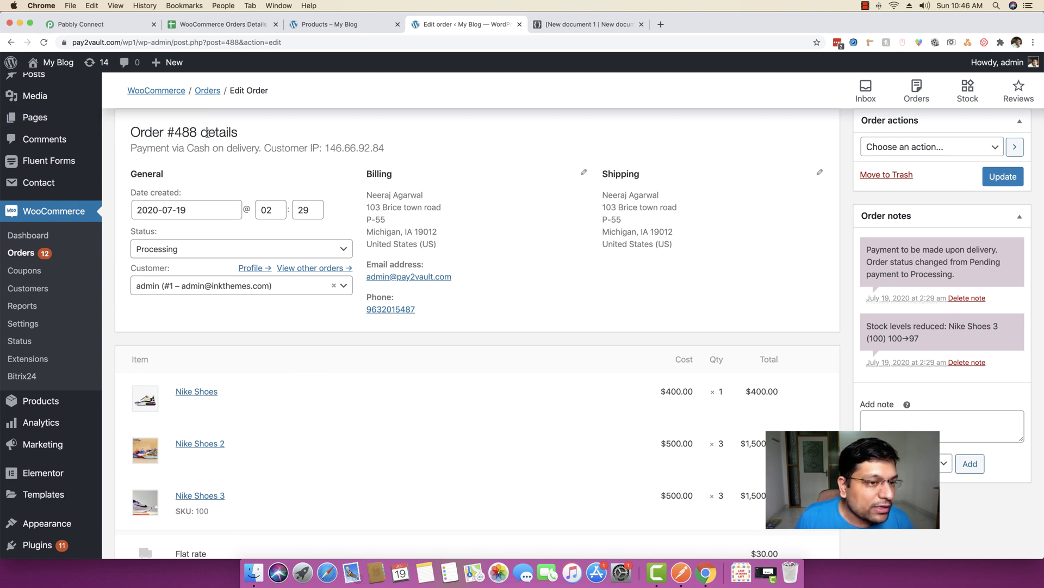
pyautogui.scroll(-5, 618, 308)
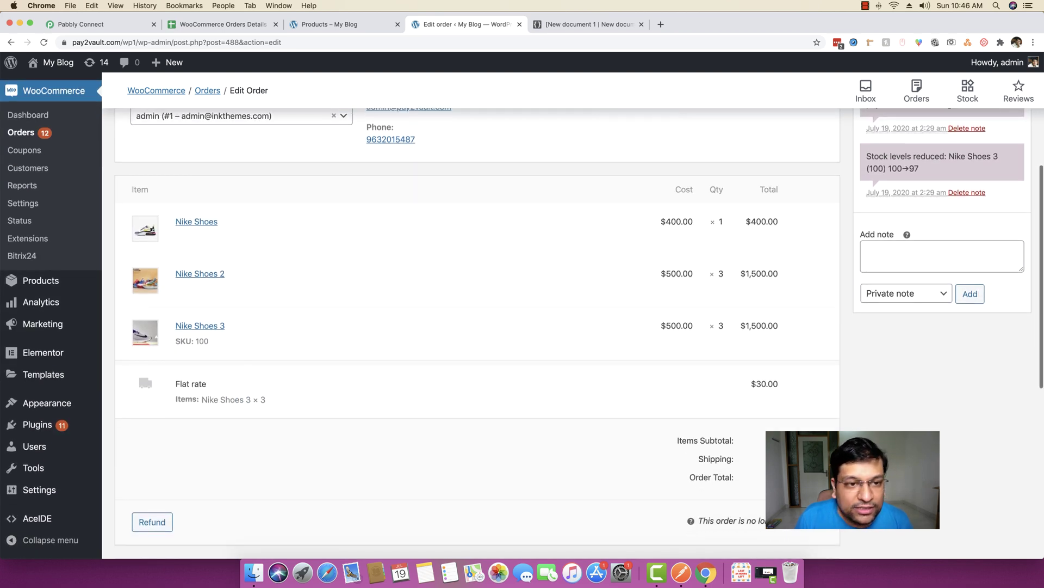
pyautogui.scroll(5, 433, 389)
pyautogui.scroll(-15, 765, 389)
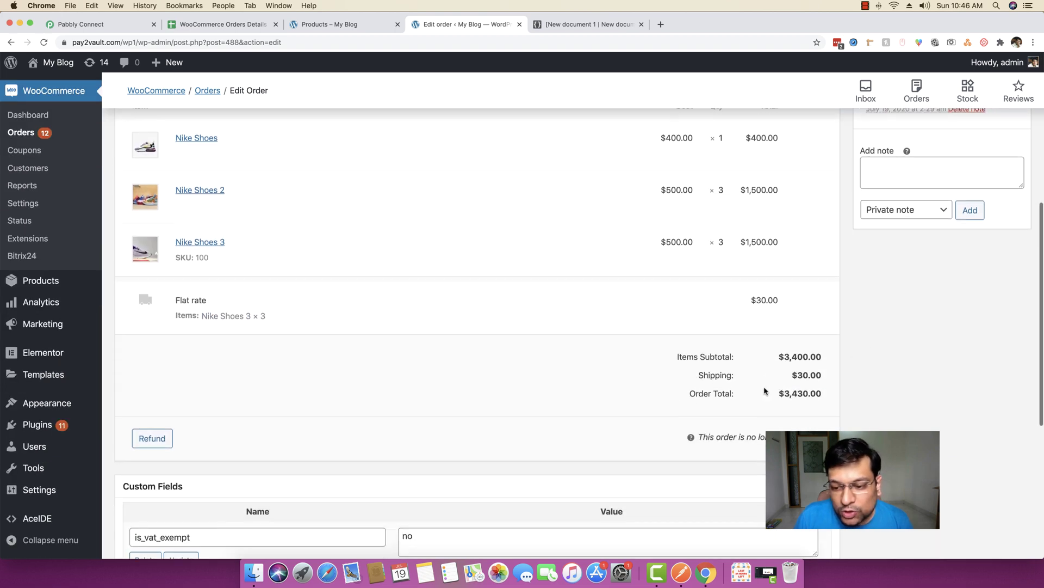
pyautogui.moveTo(778, 332); pyautogui.dragTo(791, 332)
pyautogui.click(822, 331)
# - Open WooCommerce Settings in a new tab, keeping order #488 open
pyautogui.scroll(15, 814, 334)
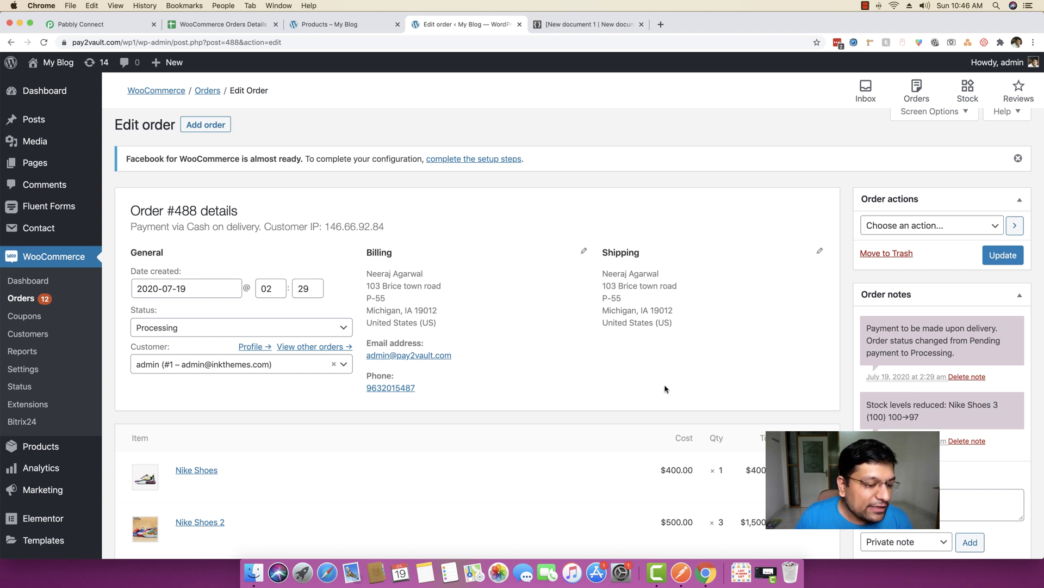
pyautogui.scroll(-5, 665, 388)
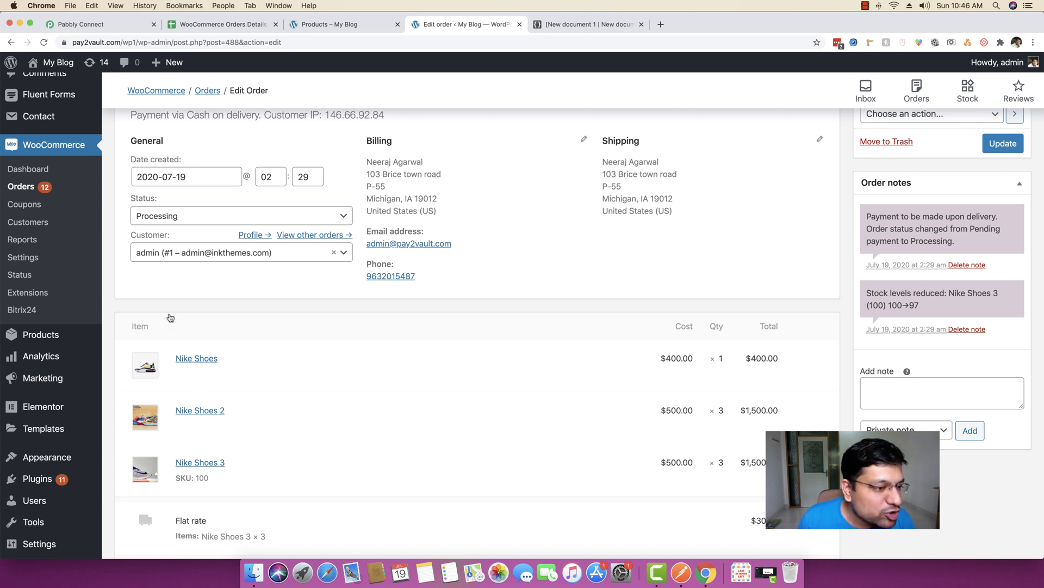
pyautogui.rightClick(23, 257)
pyautogui.click(45, 267)
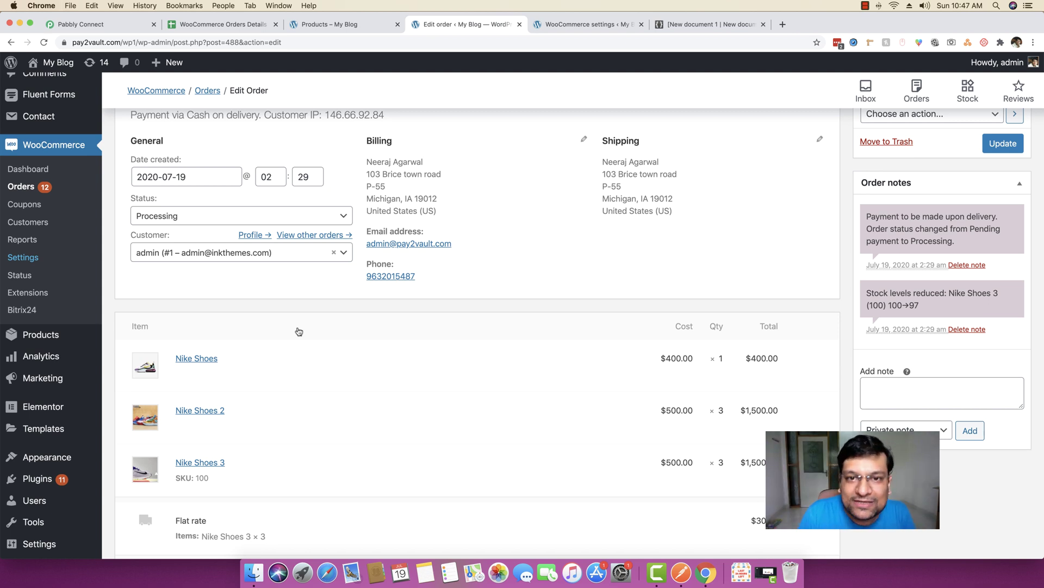
# - Go to WooCommerce Settings > Advanced > Webhooks
pyautogui.click(536, 26)
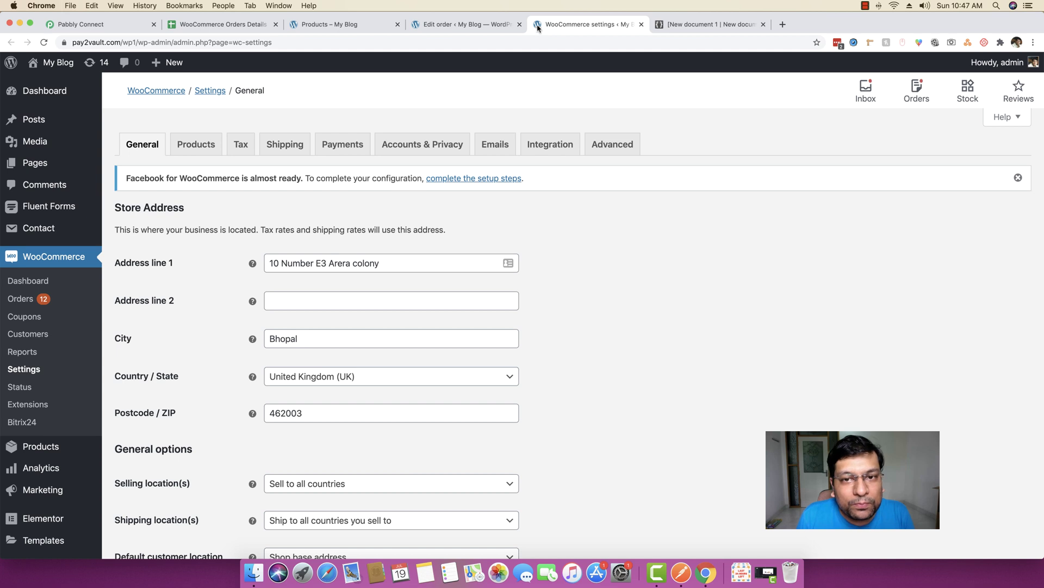
pyautogui.click(614, 148)
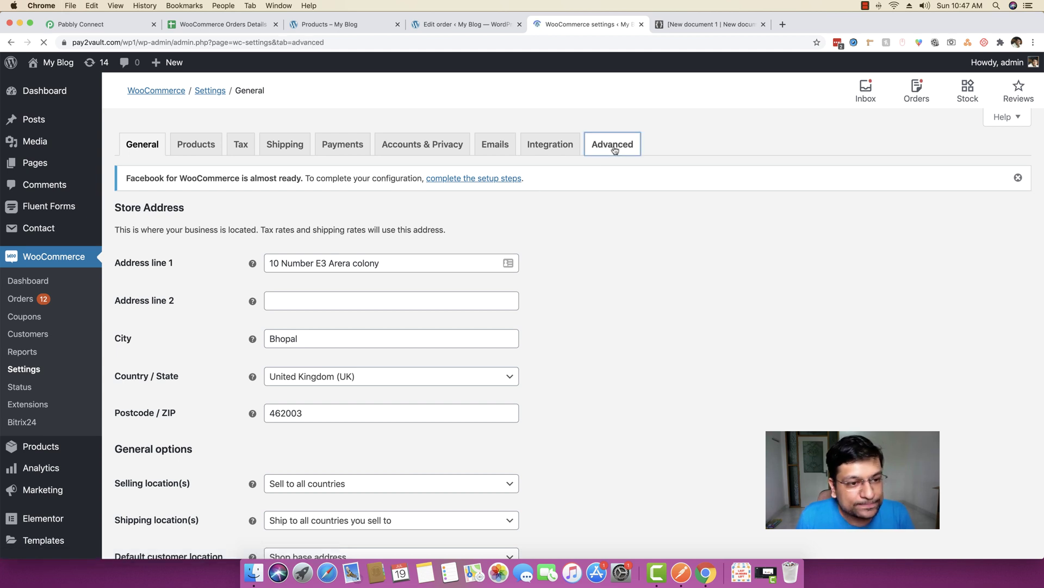
pyautogui.click(239, 204)
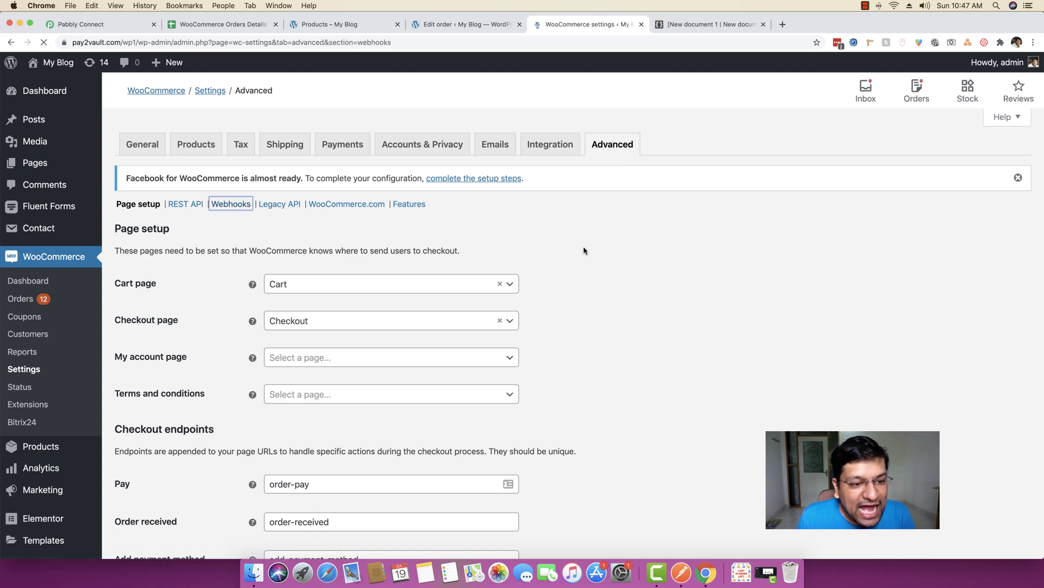
pyautogui.scroll(-1, 611, 275)
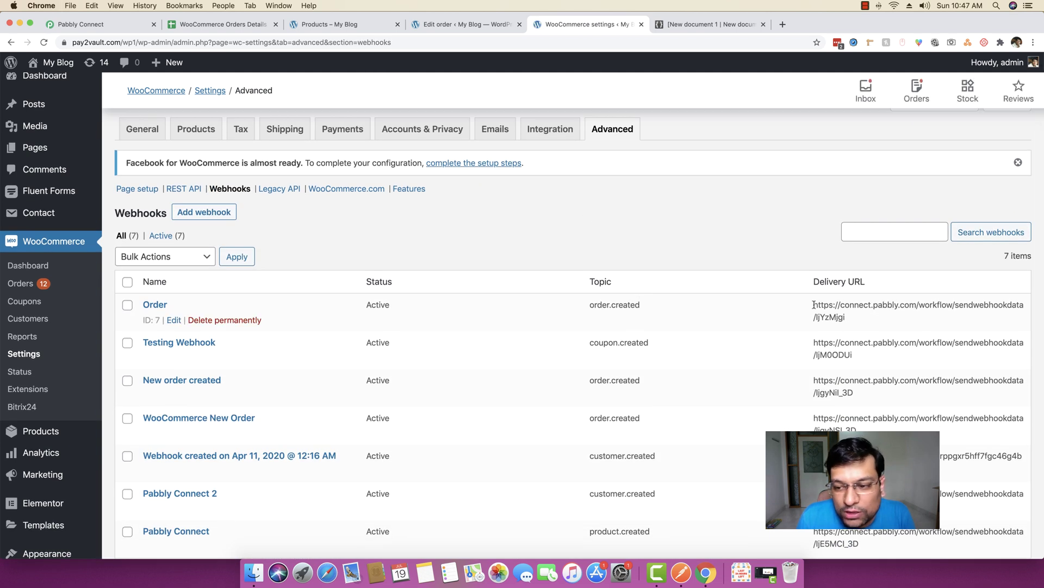
# - Check the Order webhook's order.created topic and Pabbly delivery URL, then return to order #488
pyautogui.moveTo(814, 304); pyautogui.dragTo(859, 319)
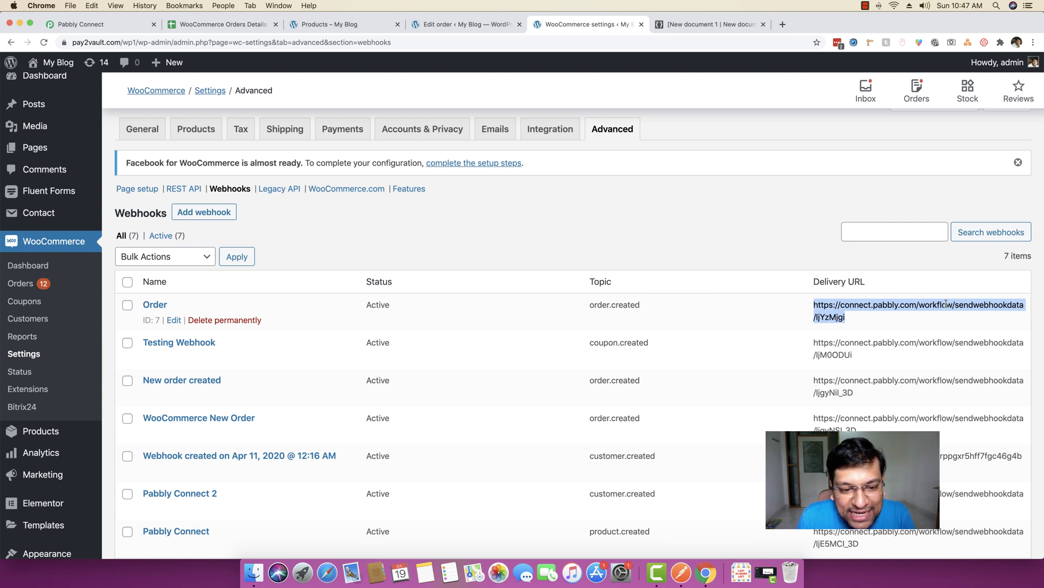
pyautogui.moveTo(588, 305); pyautogui.dragTo(646, 310)
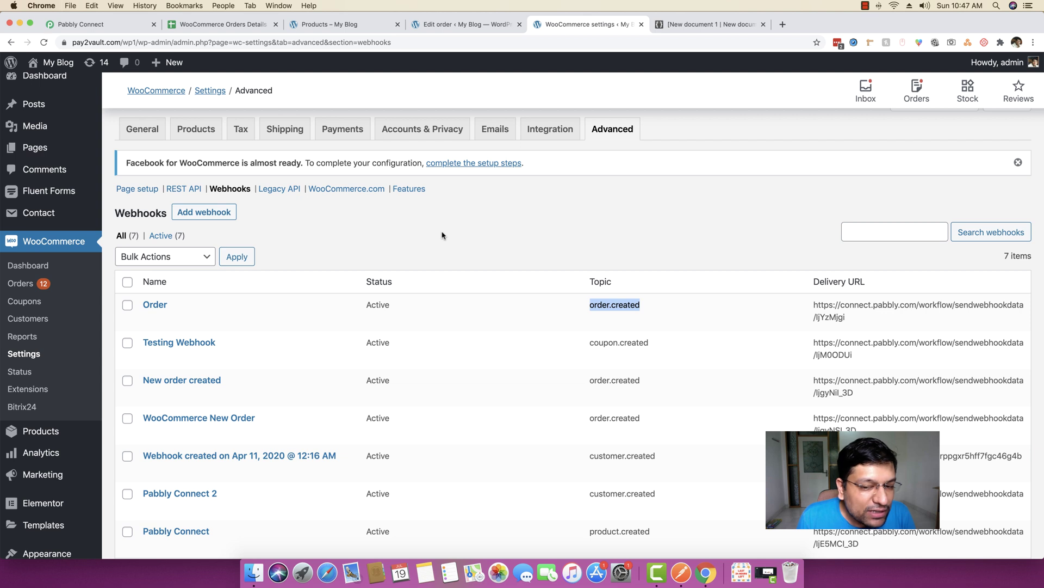
pyautogui.scroll(1, 646, 311)
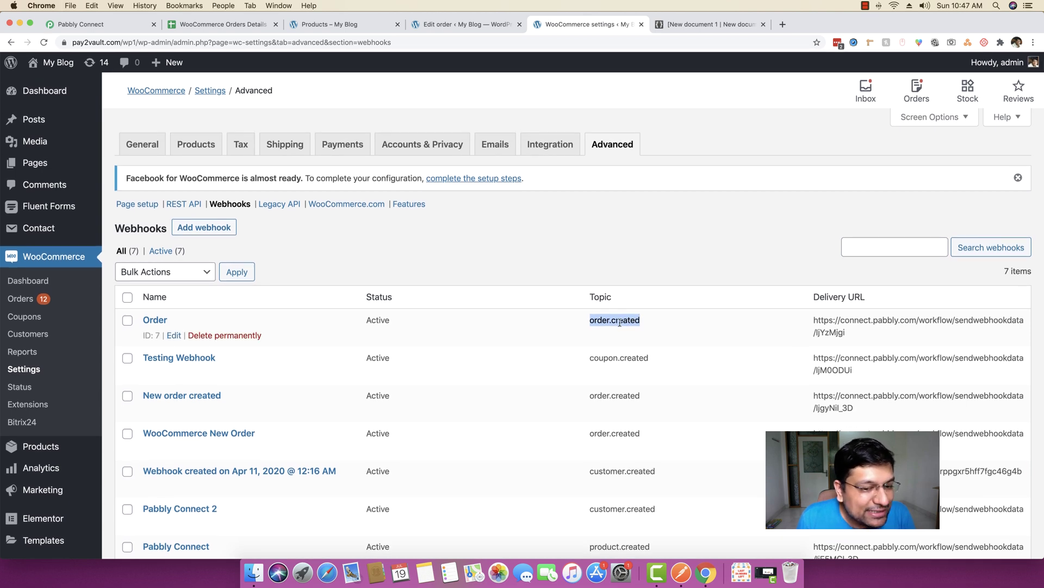
pyautogui.moveTo(814, 320); pyautogui.dragTo(849, 336)
pyautogui.click(846, 333)
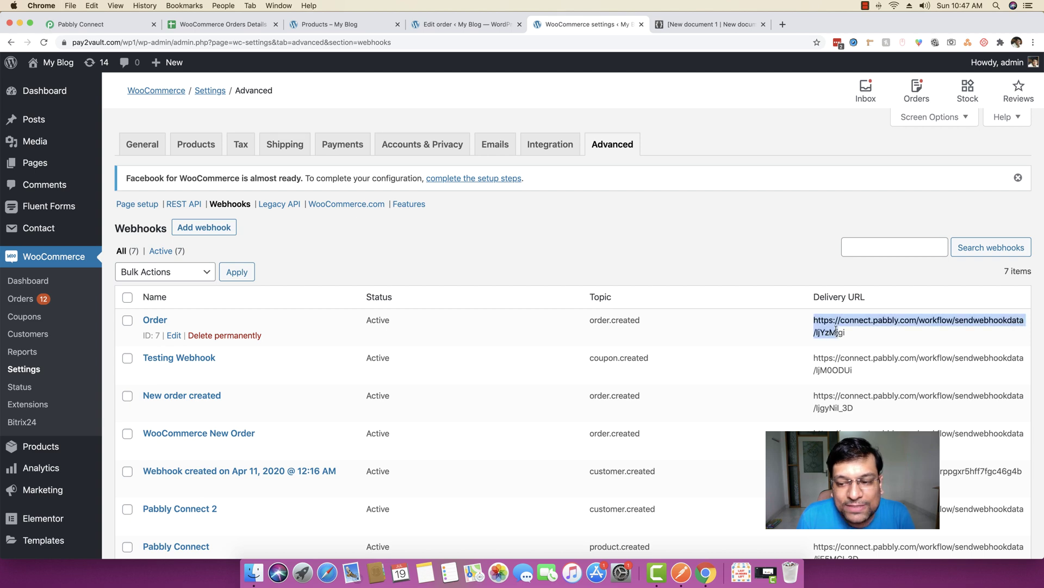
pyautogui.click(463, 24)
pyautogui.scroll(2, 537, 206)
pyautogui.scroll(4, 537, 206)
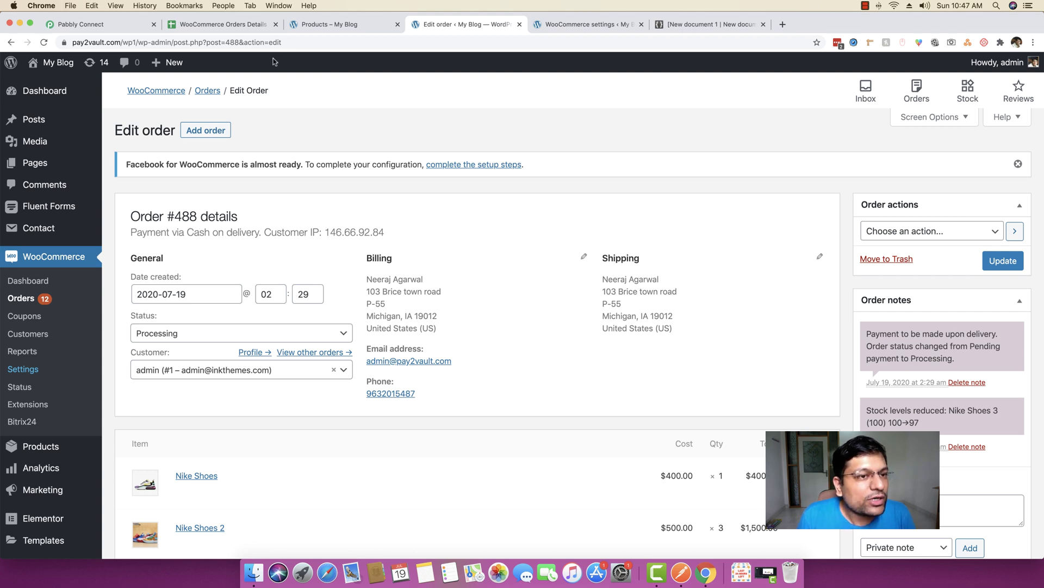
# - Move the Pabbly Connect tab to third place and compare its webhook response with order #488
pyautogui.click(83, 24)
pyautogui.moveTo(73, 27); pyautogui.dragTo(328, 26)
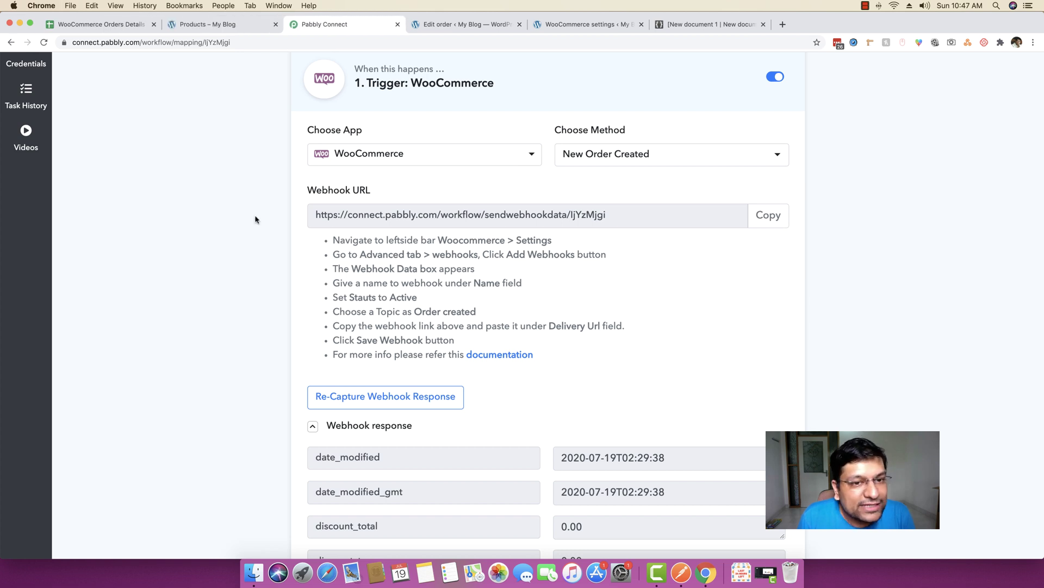
pyautogui.scroll(2, 256, 219)
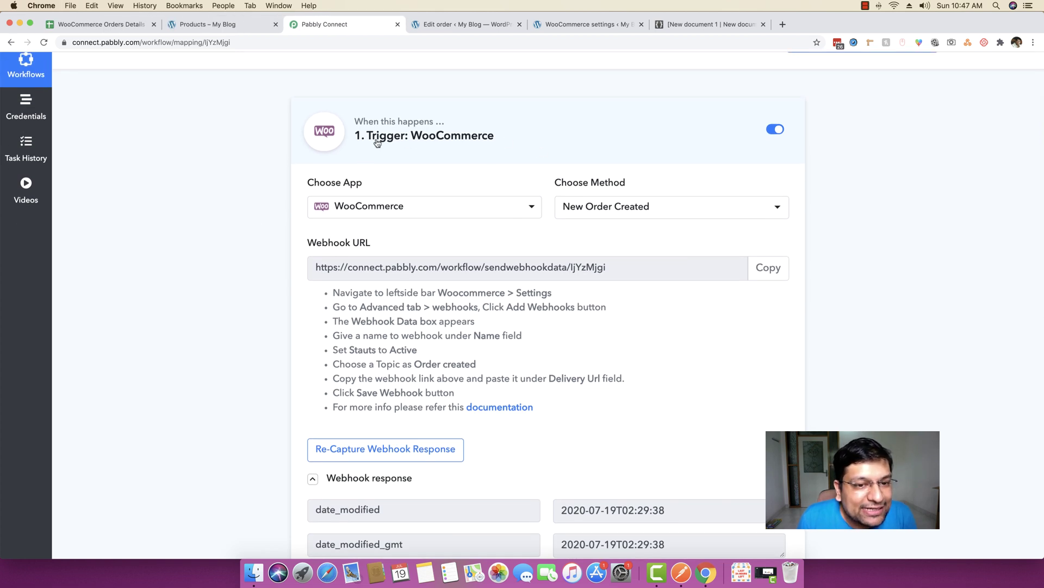
pyautogui.scroll(2, 377, 144)
pyautogui.scroll(2, 377, 145)
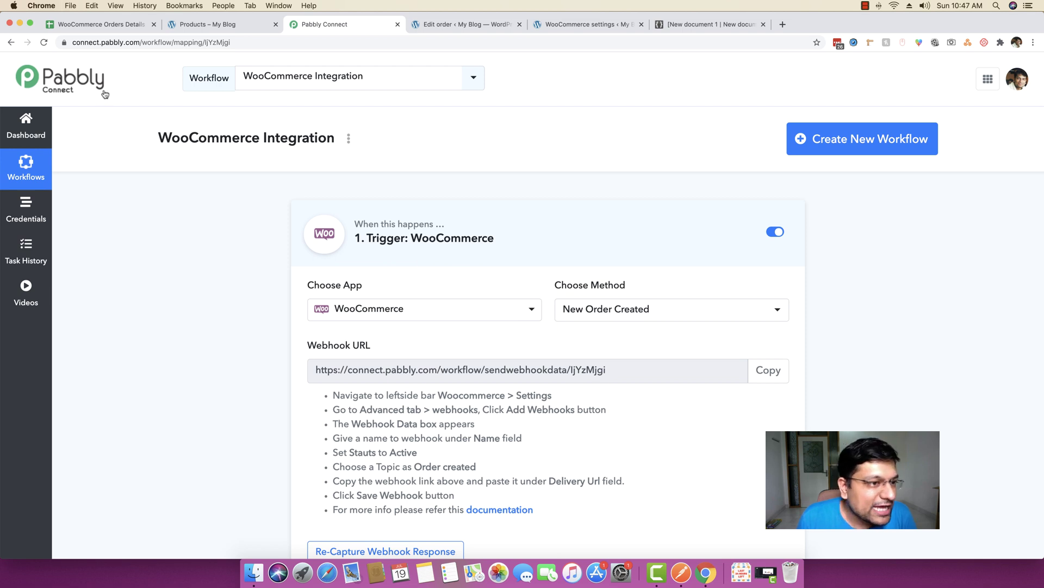
pyautogui.scroll(-5, 130, 184)
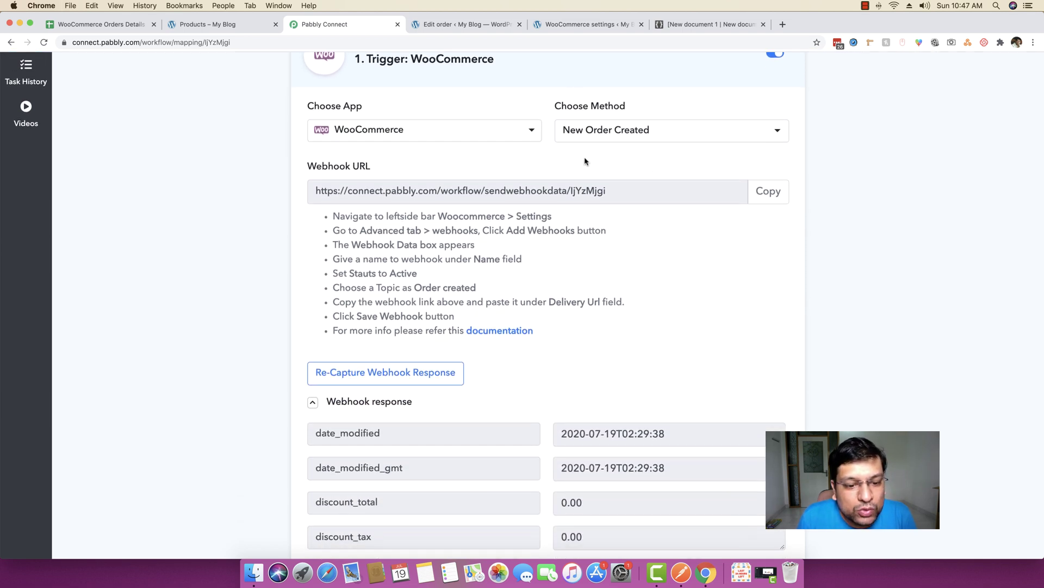
pyautogui.scroll(-3, 584, 161)
pyautogui.scroll(-2, 606, 233)
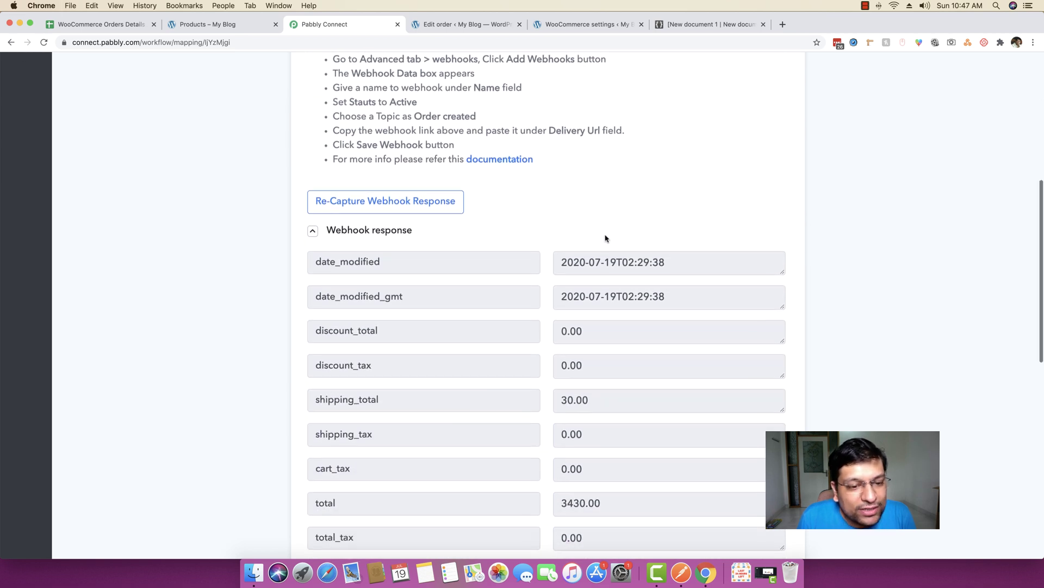
pyautogui.scroll(-2, 434, 242)
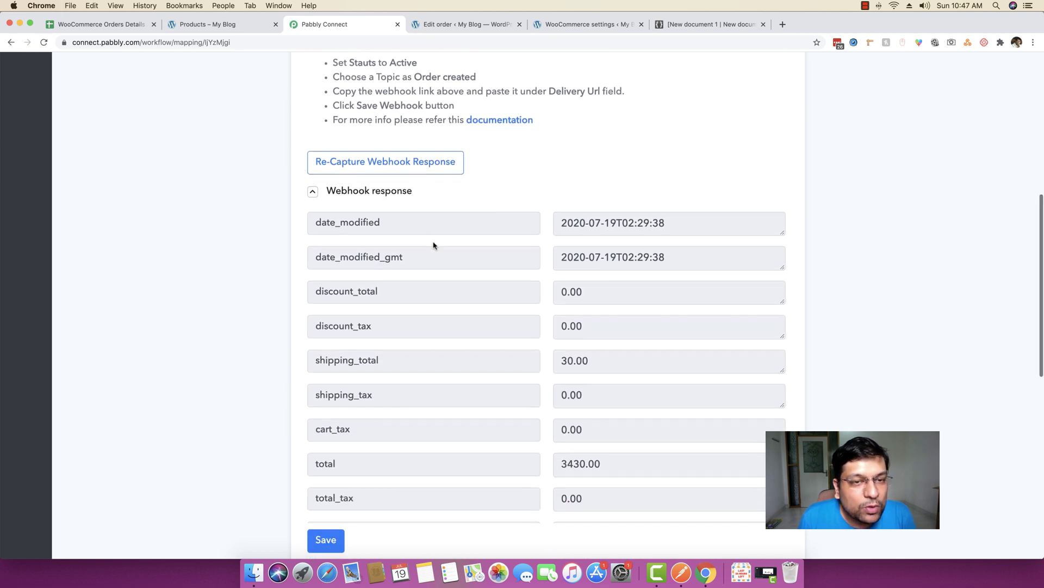
pyautogui.click(446, 25)
pyautogui.click(346, 30)
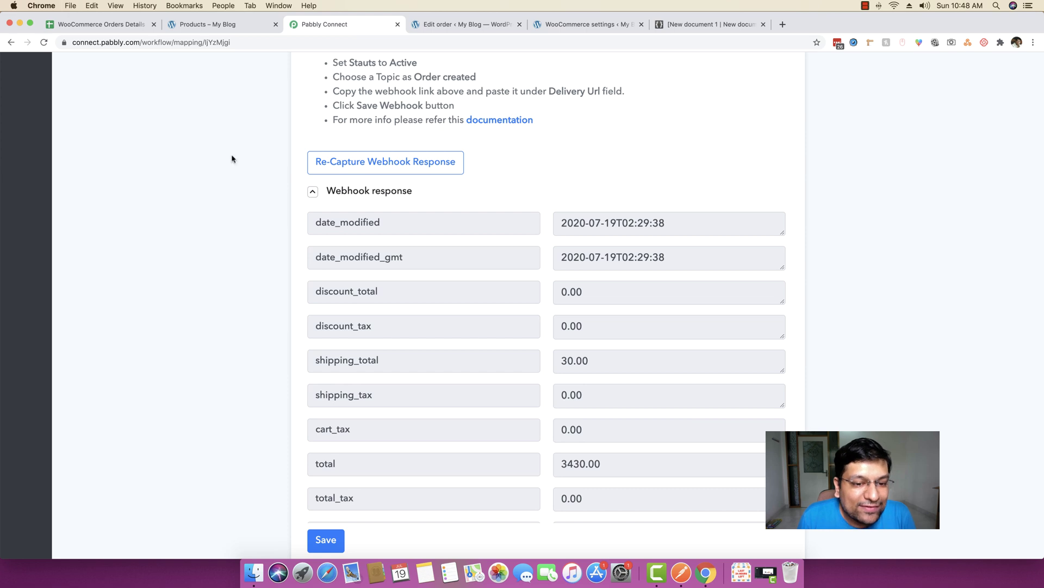
pyautogui.scroll(10, 522, 303)
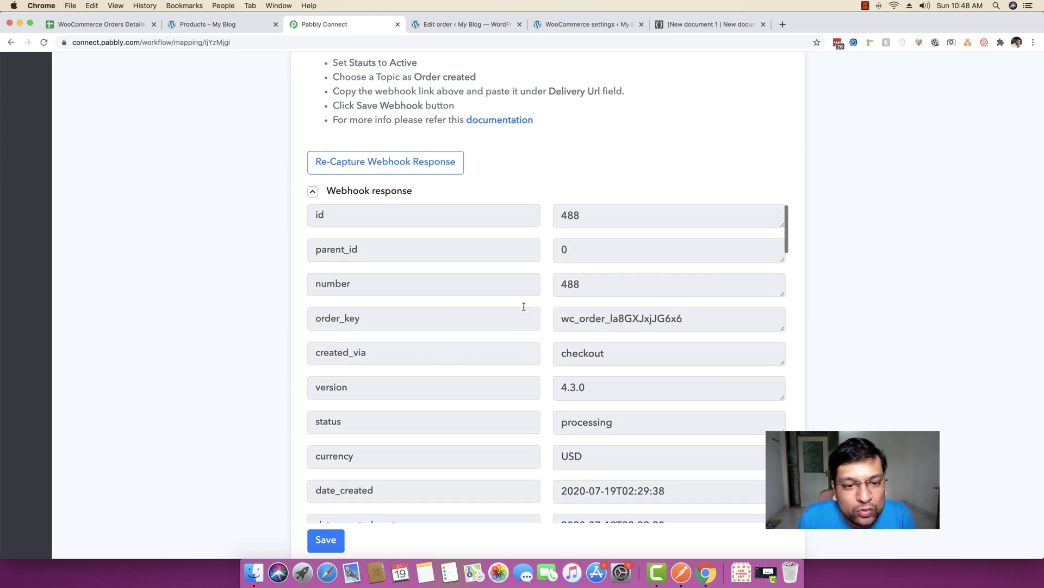
# - Confirm the captured id and number are 488, then scroll down to line_items
pyautogui.doubleClick(570, 216)
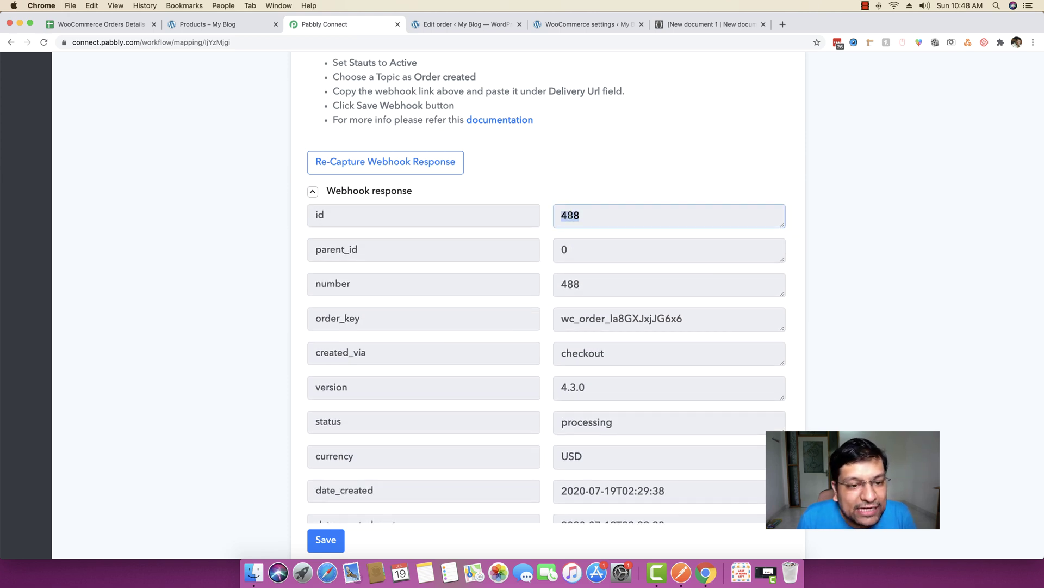
pyautogui.doubleClick(567, 284)
pyautogui.click(566, 284)
pyautogui.scroll(-4, 580, 317)
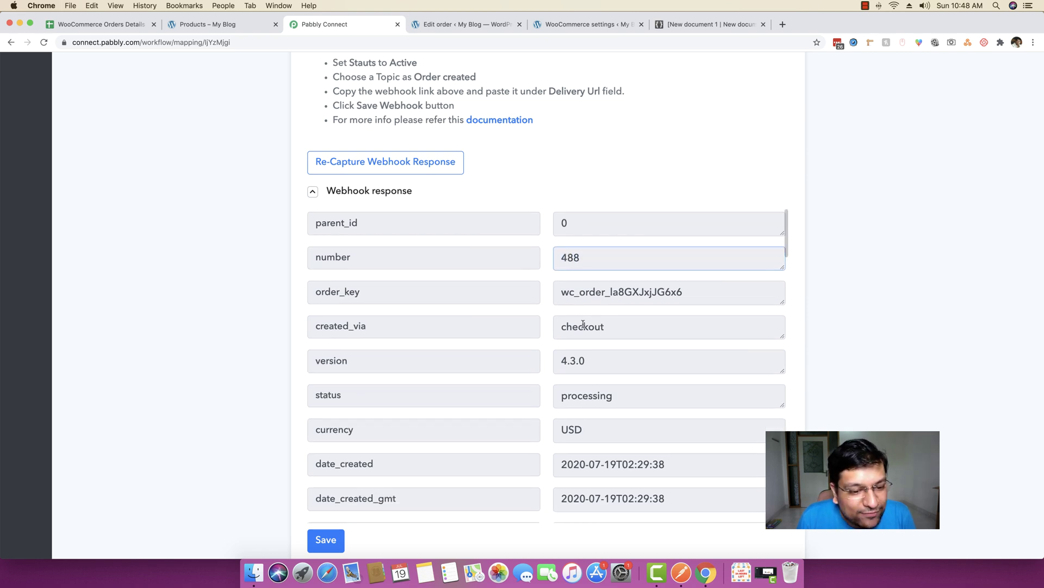
pyautogui.scroll(-3, 586, 332)
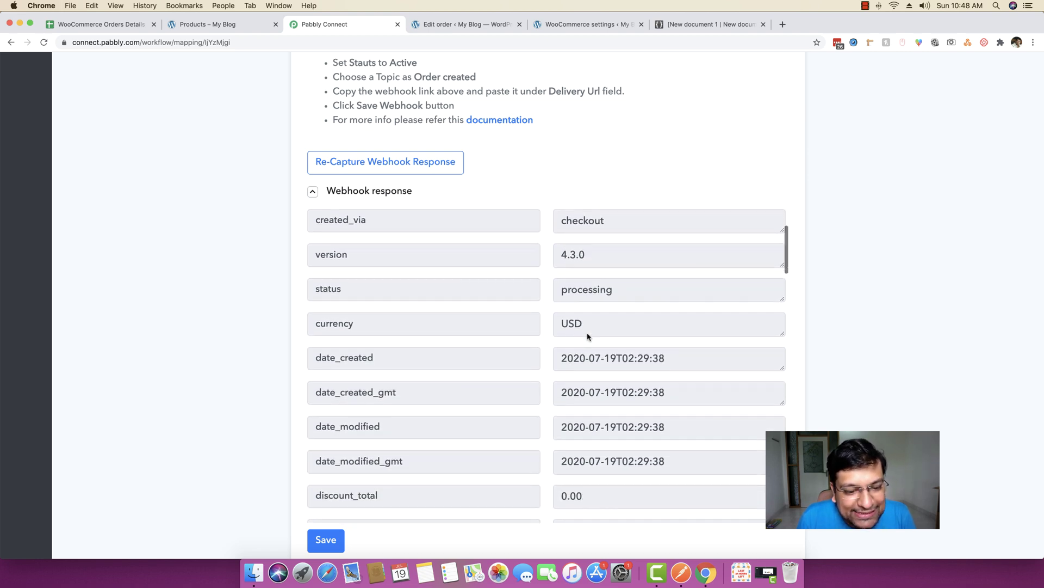
pyautogui.scroll(-2, 595, 337)
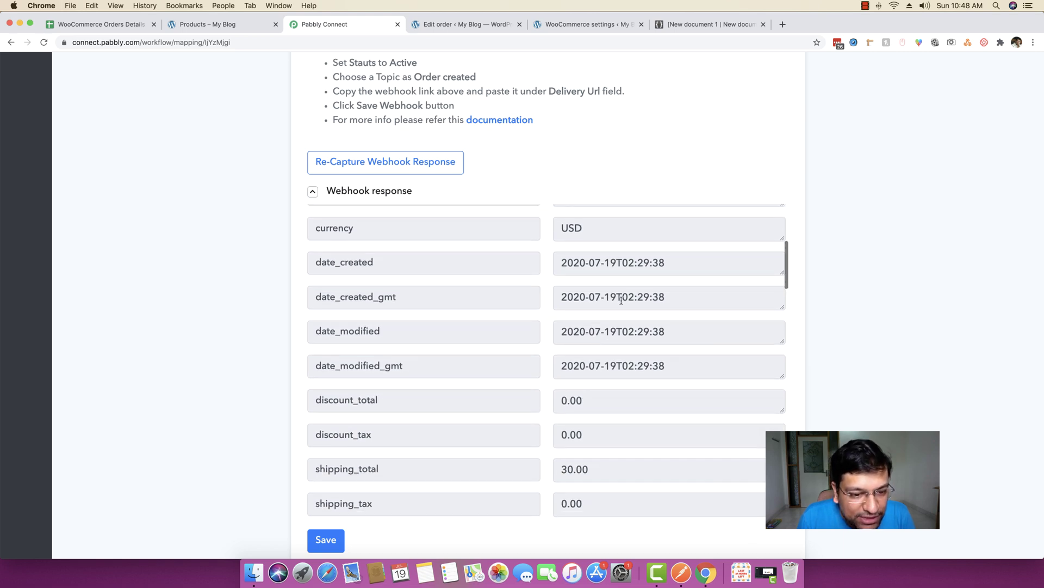
pyautogui.scroll(-8, 621, 304)
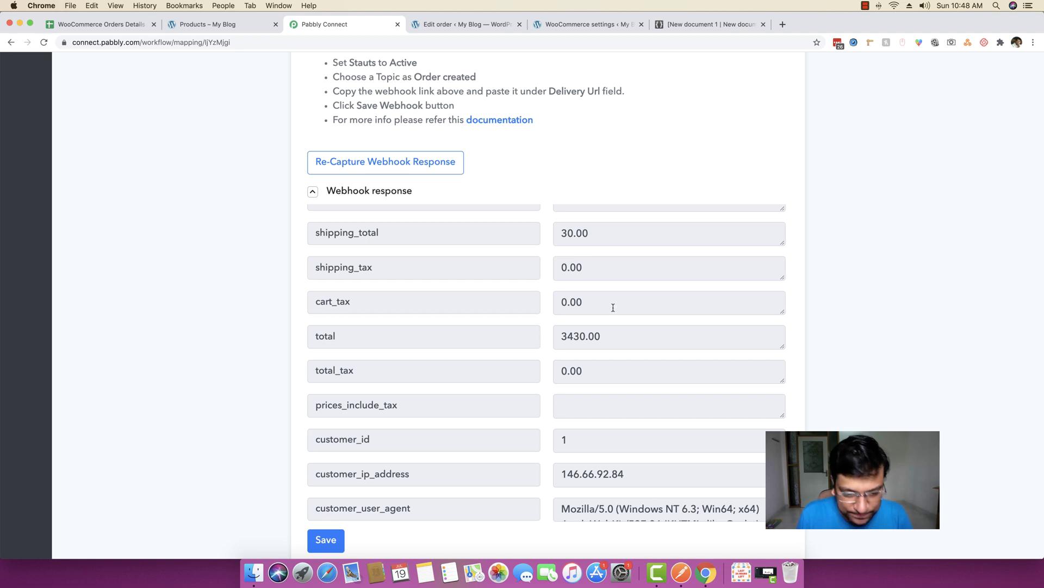
pyautogui.scroll(-15, 614, 308)
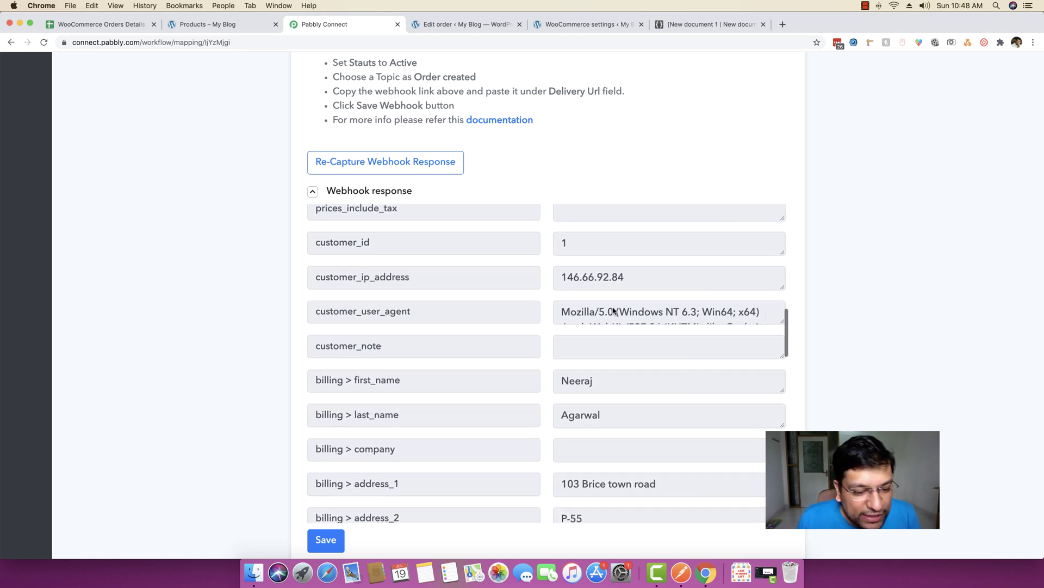
pyautogui.scroll(-13, 613, 308)
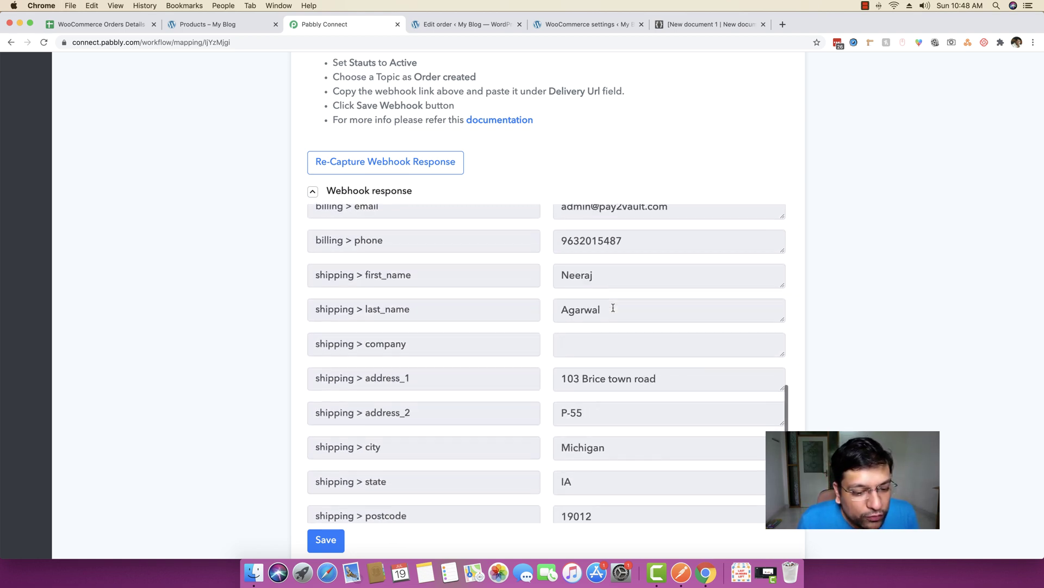
pyautogui.scroll(-16, 613, 312)
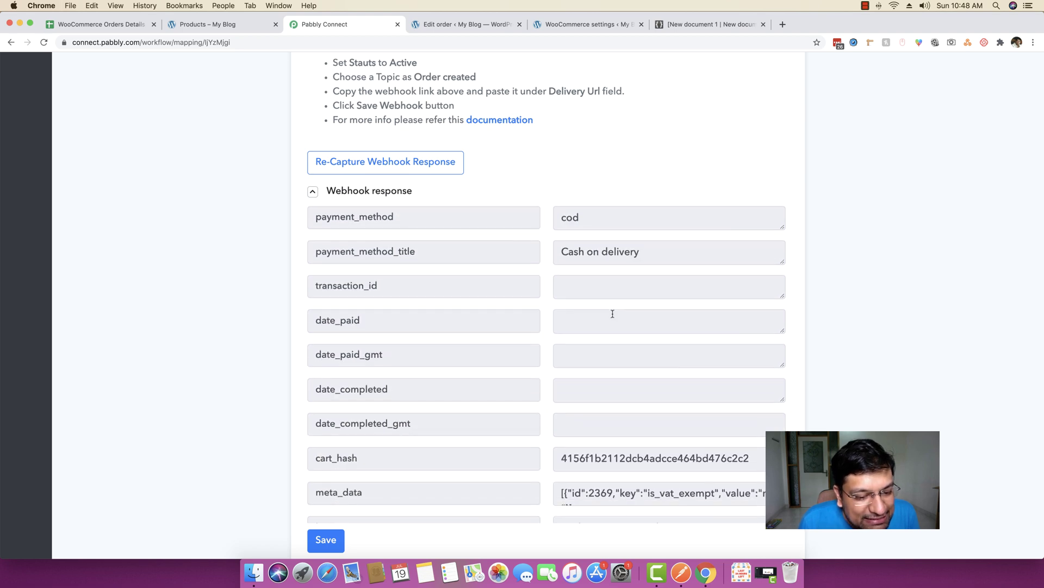
pyautogui.scroll(-3, 607, 317)
pyautogui.moveTo(360, 334); pyautogui.dragTo(313, 333)
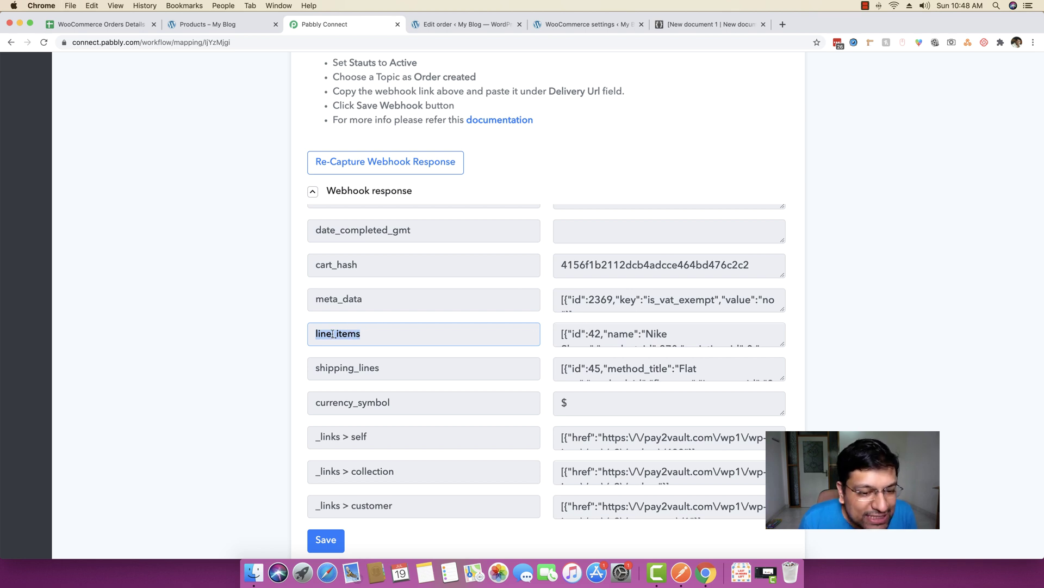
# - Scroll order #488's item list showing its three Nike Shoes items and flat-rate shipping
pyautogui.click(457, 24)
pyautogui.scroll(-5, 366, 326)
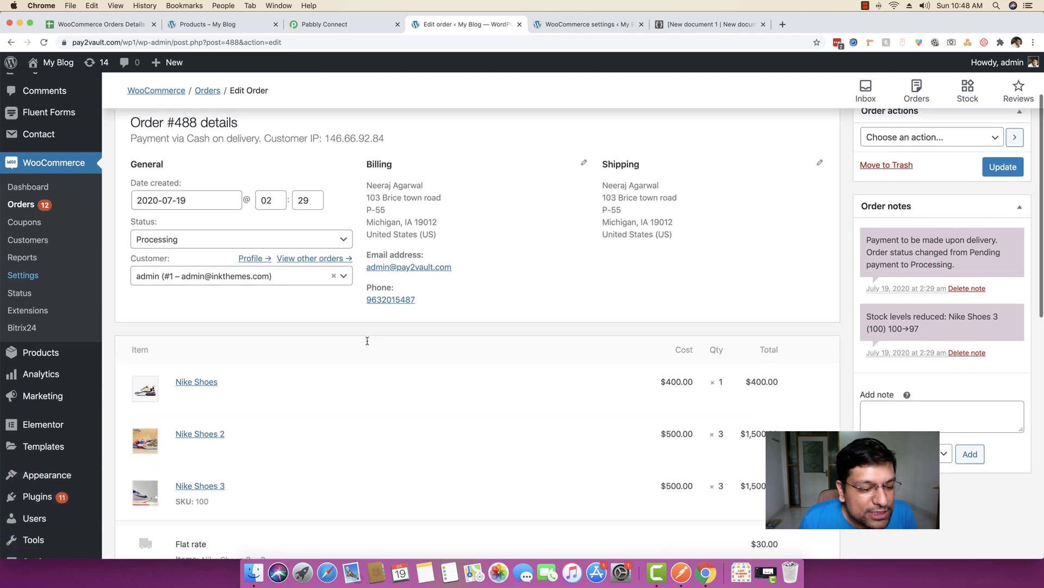
pyautogui.scroll(1, 188, 430)
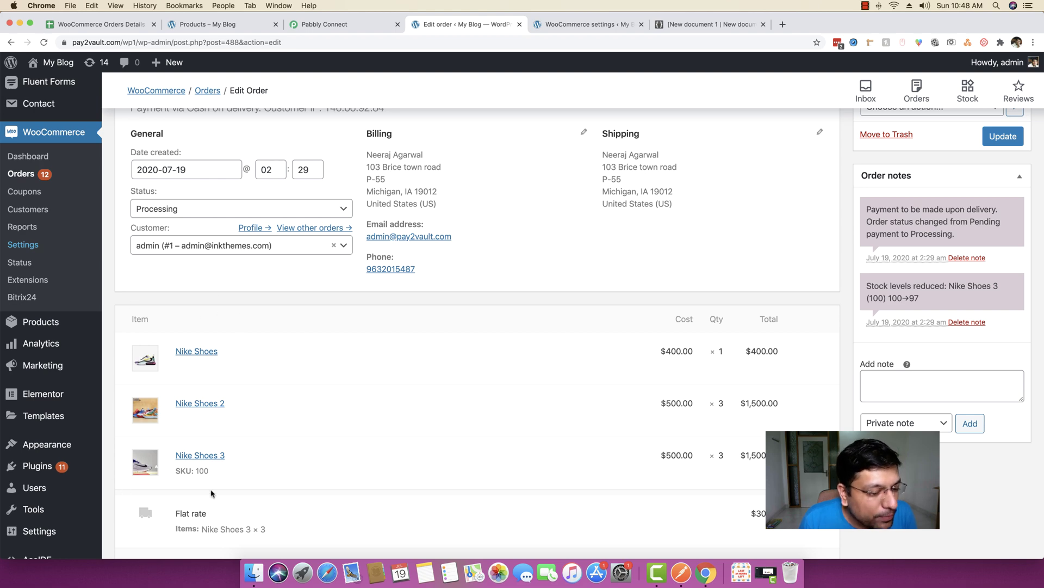
pyautogui.scroll(5, 126, 178)
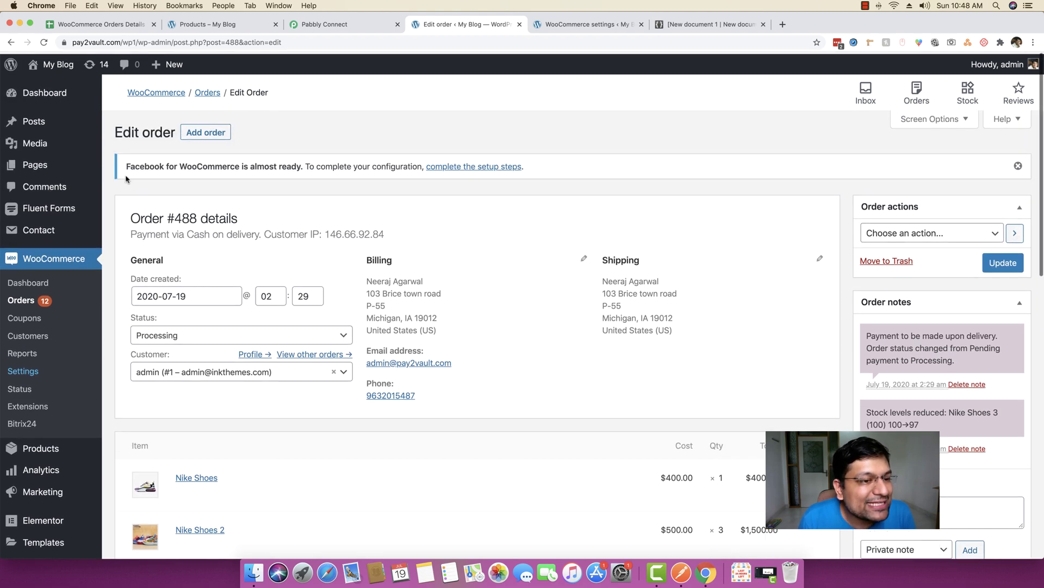
# - Enlarge the line_items value box in the Pabbly Connect webhook response
pyautogui.click(353, 26)
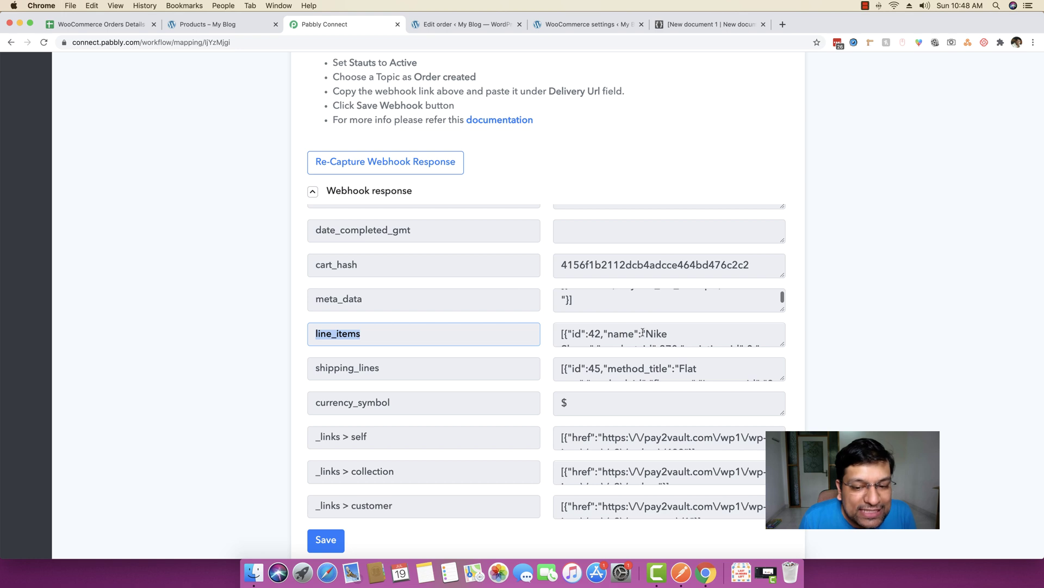
pyautogui.scroll(3, 626, 302)
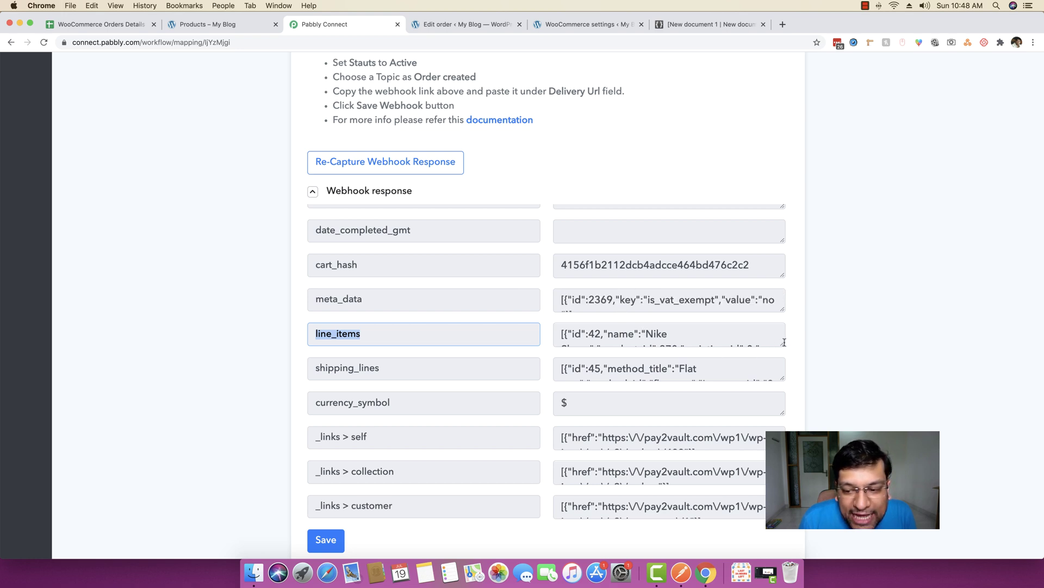
pyautogui.moveTo(784, 344); pyautogui.dragTo(783, 515)
pyautogui.scroll(-3, 916, 317)
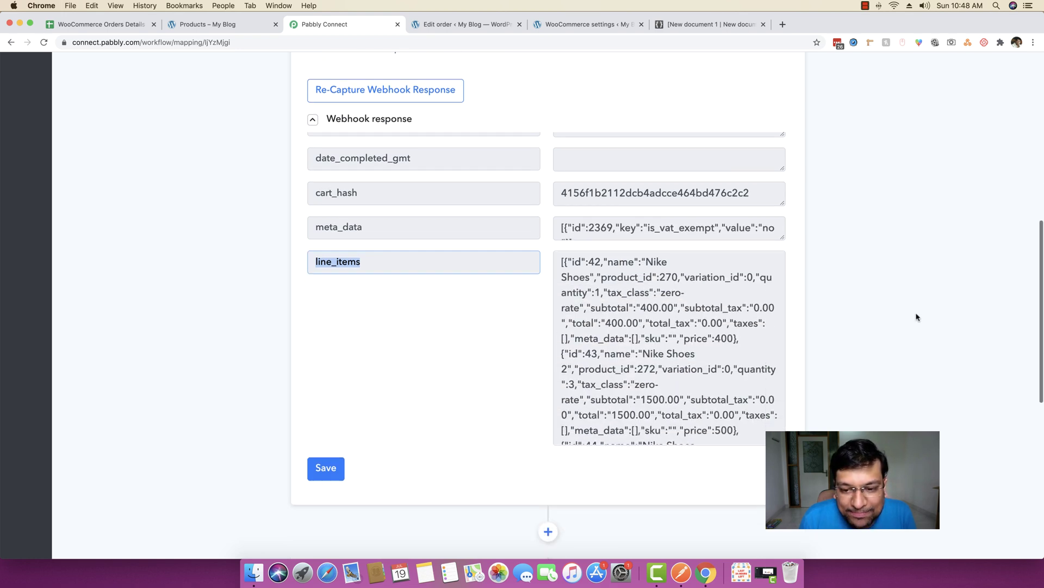
pyautogui.scroll(-3, 710, 320)
pyautogui.scroll(5, 707, 321)
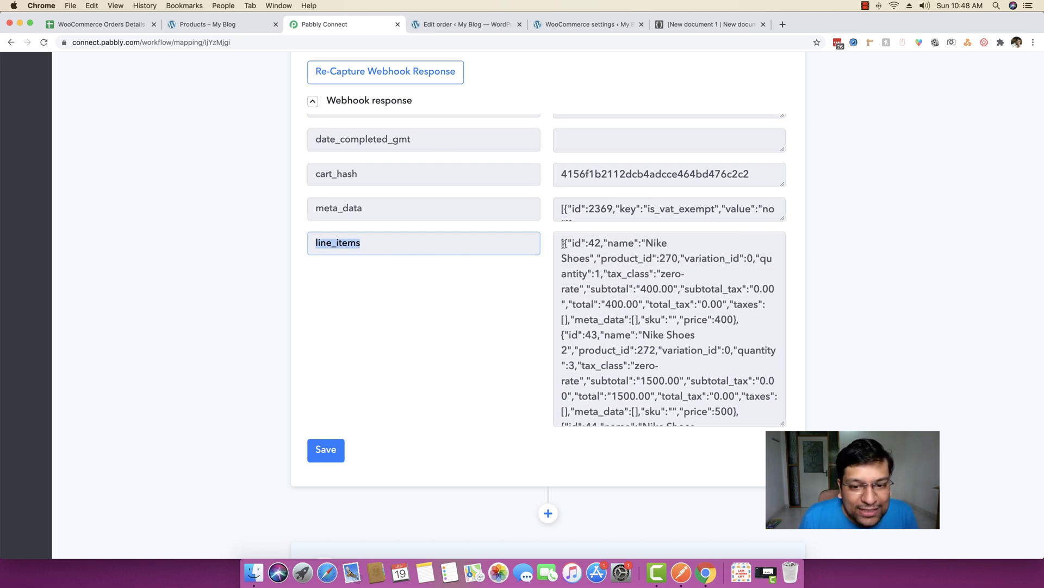
# - Select the entire line_items JSON with Cmd+A and copy it
pyautogui.moveTo(562, 243); pyautogui.dragTo(576, 248)
pyautogui.click(588, 265)
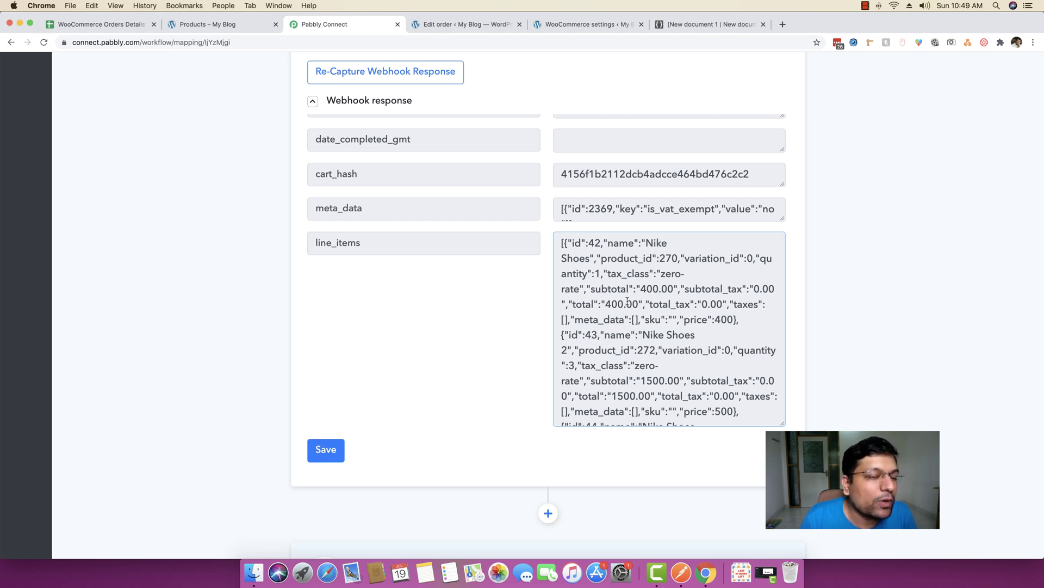
pyautogui.doubleClick(583, 254)
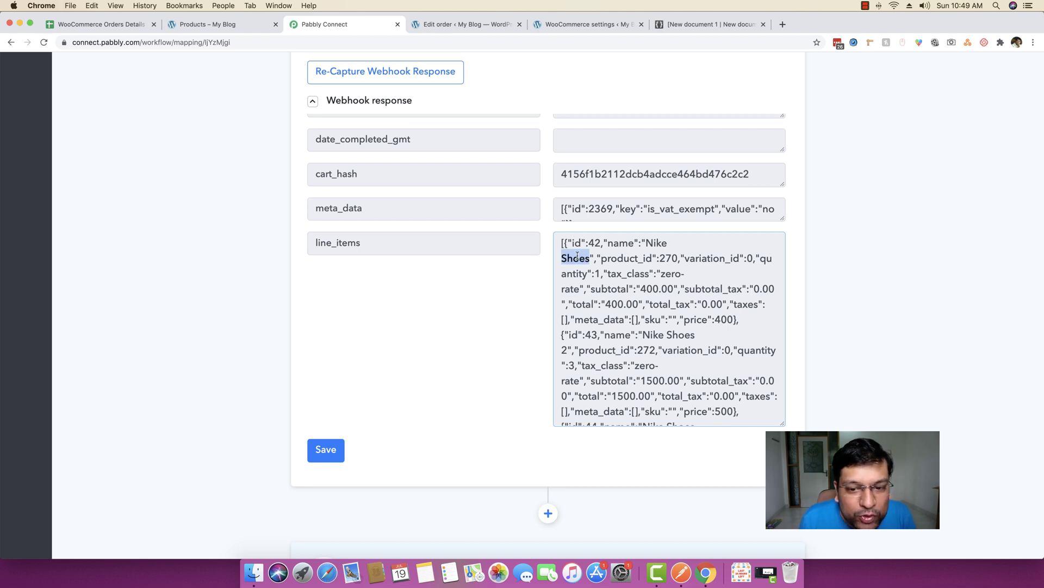
pyautogui.press('super+a')
pyautogui.press('super+c')
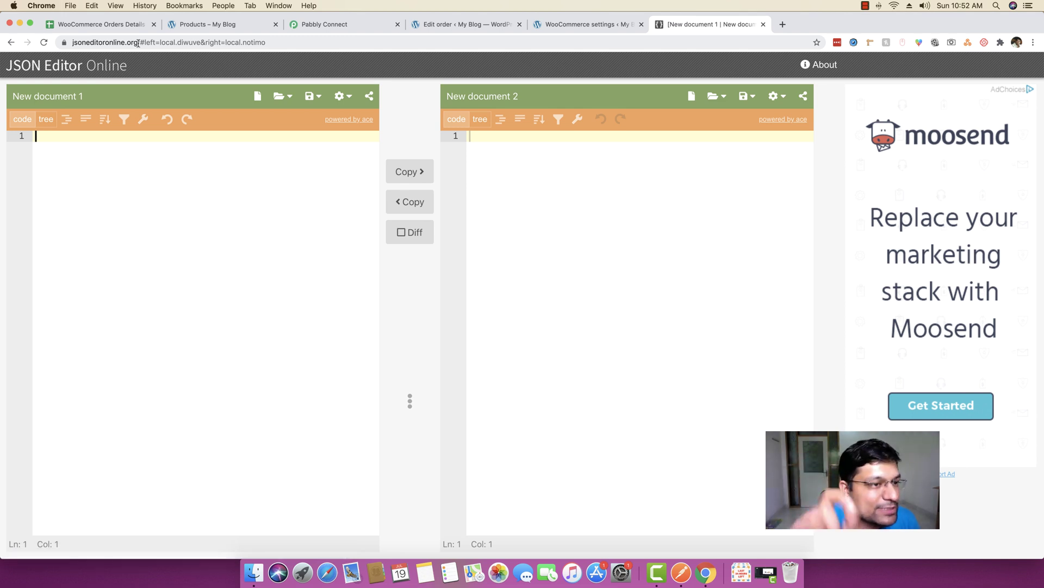
# - Paste the line_items JSON, copy it to a tree view, and format the left document
pyautogui.press('super+v')
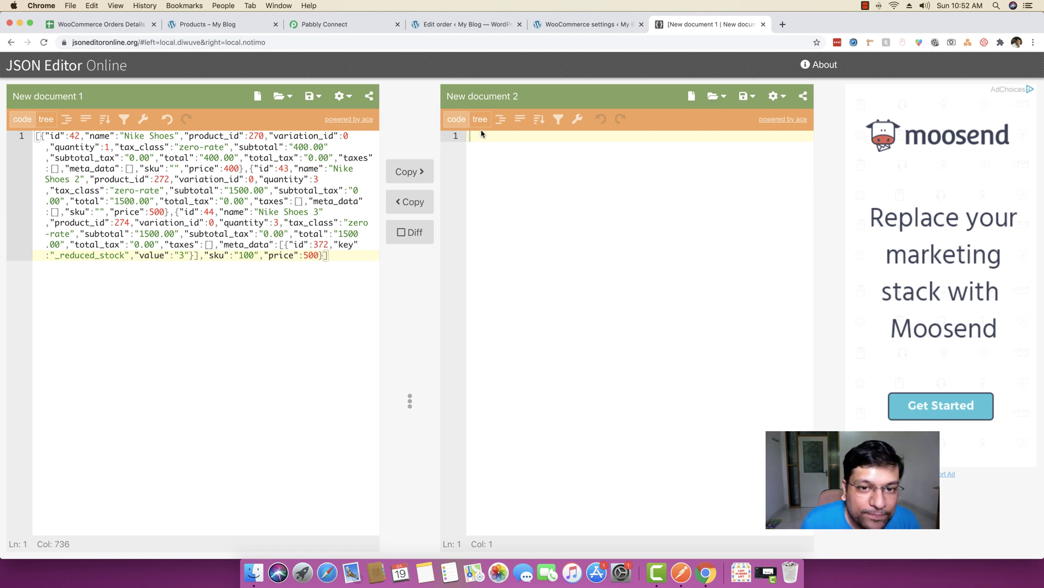
pyautogui.click(410, 172)
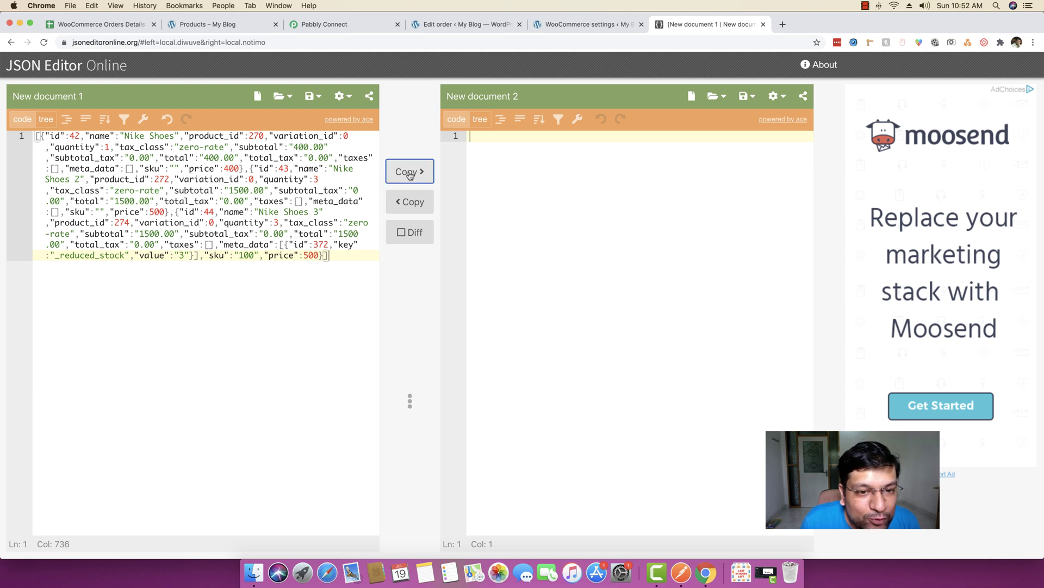
pyautogui.click(481, 121)
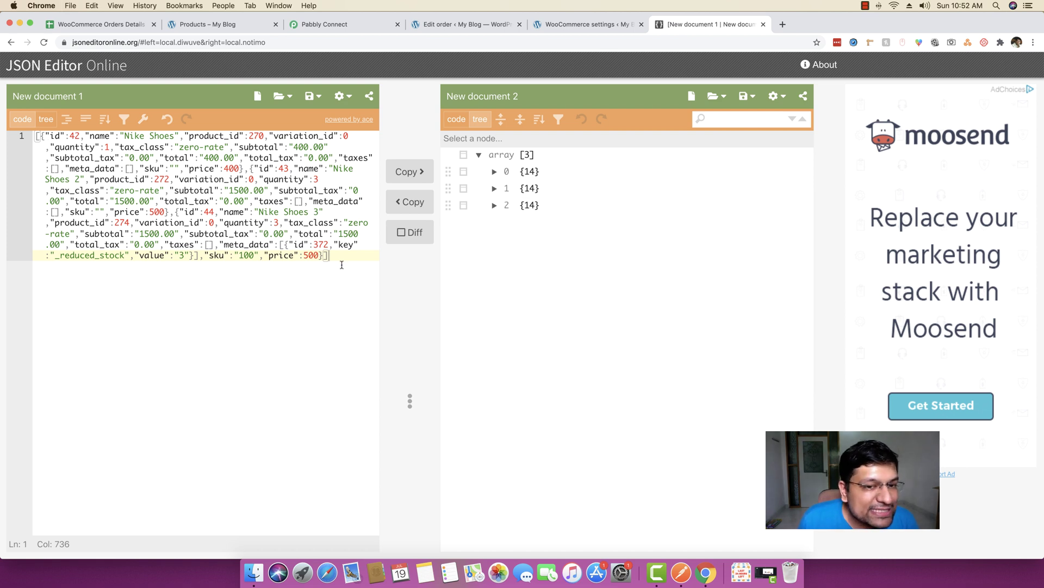
pyautogui.click(418, 207)
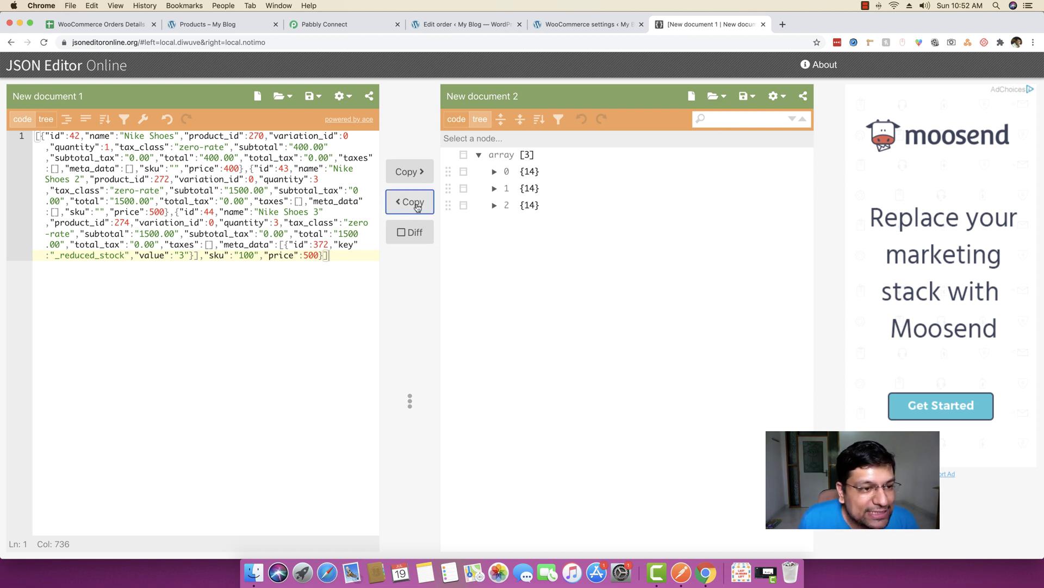
# - Inspect the three line item objects, noting product names Nike Shoes and Nike Shoes 2
pyautogui.moveTo(57, 309); pyautogui.dragTo(50, 147)
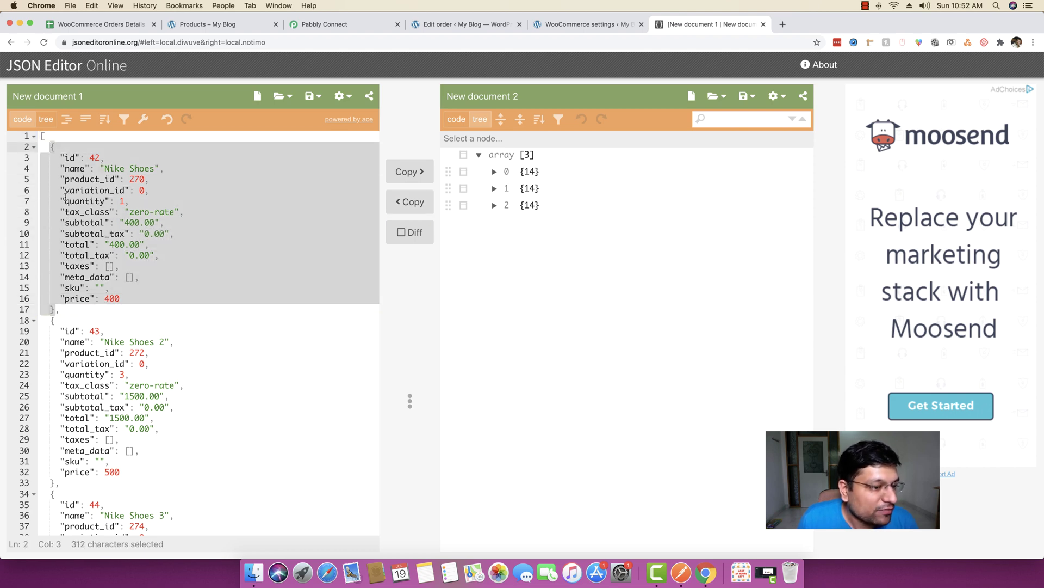
pyautogui.scroll(-5, 64, 185)
pyautogui.scroll(5, 64, 163)
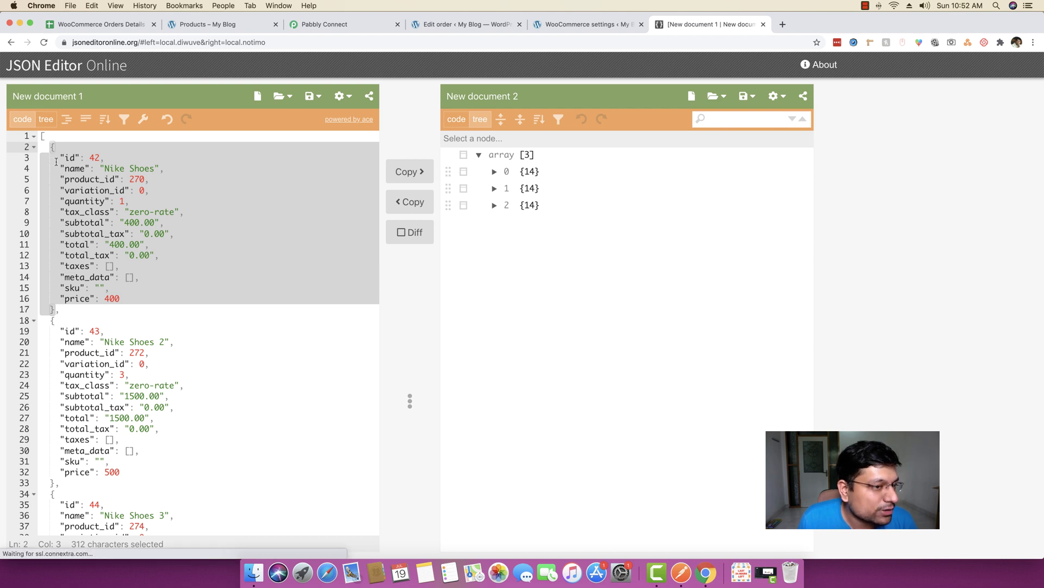
pyautogui.click(52, 147)
pyautogui.moveTo(52, 147); pyautogui.dragTo(55, 483)
pyautogui.scroll(-4, 94, 457)
pyautogui.moveTo(50, 291); pyautogui.dragTo(56, 520)
pyautogui.scroll(4, 128, 415)
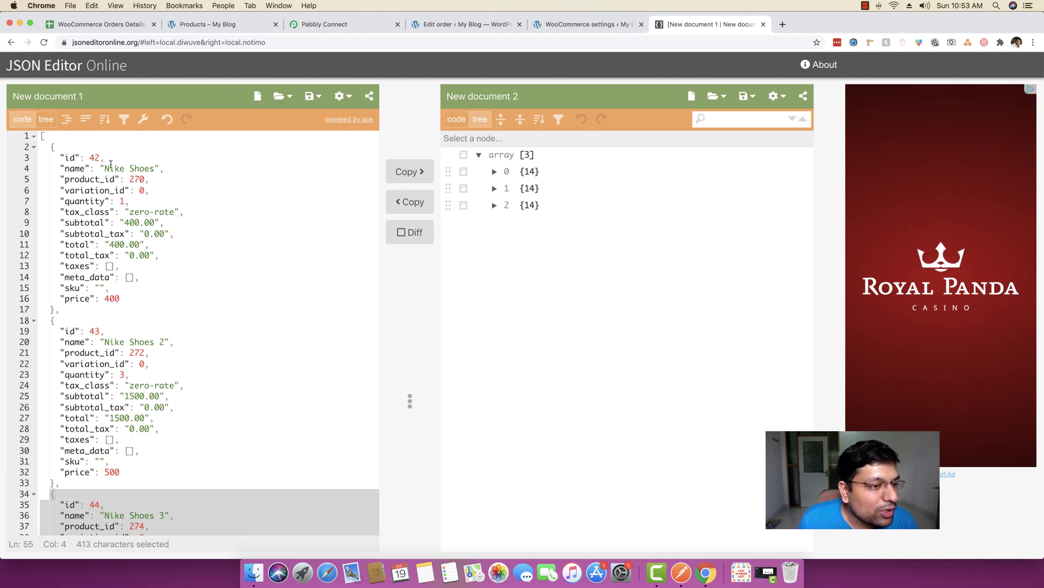
pyautogui.moveTo(104, 169); pyautogui.dragTo(155, 169)
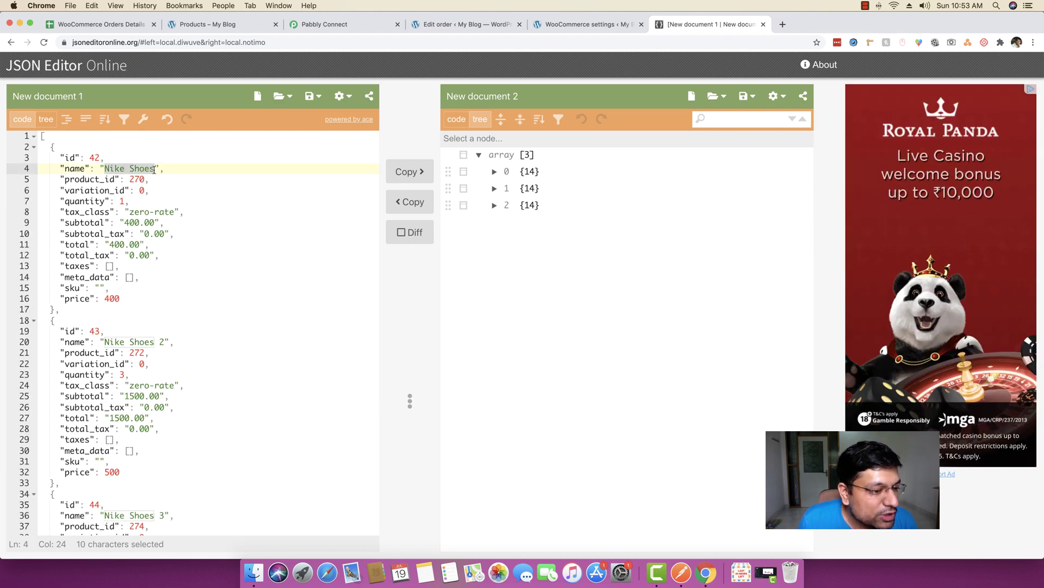
pyautogui.moveTo(105, 341); pyautogui.dragTo(164, 342)
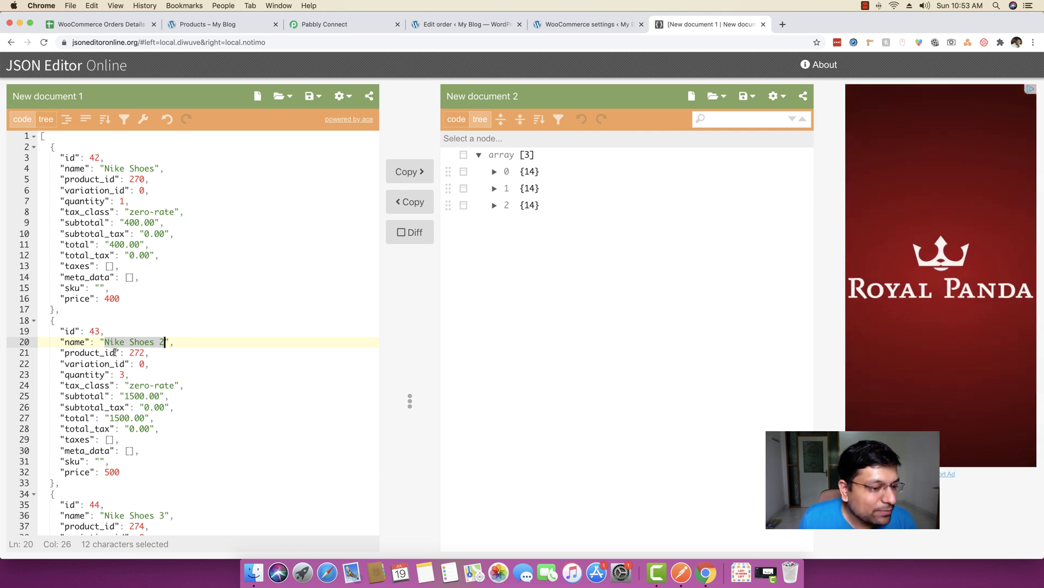
pyautogui.scroll(-2, 105, 351)
pyautogui.scroll(-4, 158, 333)
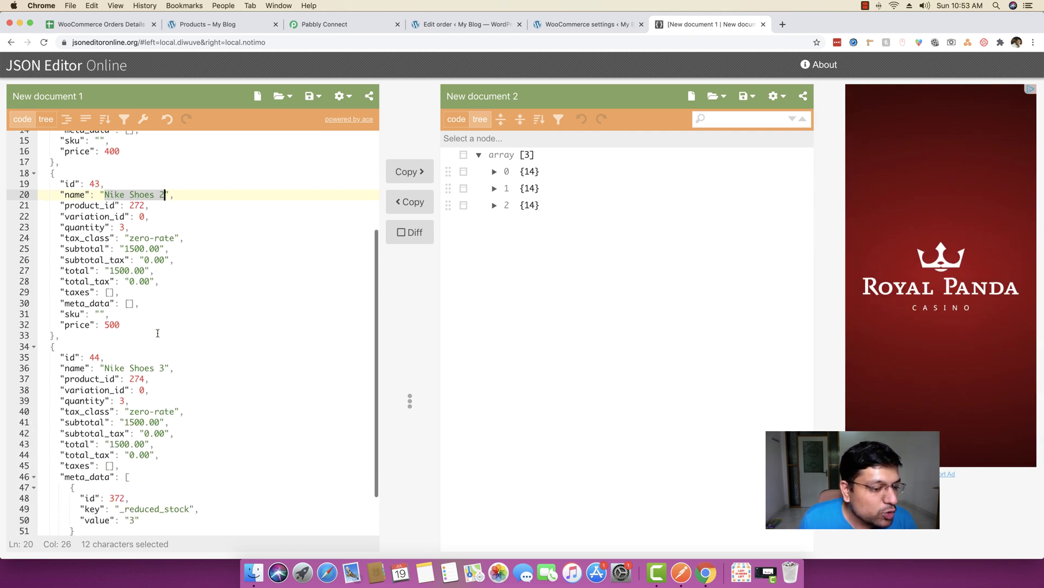
pyautogui.scroll(7, 134, 390)
# - Expand and collapse tree nodes 0, 1 and 2 to view each line item's fields
pyautogui.click(218, 298)
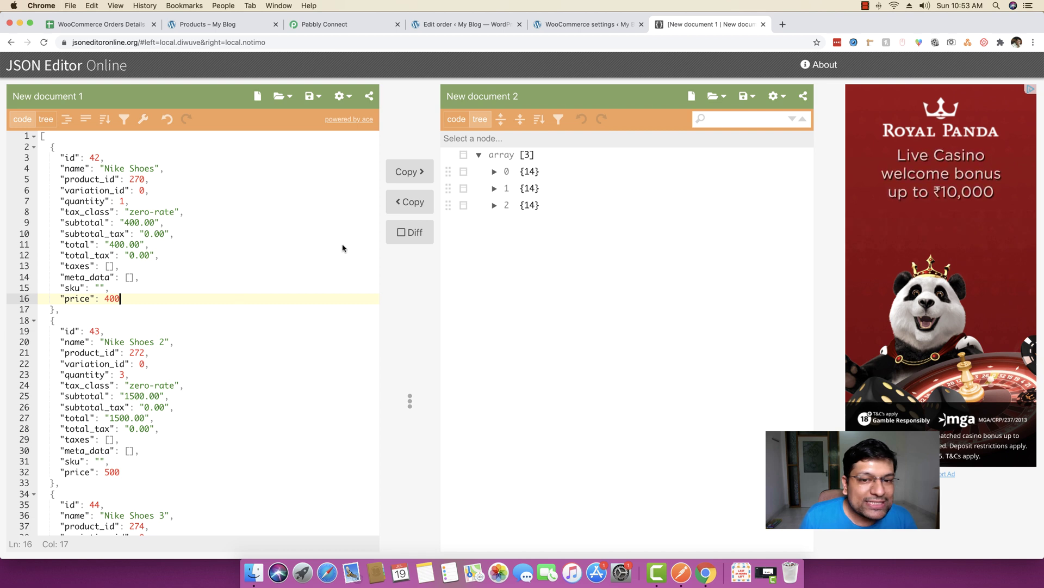
pyautogui.click(494, 173)
pyautogui.click(495, 172)
pyautogui.click(495, 188)
pyautogui.click(495, 189)
pyautogui.click(495, 205)
pyautogui.click(495, 206)
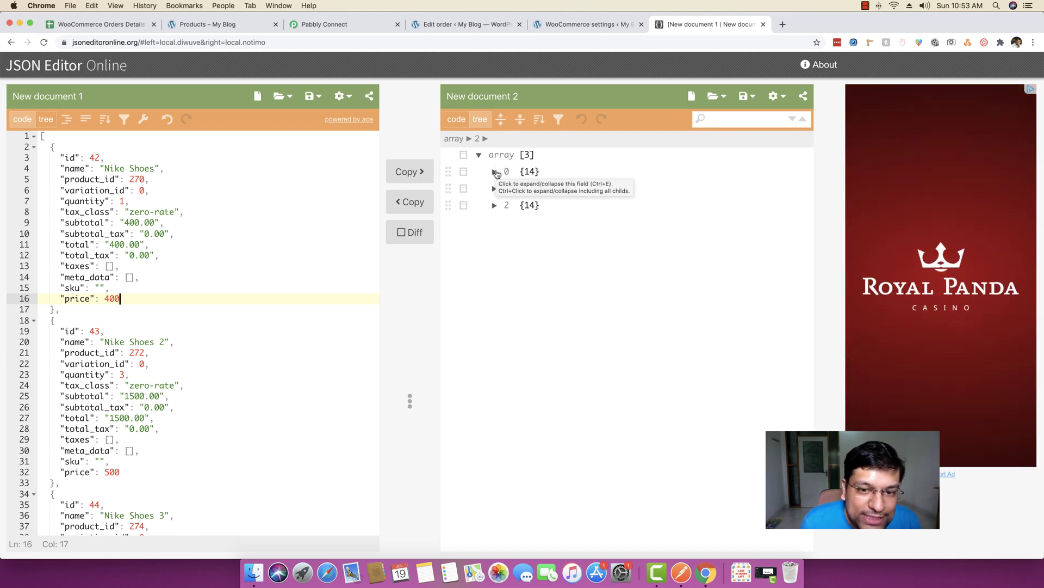
pyautogui.click(495, 172)
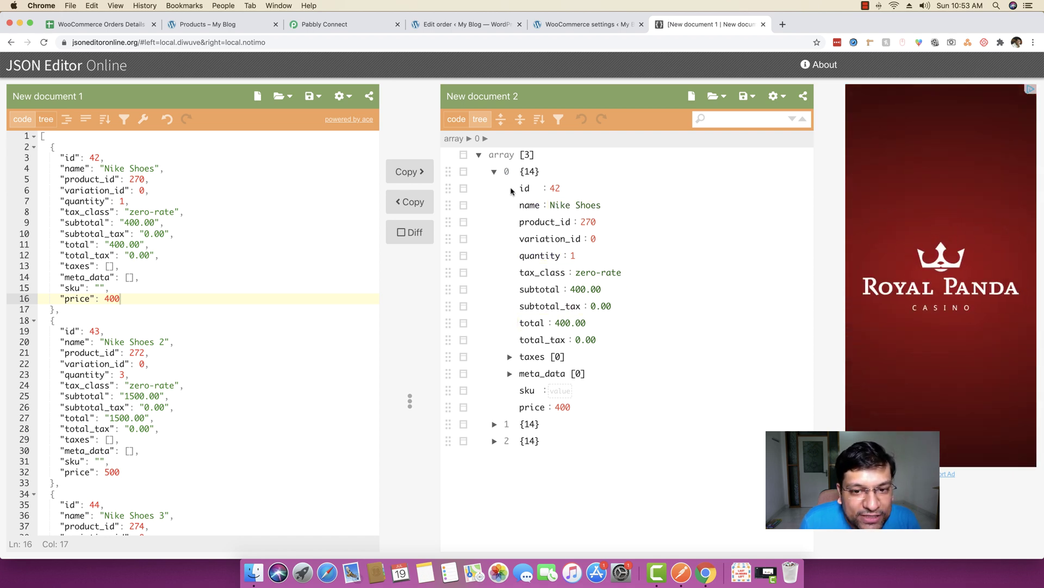
pyautogui.click(496, 172)
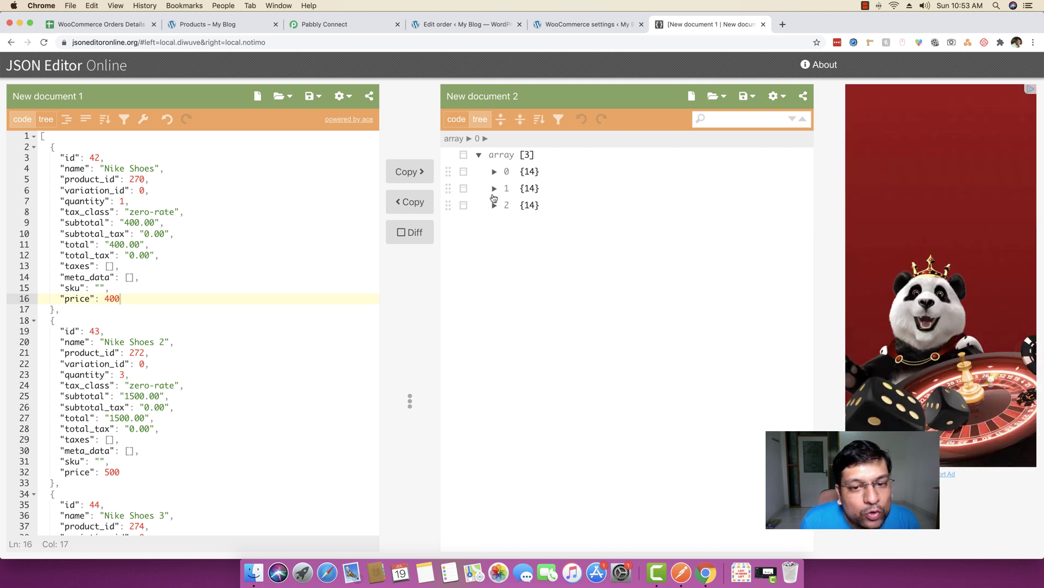
pyautogui.click(495, 188)
pyautogui.click(495, 188)
pyautogui.click(494, 206)
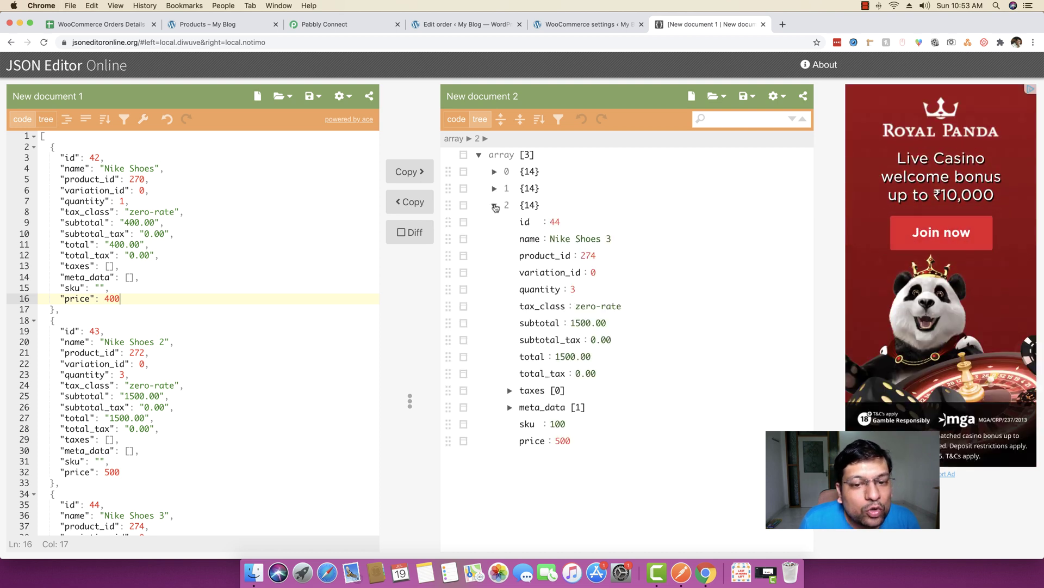
pyautogui.click(494, 206)
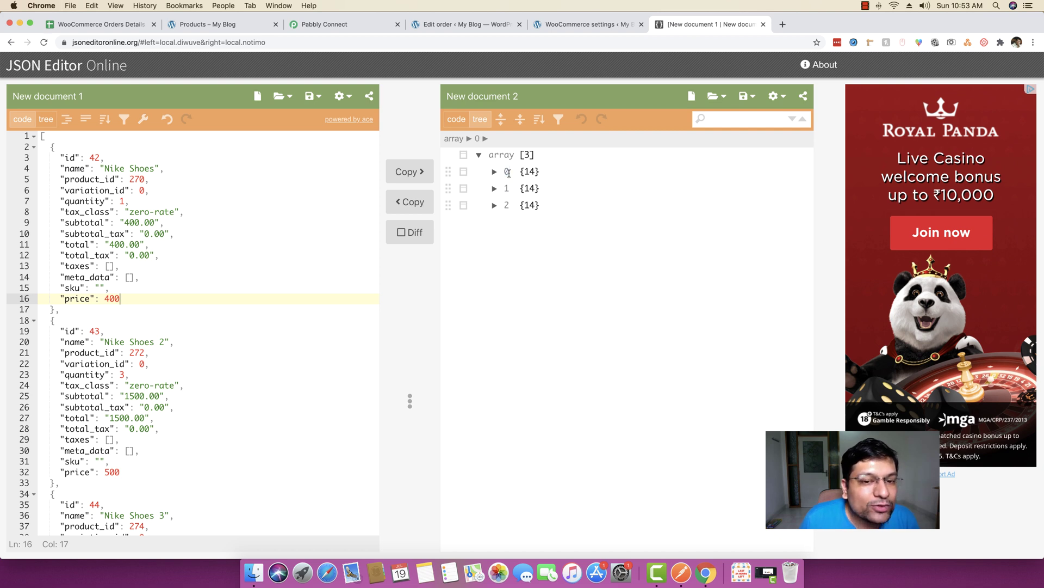
# - Expand each line item again to compare, then return to Pabbly Connect
pyautogui.click(495, 172)
pyautogui.click(495, 173)
pyautogui.click(495, 189)
pyautogui.click(495, 189)
pyautogui.click(494, 206)
pyautogui.click(495, 205)
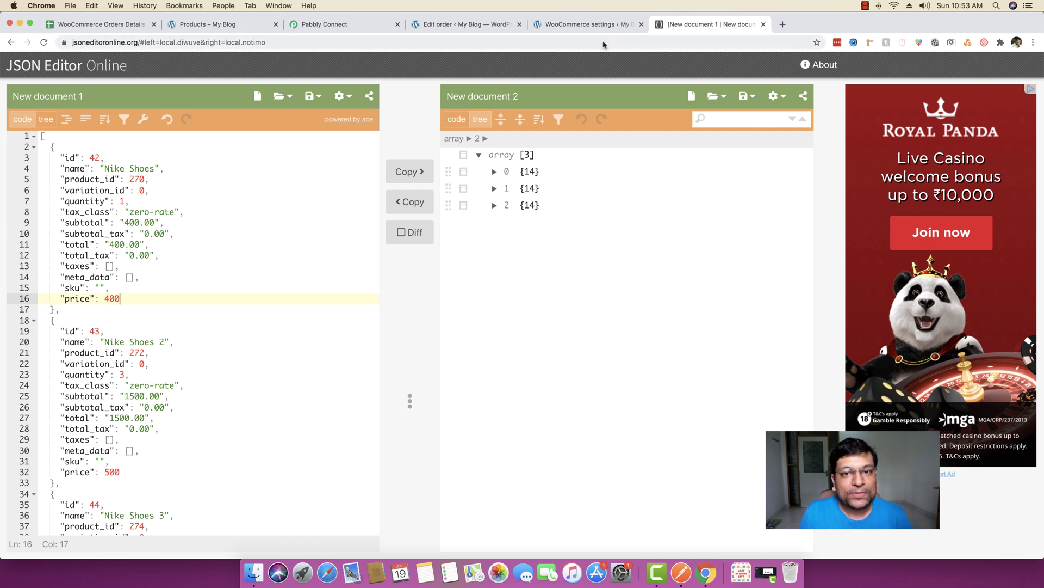
pyautogui.press('super+3')
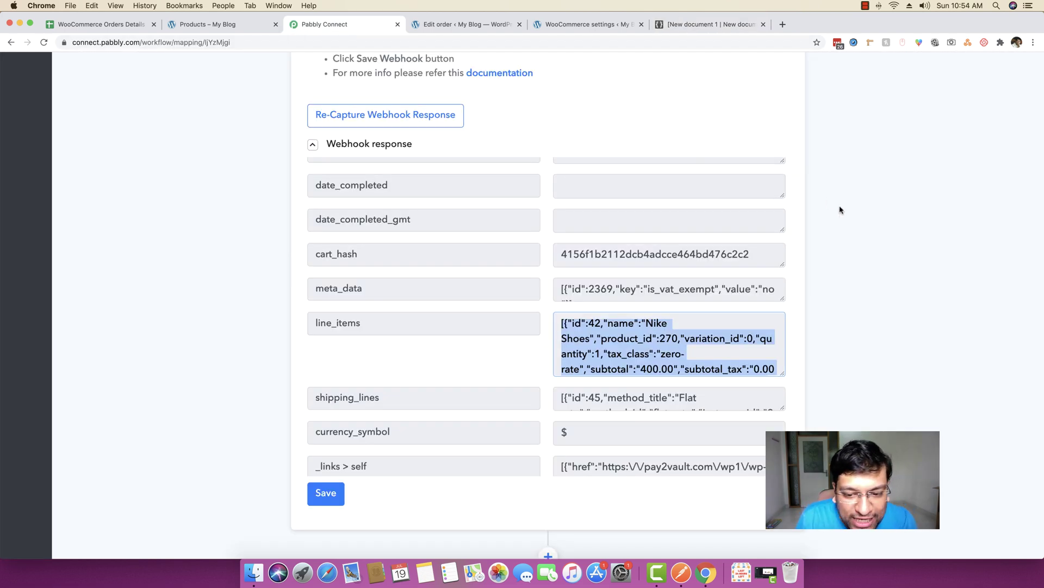
# - Add a new action step below the trigger using the Iterator app
pyautogui.scroll(-3, 870, 234)
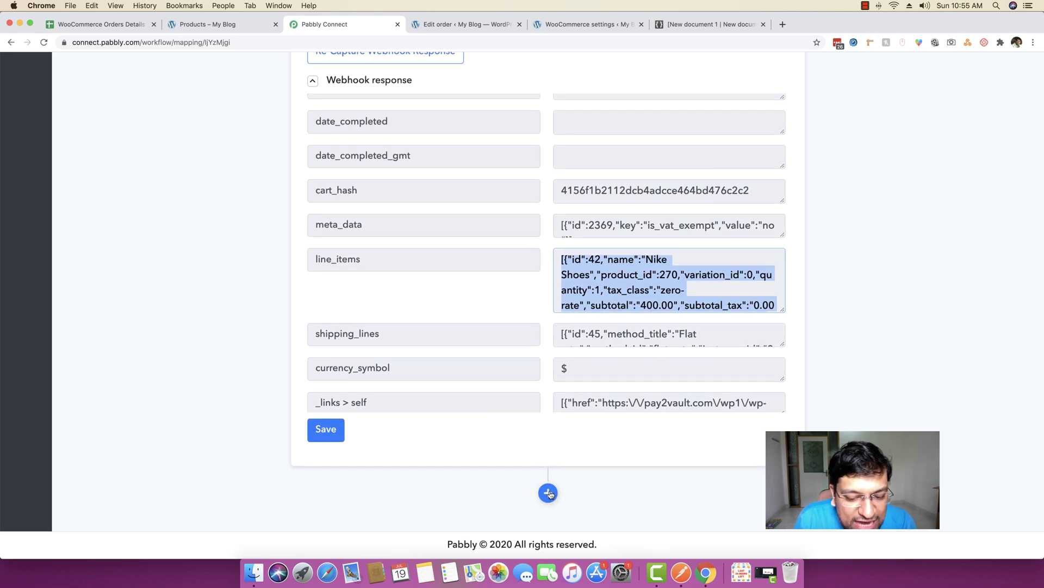
pyautogui.click(550, 493)
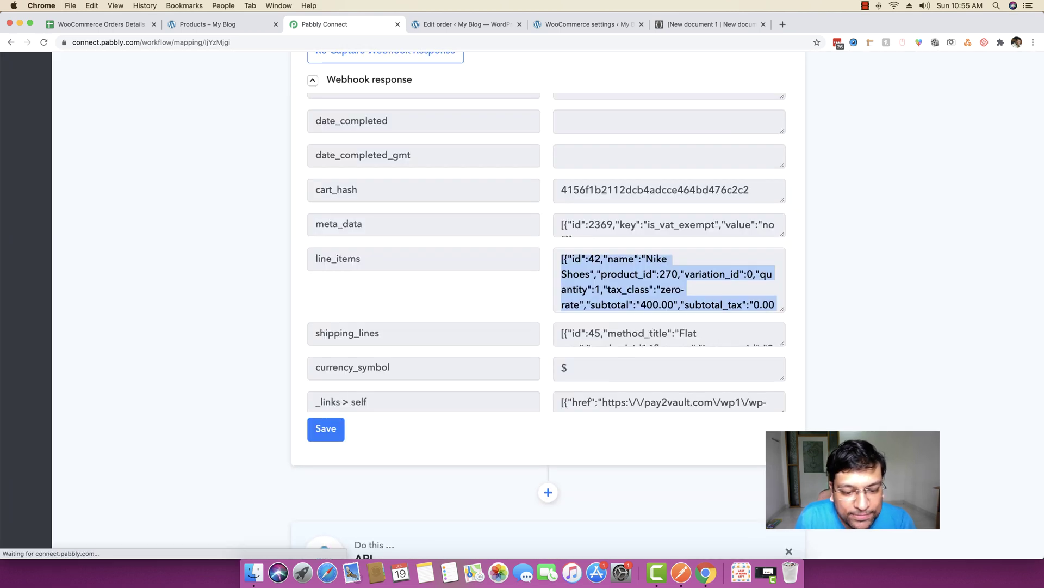
pyautogui.scroll(-5, 544, 326)
pyautogui.scroll(-2, 518, 399)
pyautogui.click(468, 382)
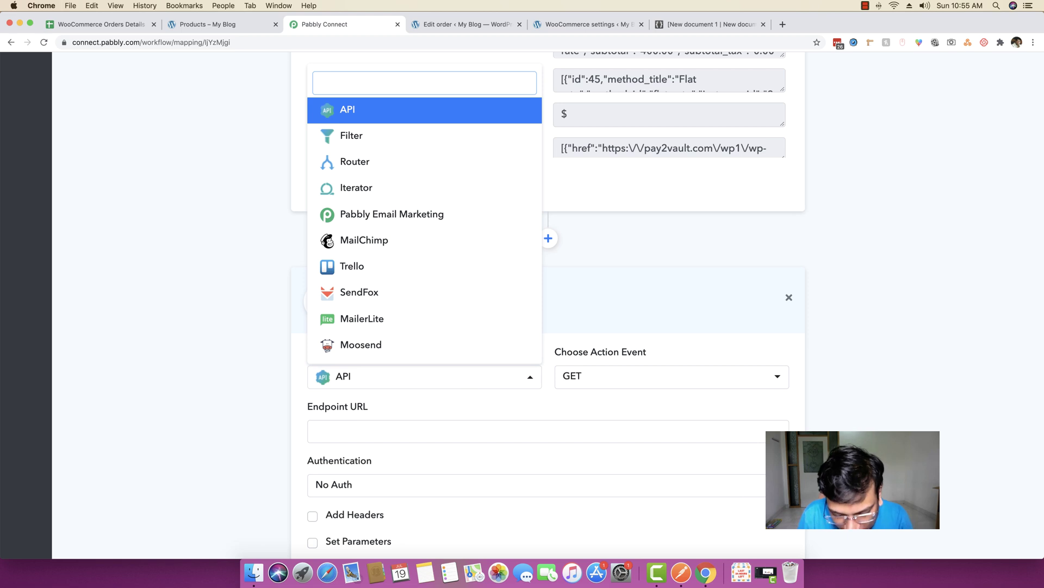
pyautogui.write('iter')
pyautogui.press('Return')
# - Set the Iterator array to '1. line_items []' and save the step
pyautogui.click(385, 404)
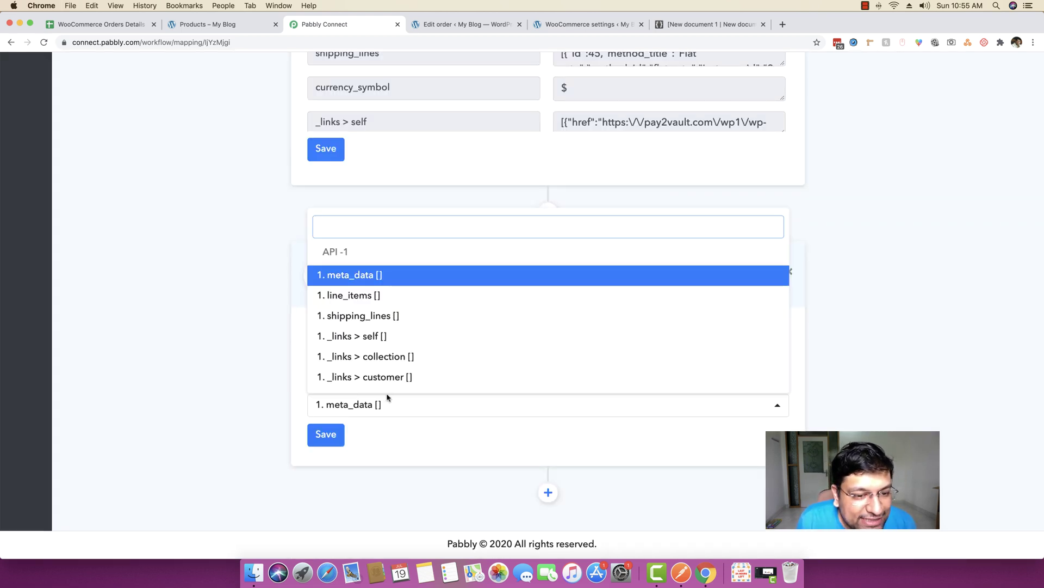
pyautogui.click(352, 297)
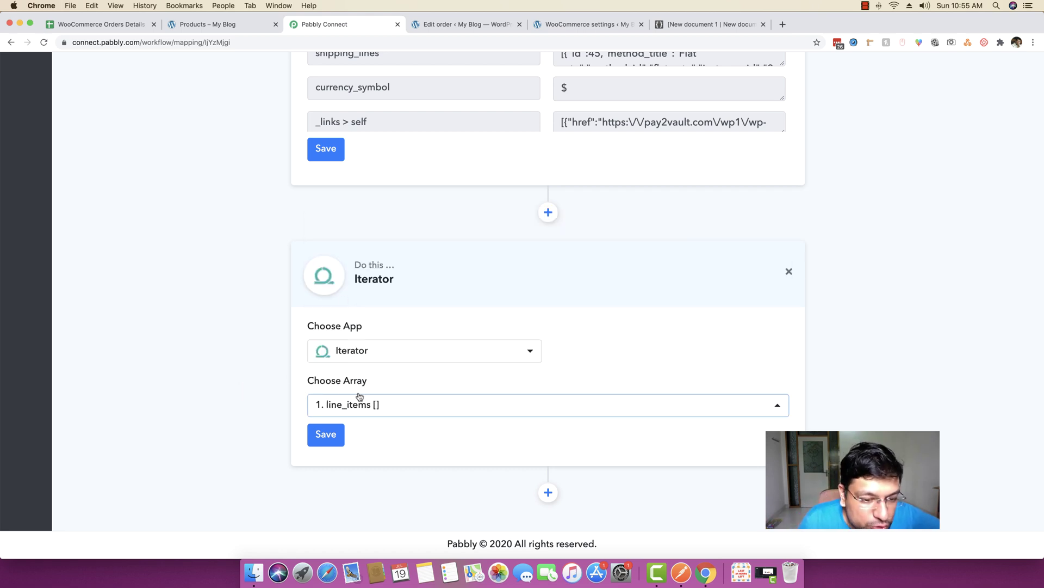
pyautogui.click(327, 435)
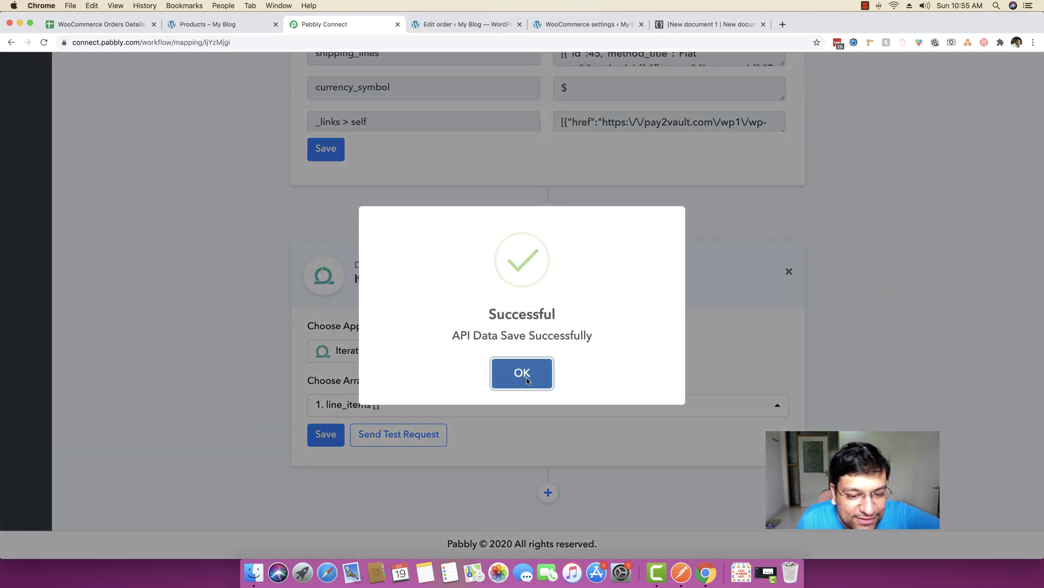
pyautogui.click(527, 380)
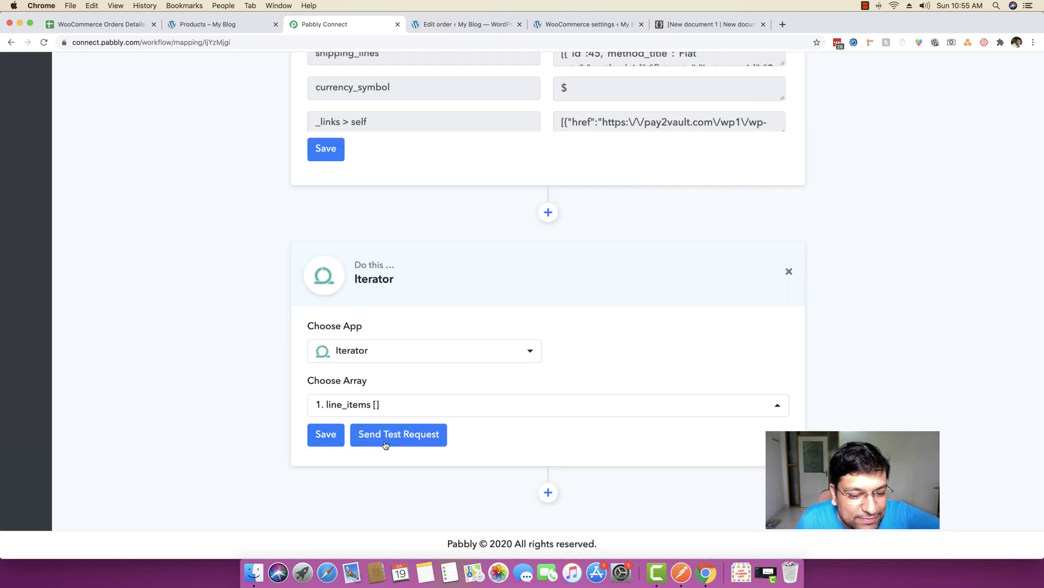
# - Send a test request through the Iterator and dismiss the success message
pyautogui.click(388, 439)
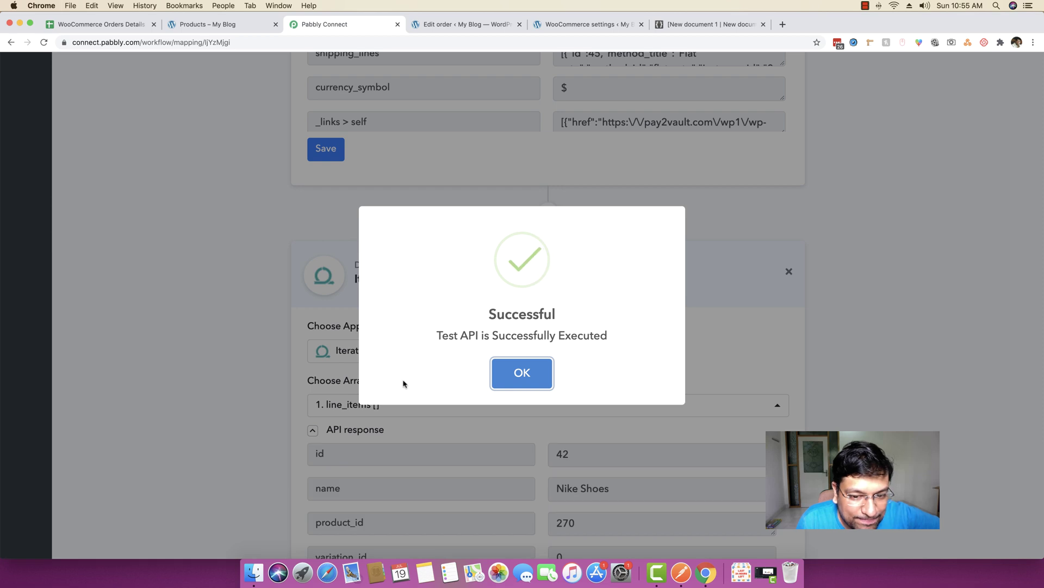
pyautogui.click(522, 374)
pyautogui.scroll(-5, 185, 388)
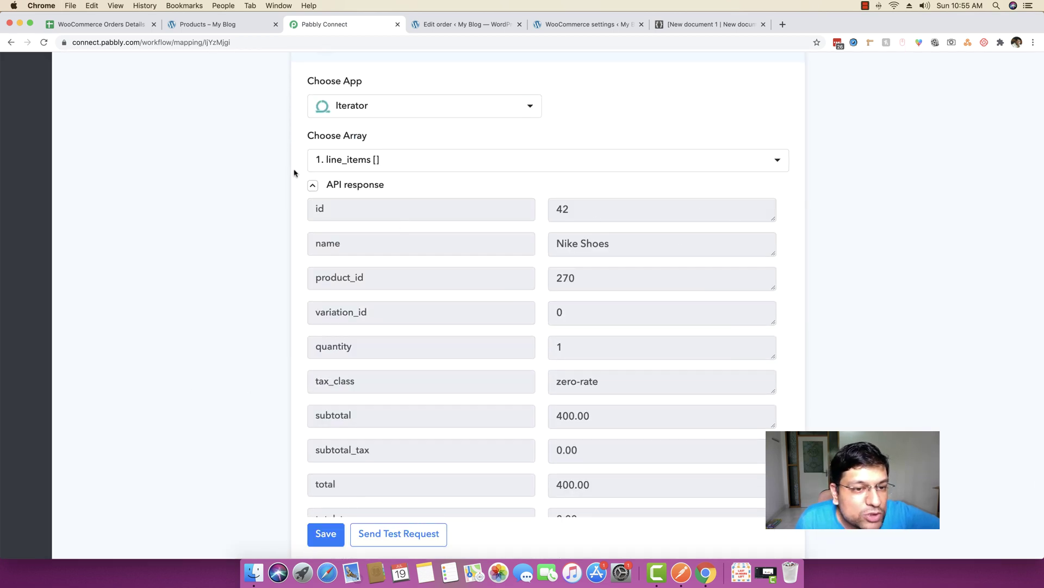
pyautogui.scroll(-3, 578, 296)
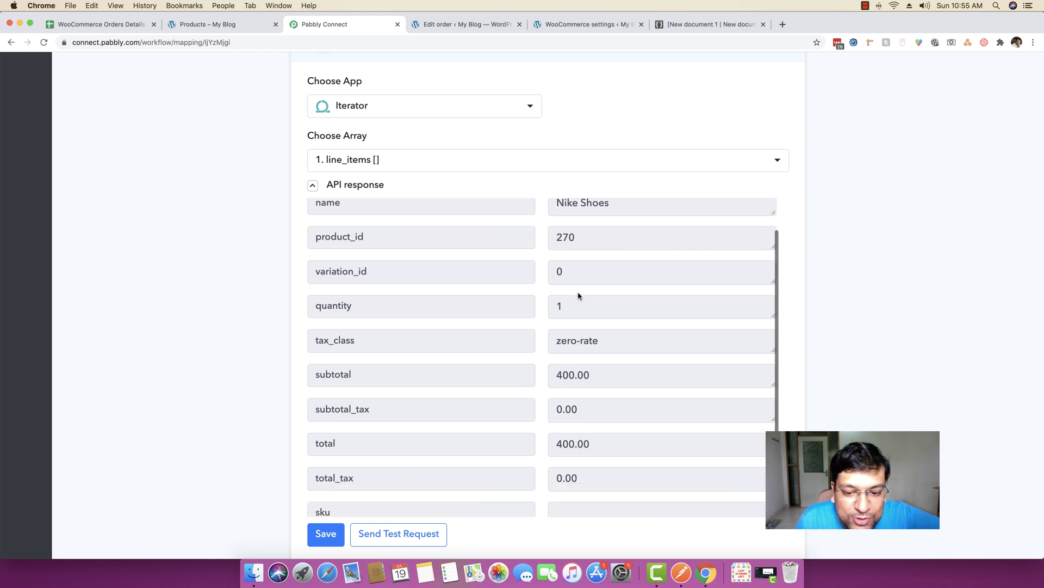
pyautogui.scroll(3, 578, 289)
pyautogui.moveTo(610, 244); pyautogui.dragTo(546, 256)
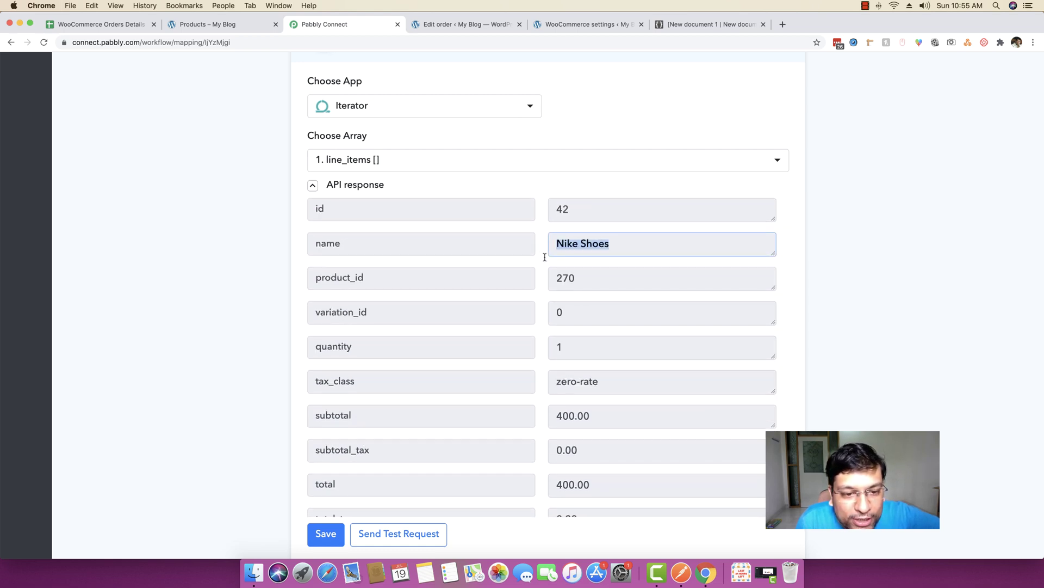
# - Verify the returned Nike Shoes item, quantity 1 and total 400.00, then add another action step
pyautogui.doubleClick(590, 278)
pyautogui.scroll(-2, 602, 370)
pyautogui.scroll(-1, 602, 371)
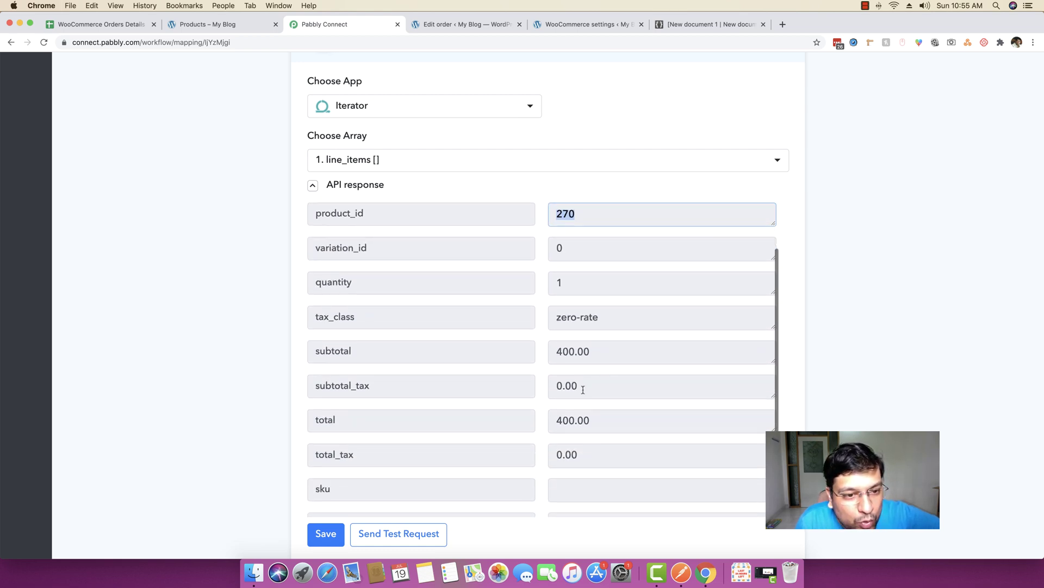
pyautogui.click(585, 286)
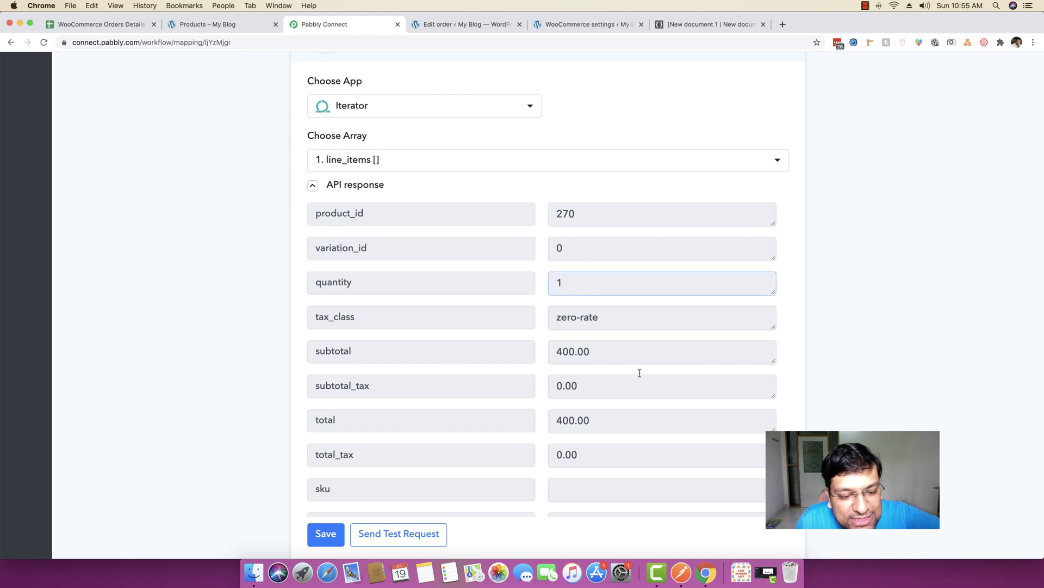
pyautogui.scroll(-1, 598, 391)
pyautogui.doubleClick(585, 415)
pyautogui.click(613, 413)
pyautogui.scroll(4, 613, 413)
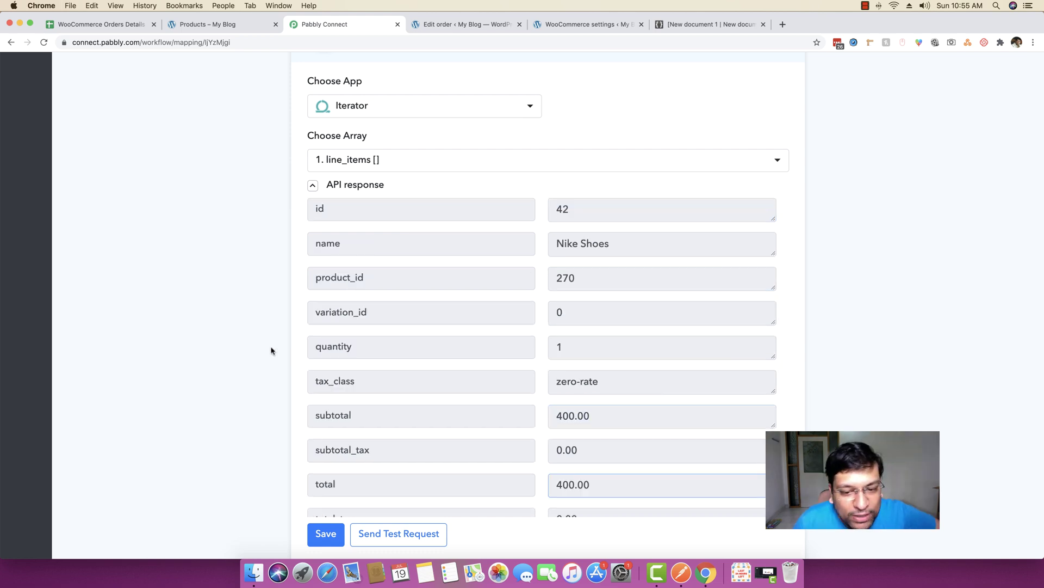
pyautogui.scroll(-3, 271, 350)
pyautogui.click(547, 493)
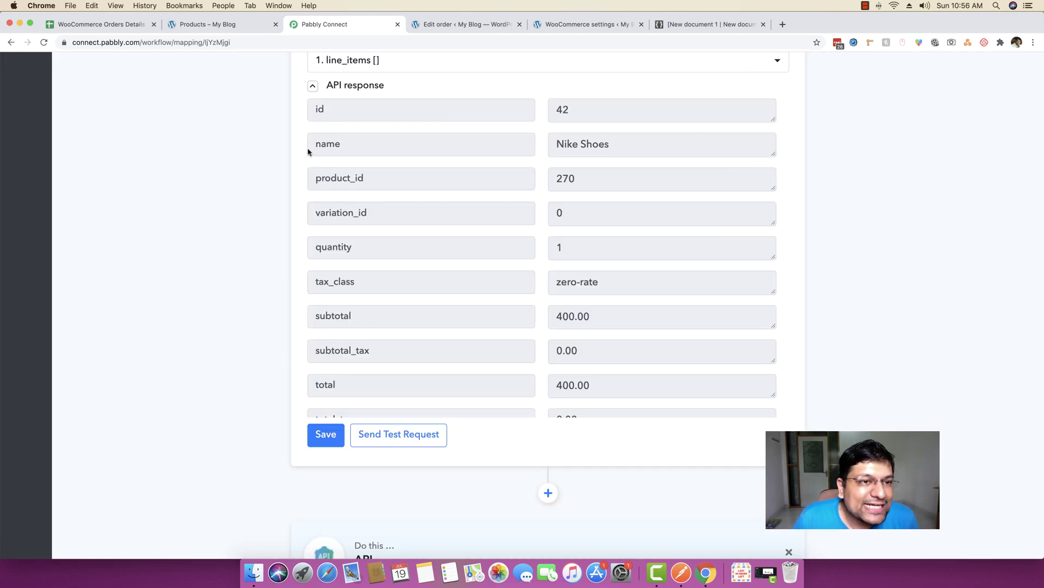
# - Review the sheet's Order Id, Product Name, Product Id, Product Quantity and Amount headers, then return to order #488
pyautogui.click(103, 25)
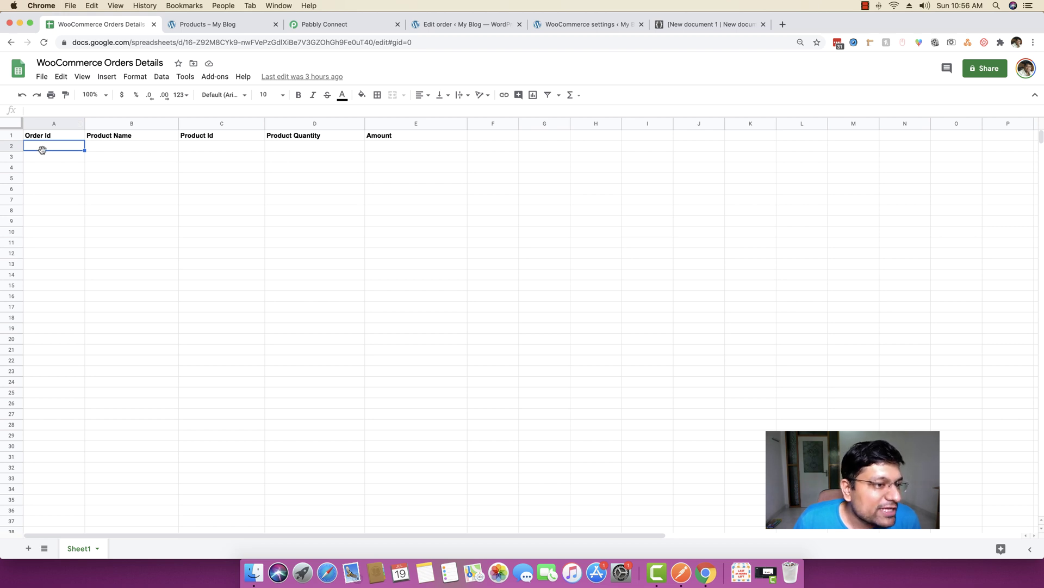
pyautogui.click(107, 147)
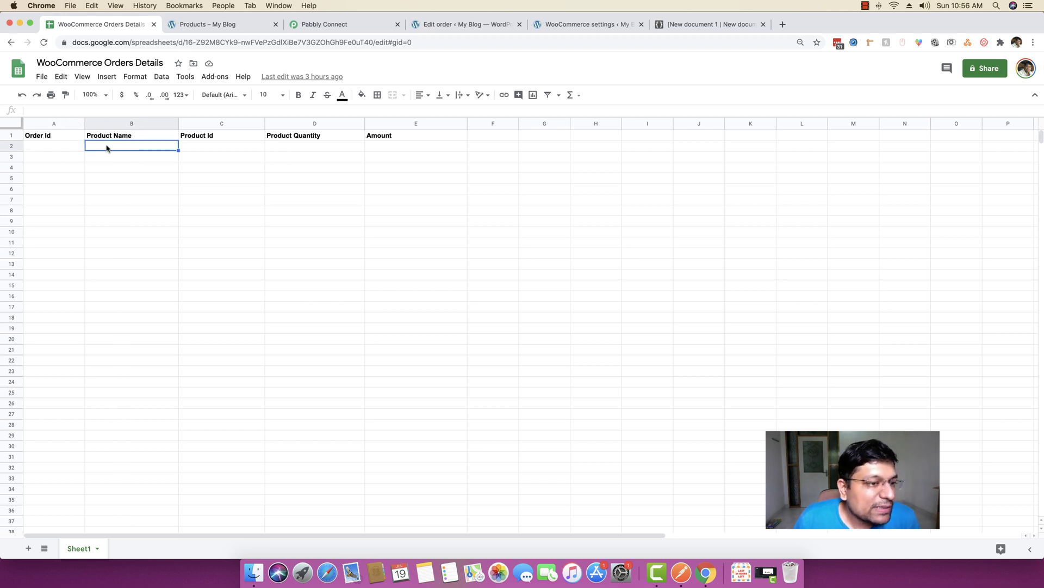
pyautogui.click(219, 148)
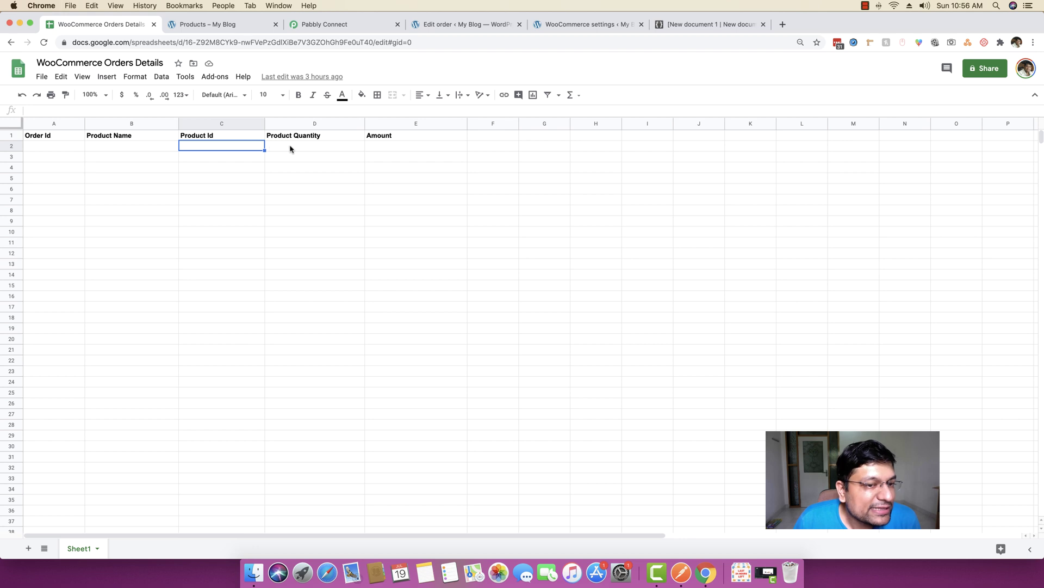
pyautogui.click(291, 148)
pyautogui.click(382, 148)
pyautogui.click(46, 148)
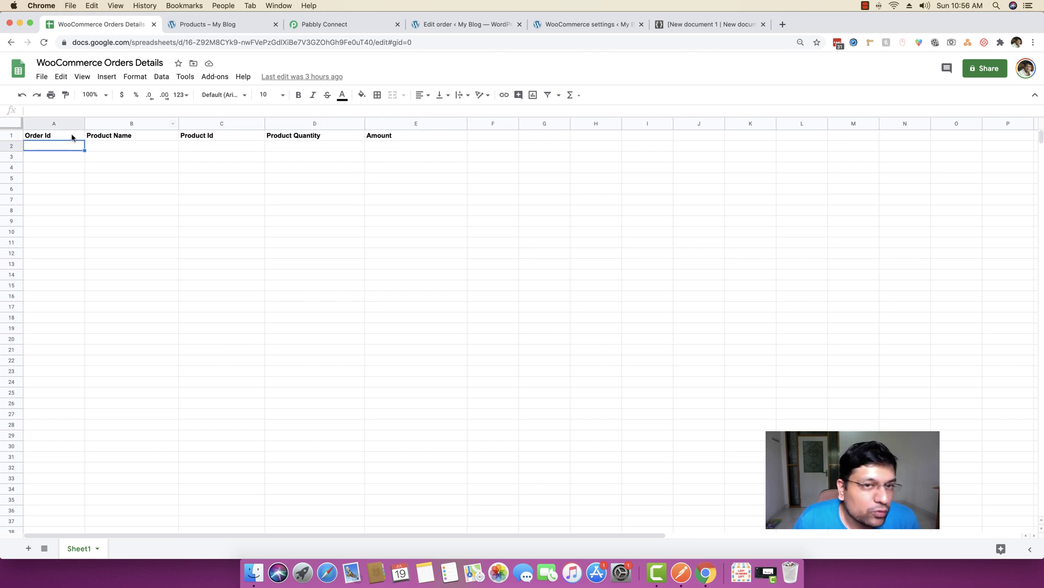
pyautogui.click(479, 25)
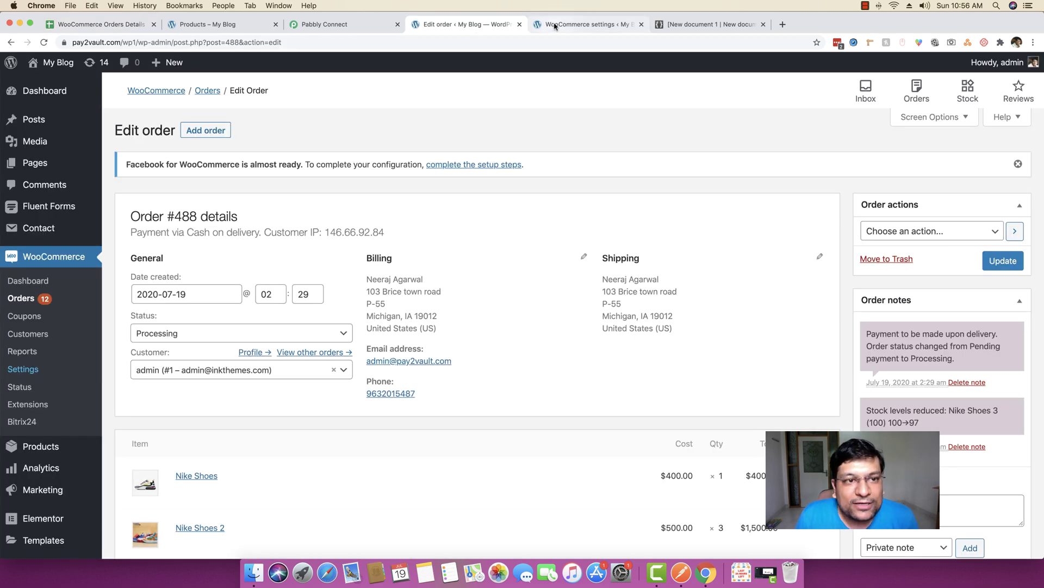
# - Set the new action step's app to Google Sheets
pyautogui.click(321, 25)
pyautogui.scroll(-7, 273, 338)
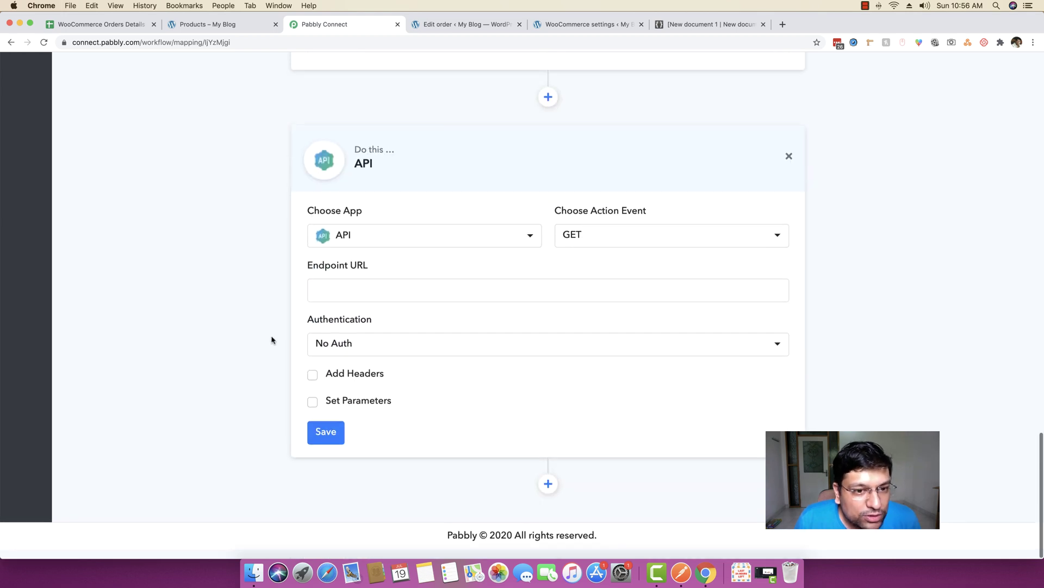
pyautogui.click(375, 245)
pyautogui.write('google')
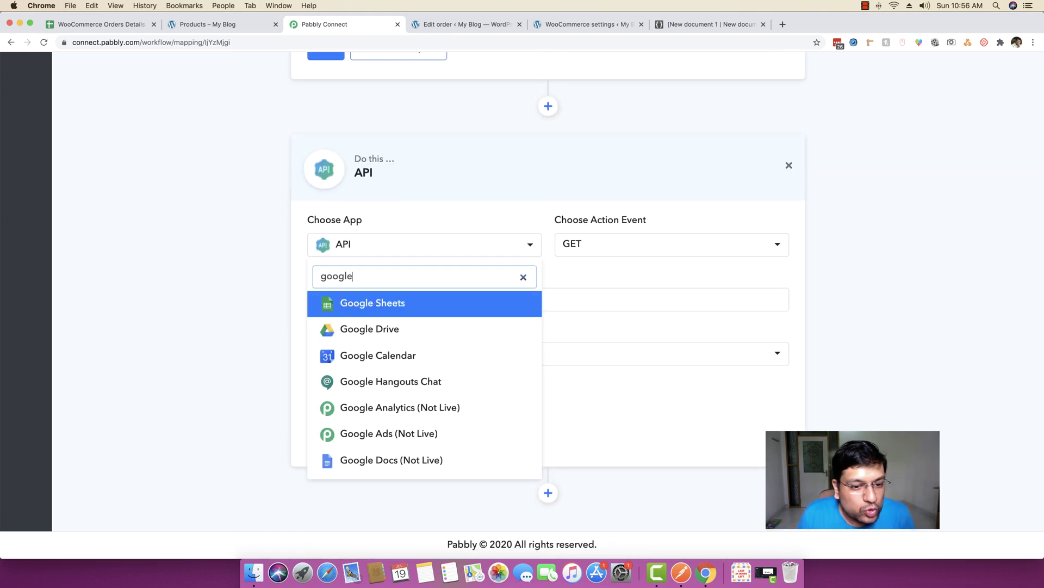
pyautogui.click(398, 303)
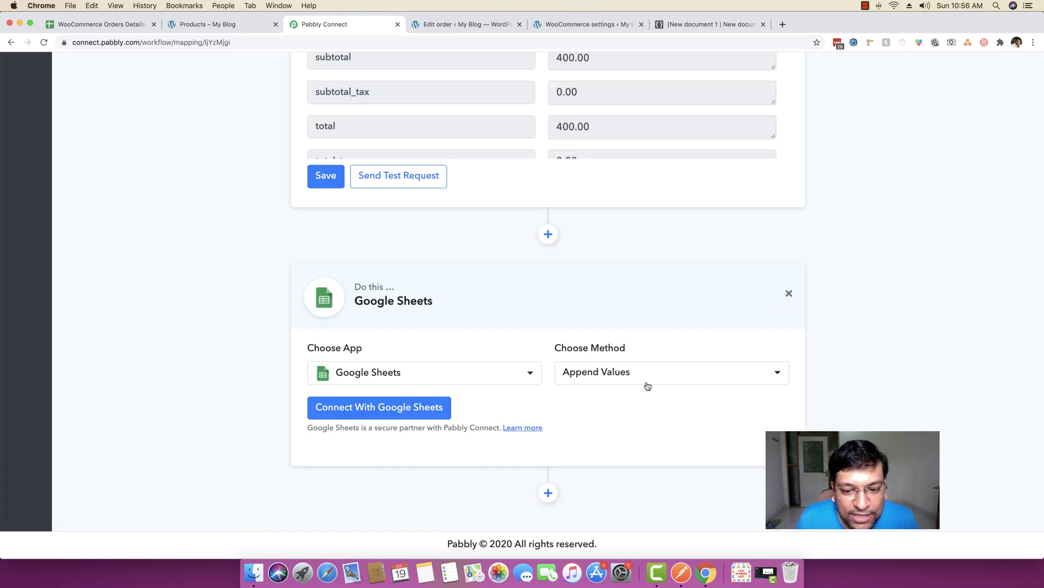
# - Connect the step with the saved Google Sheets credential and save the connection
pyautogui.click(336, 412)
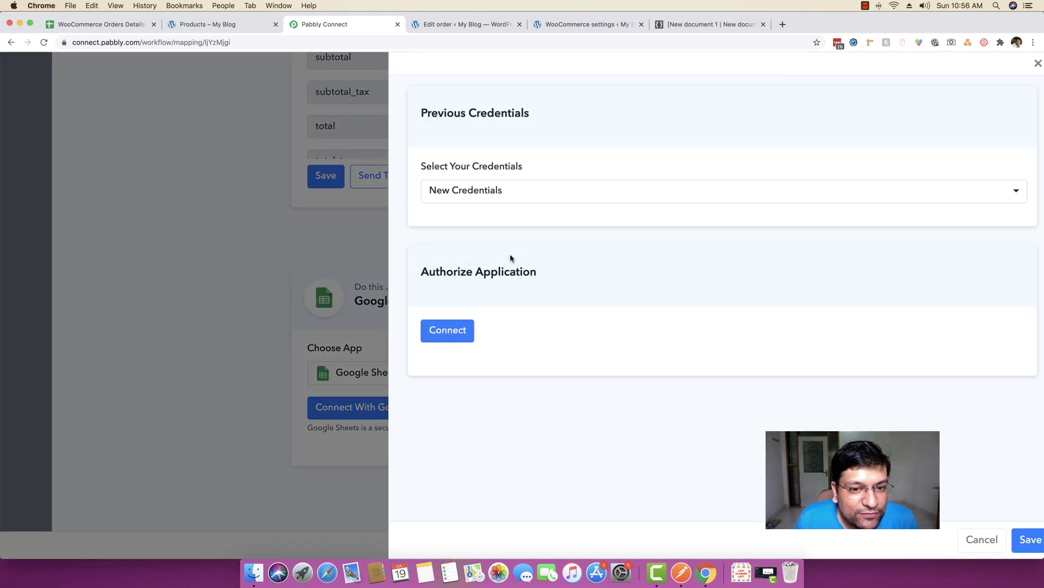
pyautogui.click(495, 201)
pyautogui.scroll(-5, 490, 315)
pyautogui.click(517, 406)
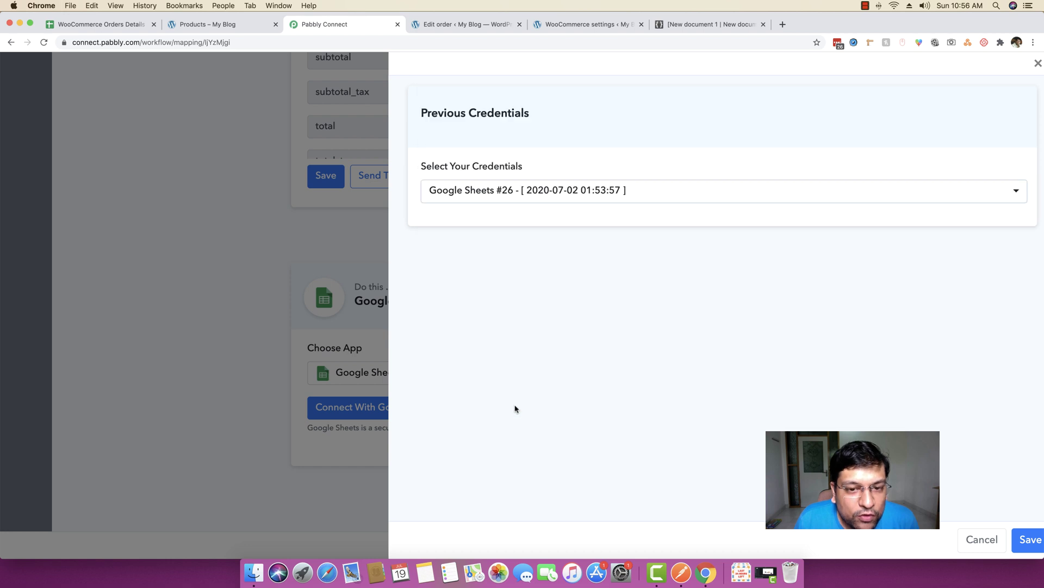
pyautogui.click(1025, 542)
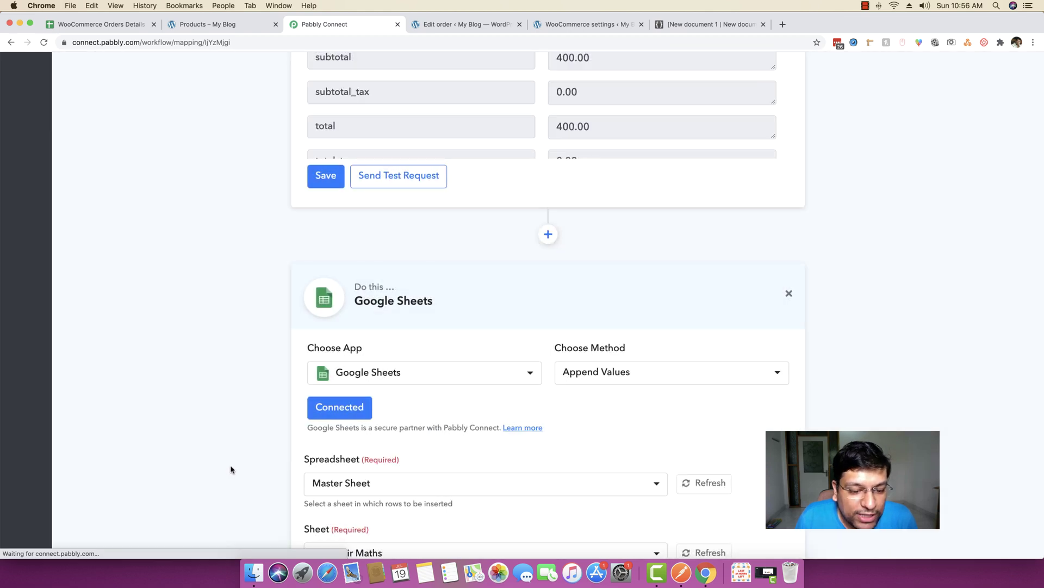
pyautogui.scroll(-4, 231, 469)
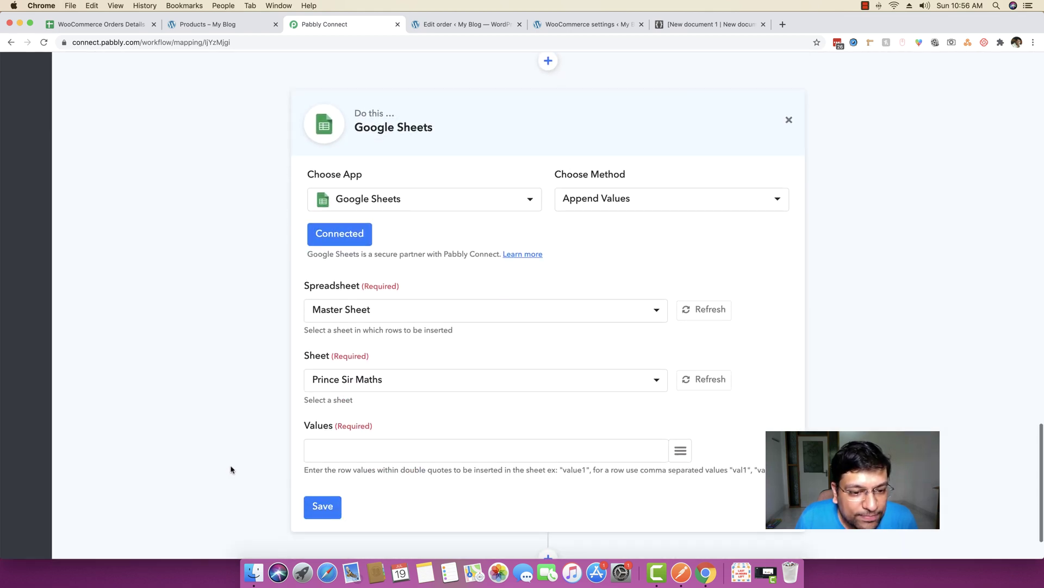
# - Switch the target spreadsheet to WooCommerce Orders Details, keeping Sheet1 as the sheet
pyautogui.click(365, 310)
pyautogui.write('woocom')
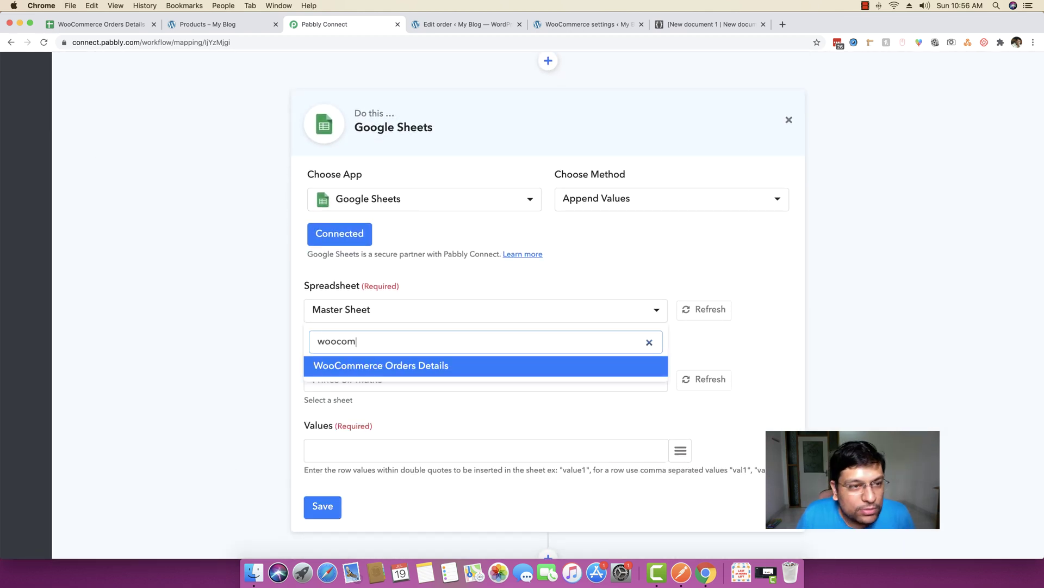
pyautogui.click(450, 365)
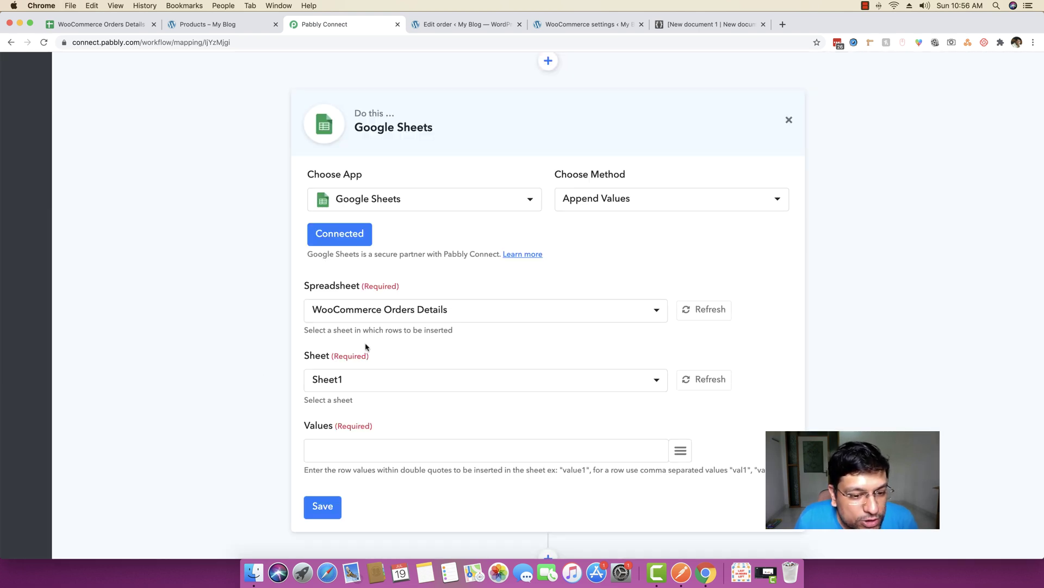
pyautogui.scroll(-2, 366, 347)
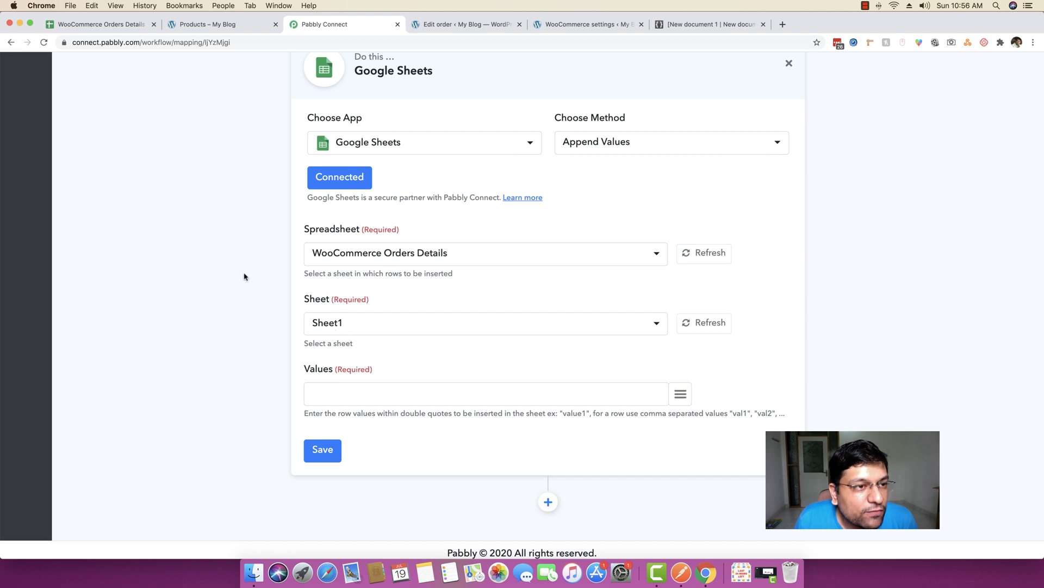
pyautogui.click(73, 24)
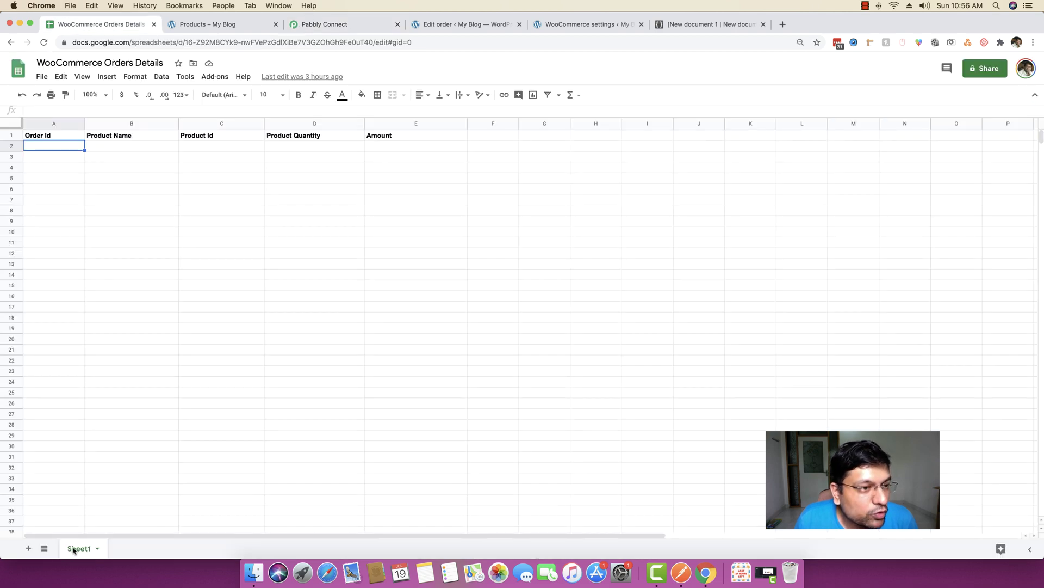
pyautogui.click(1033, 42)
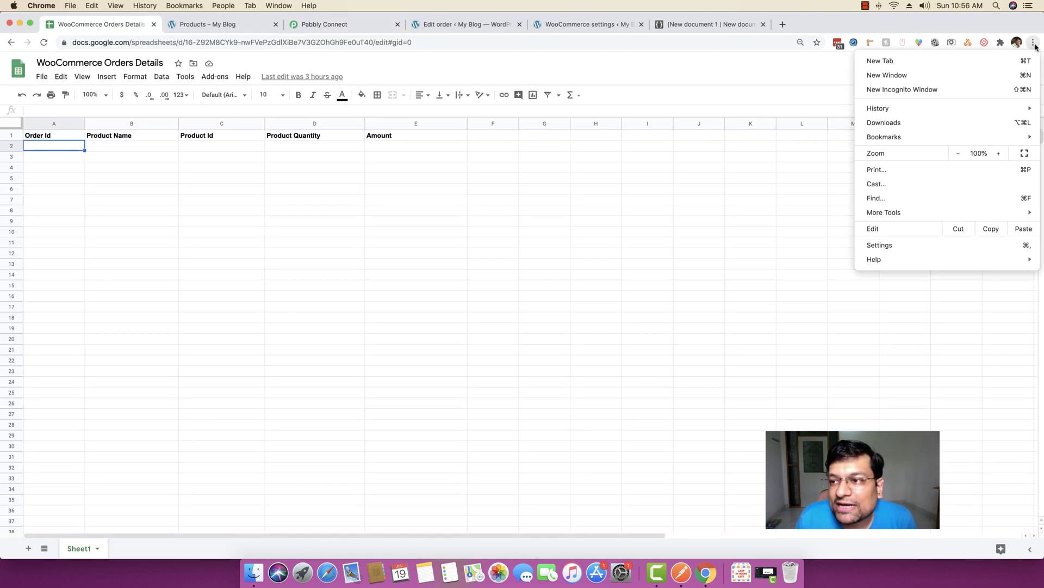
pyautogui.click(999, 153)
pyautogui.click(999, 154)
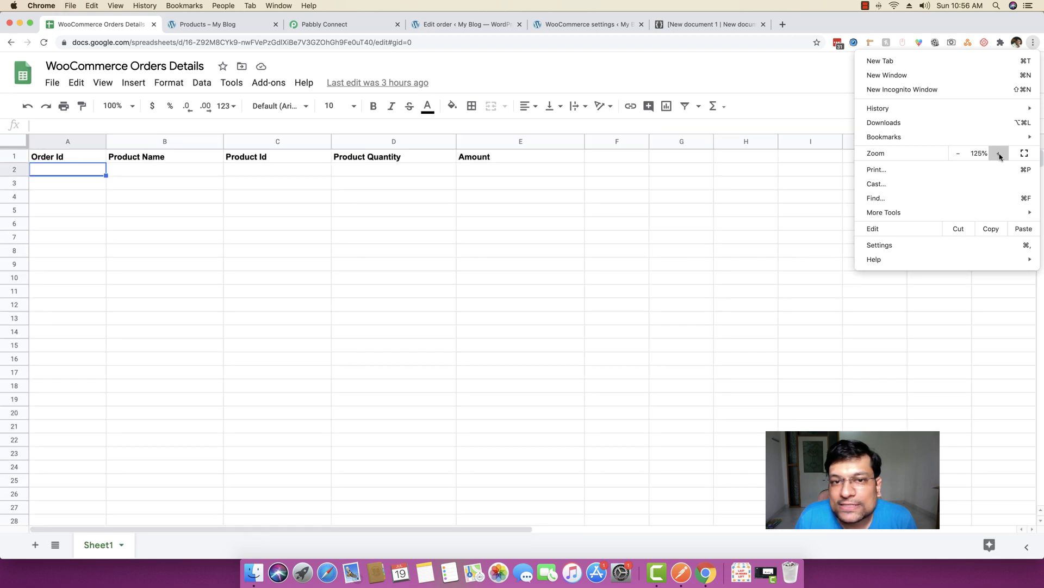
pyautogui.click(345, 27)
pyautogui.click(336, 27)
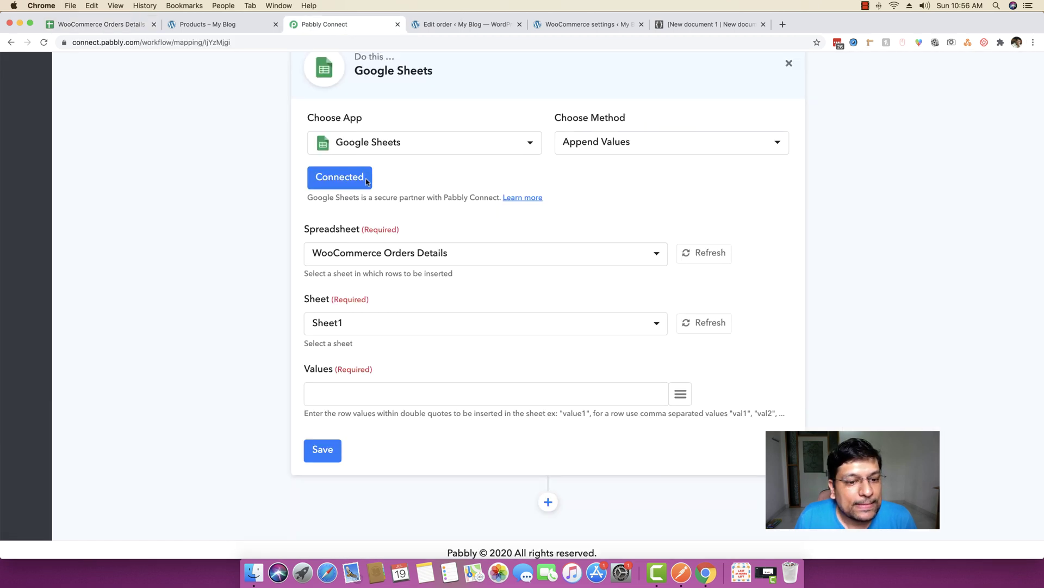
pyautogui.scroll(-1, 242, 298)
pyautogui.click(341, 386)
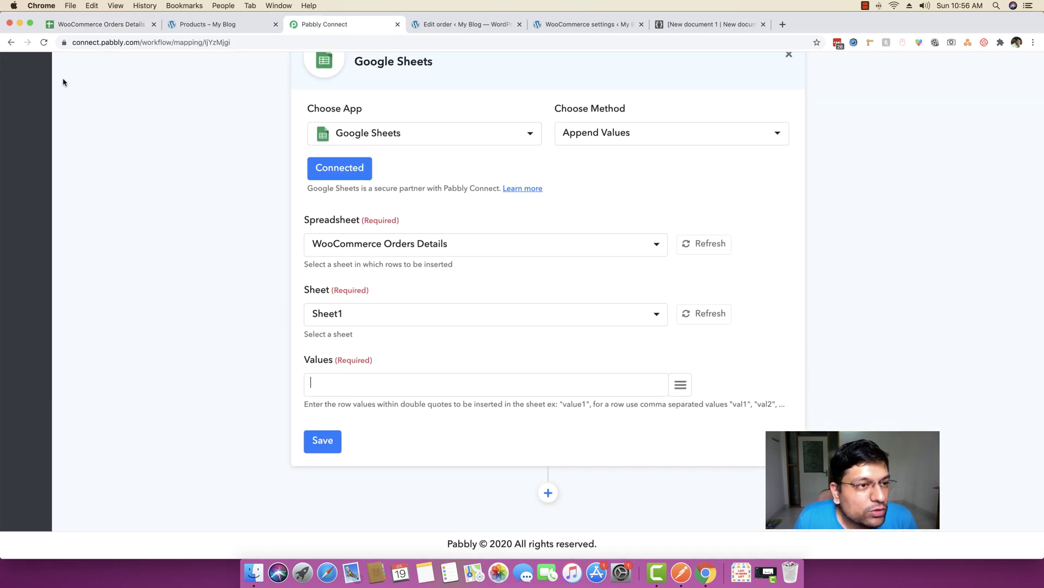
pyautogui.click(87, 27)
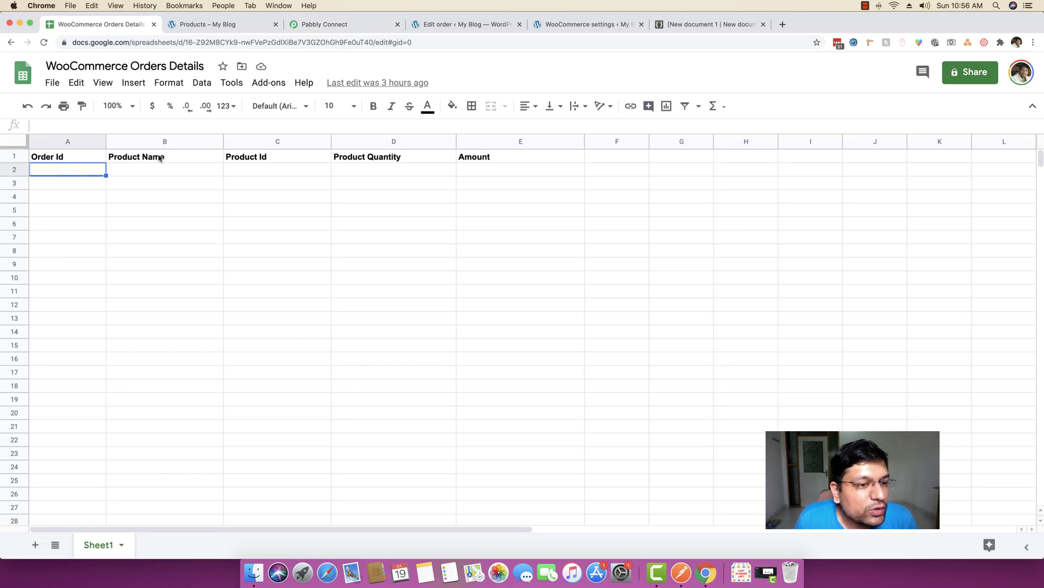
pyautogui.click(333, 26)
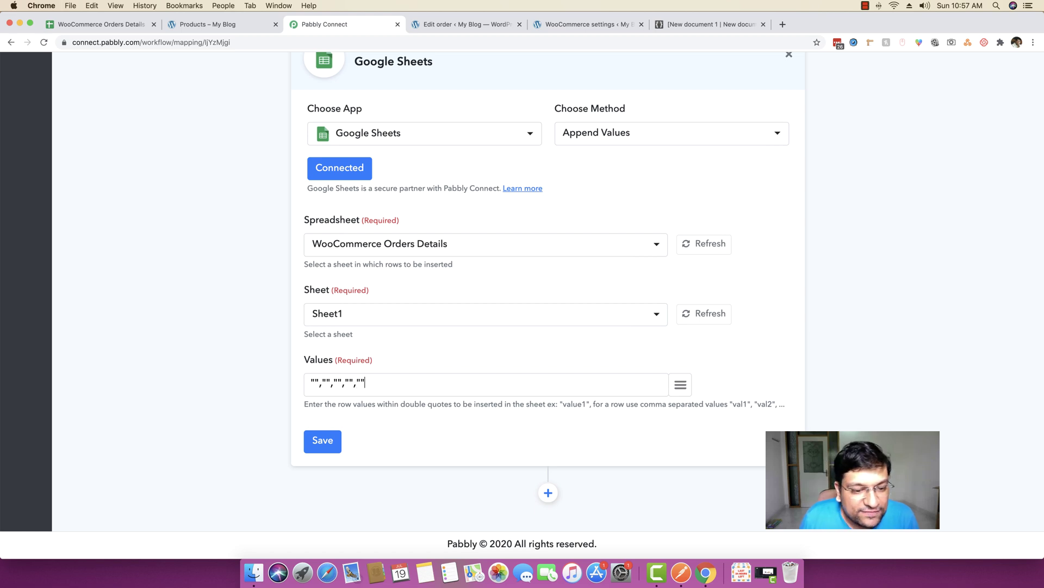
# - Compare the sheet's column headers with the webhook response fields above the Values field
pyautogui.scroll(1, 320, 370)
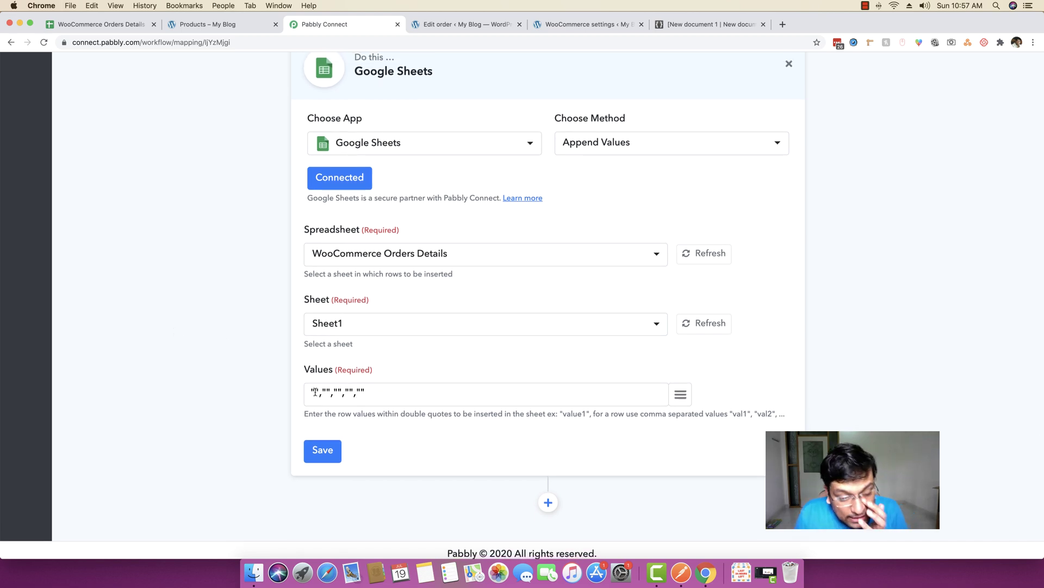
pyautogui.click(88, 32)
pyautogui.click(332, 25)
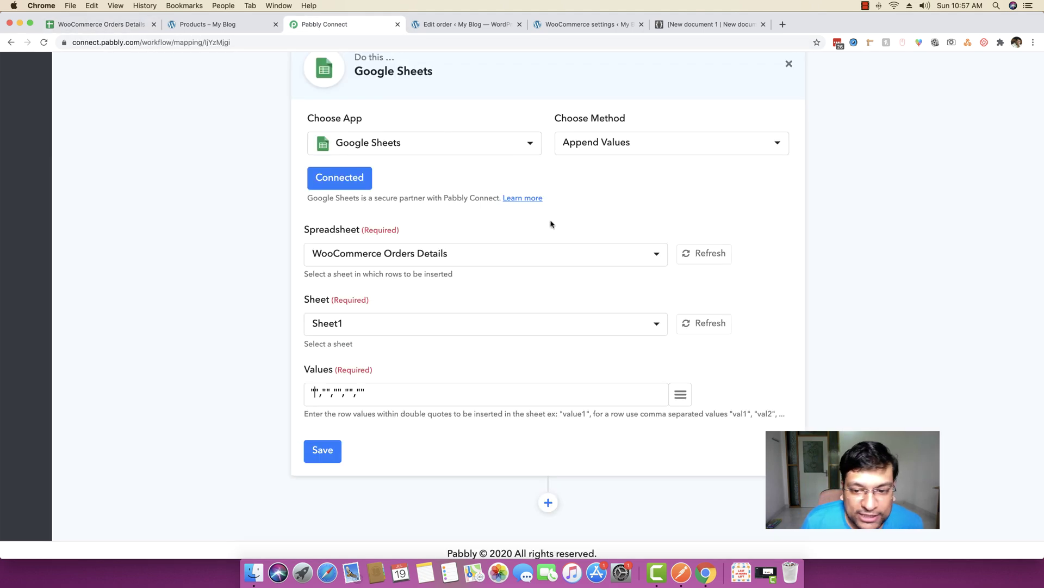
pyautogui.scroll(20, 550, 224)
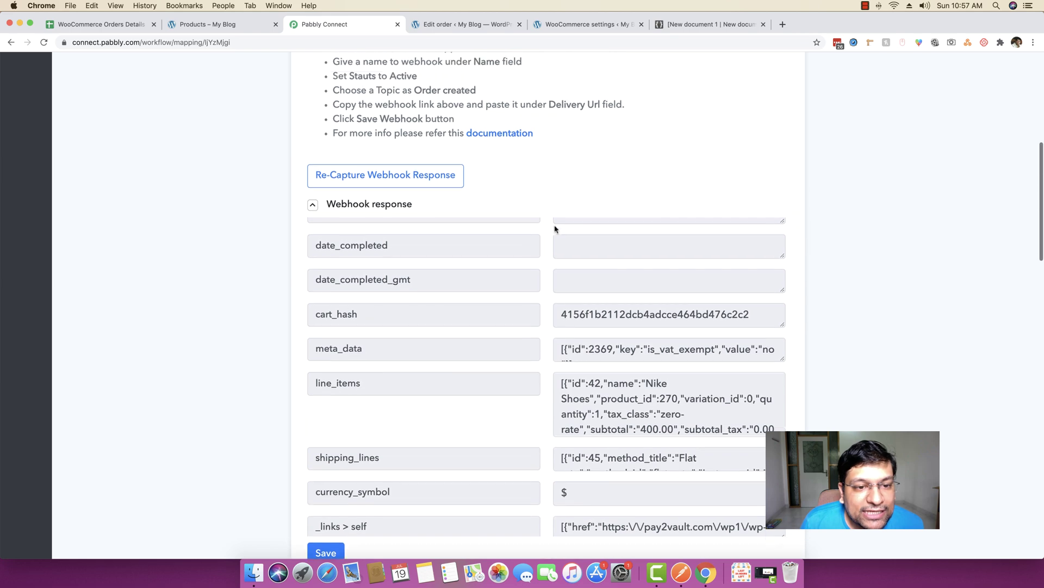
pyautogui.scroll(2, 555, 229)
pyautogui.scroll(10, 588, 299)
pyautogui.scroll(10, 588, 297)
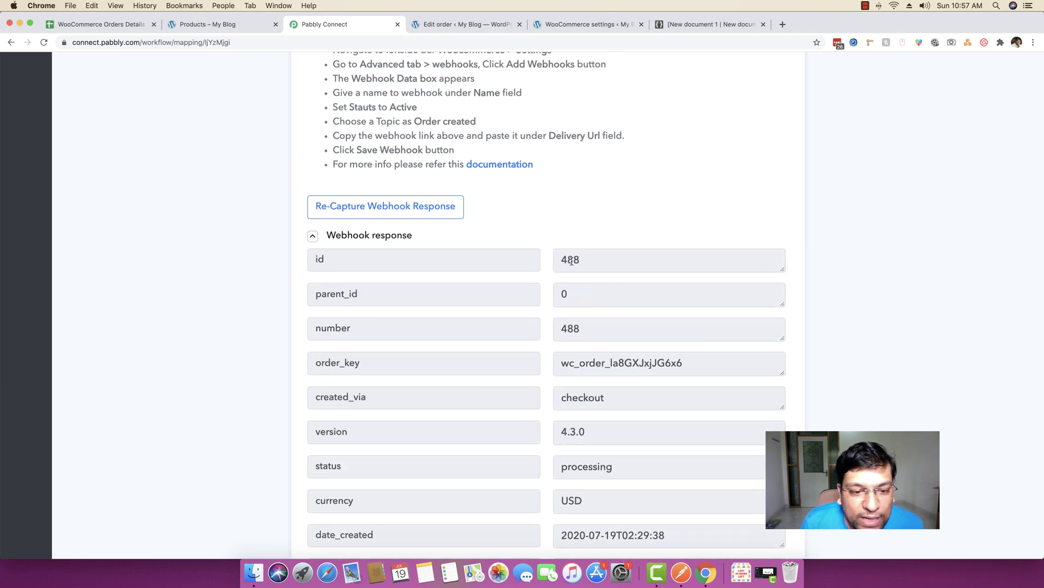
pyautogui.scroll(-20, 907, 354)
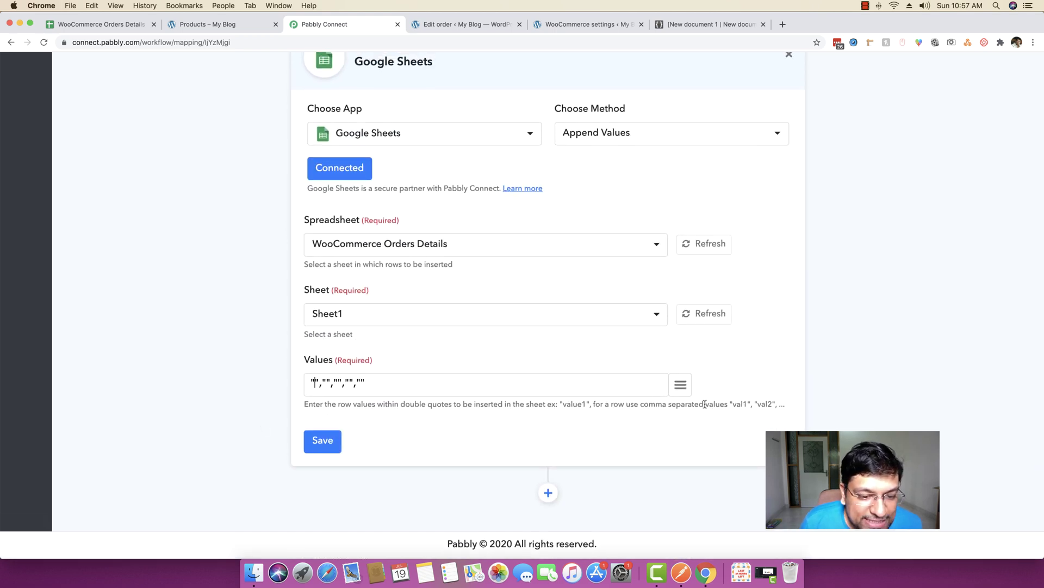
# - Map order id 488 and item name Nike Shoes into the first two Values slots
pyautogui.click(680, 384)
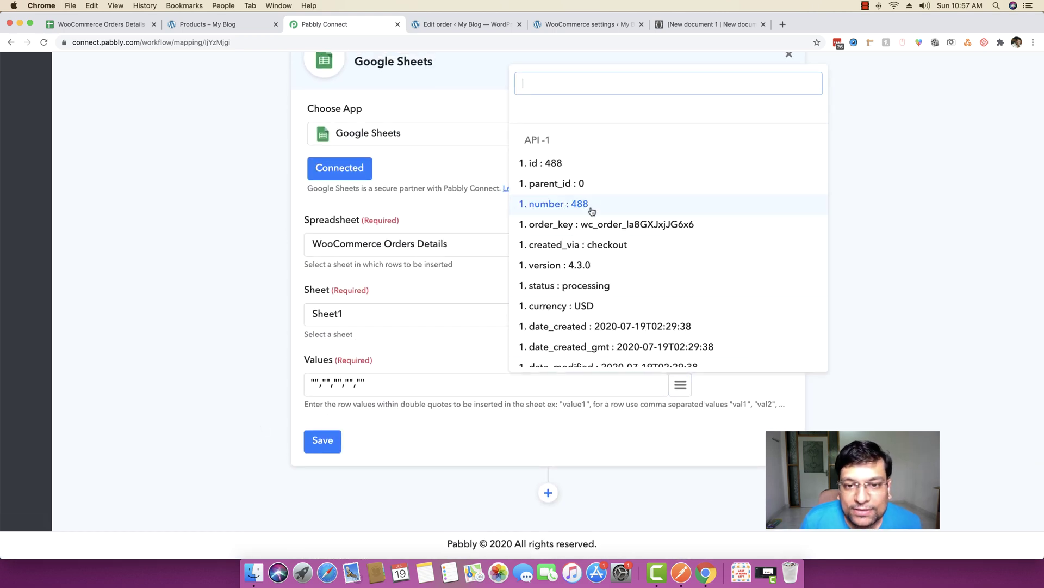
pyautogui.click(563, 163)
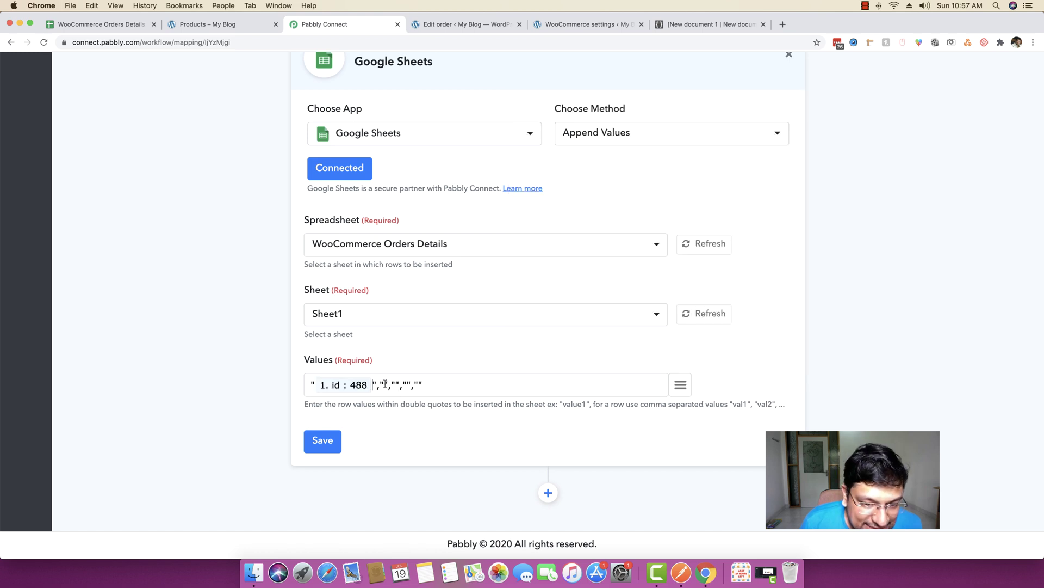
pyautogui.click(85, 25)
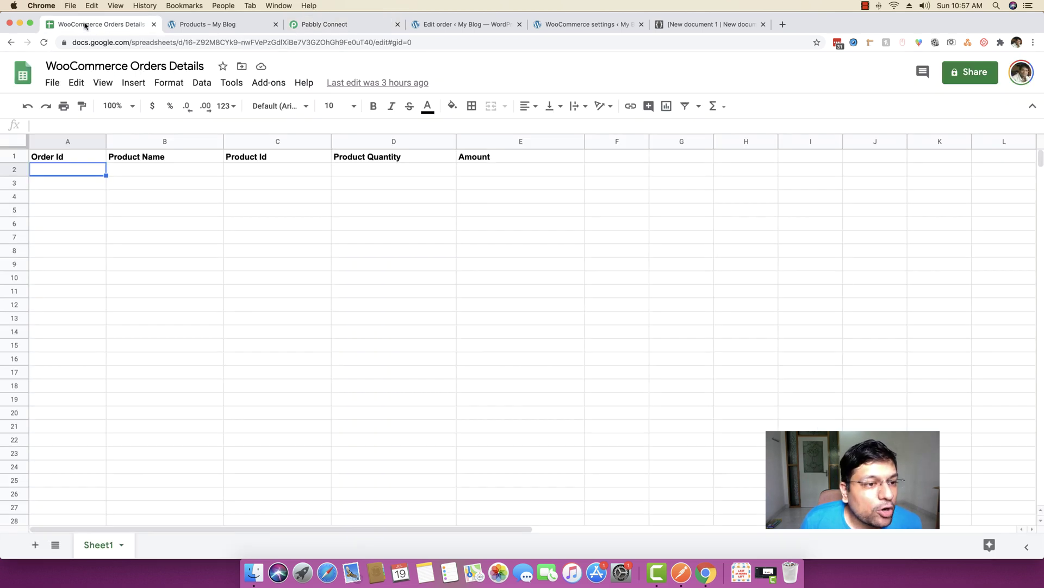
pyautogui.click(334, 24)
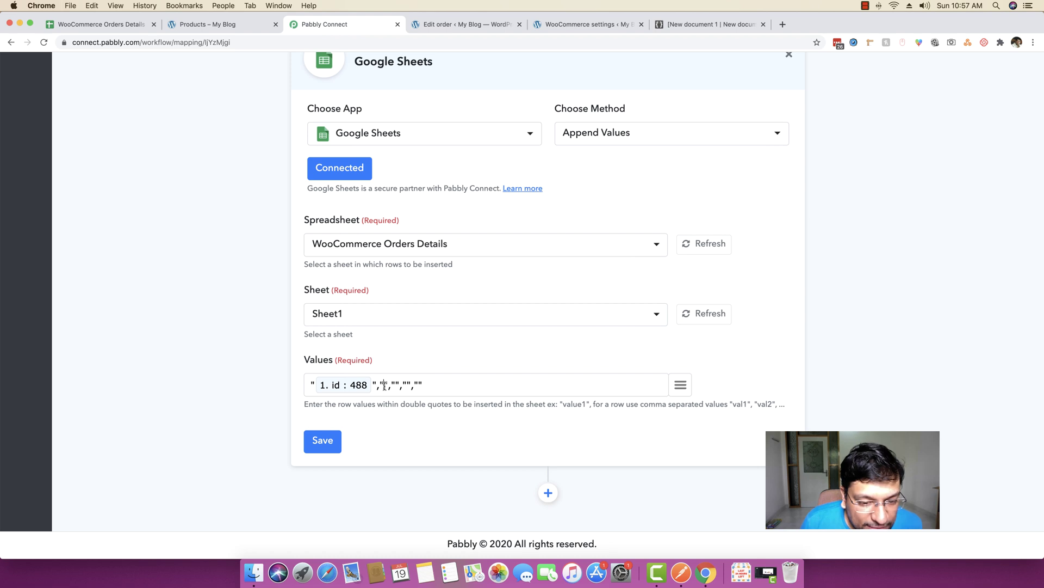
pyautogui.click(681, 385)
pyautogui.scroll(-10, 577, 261)
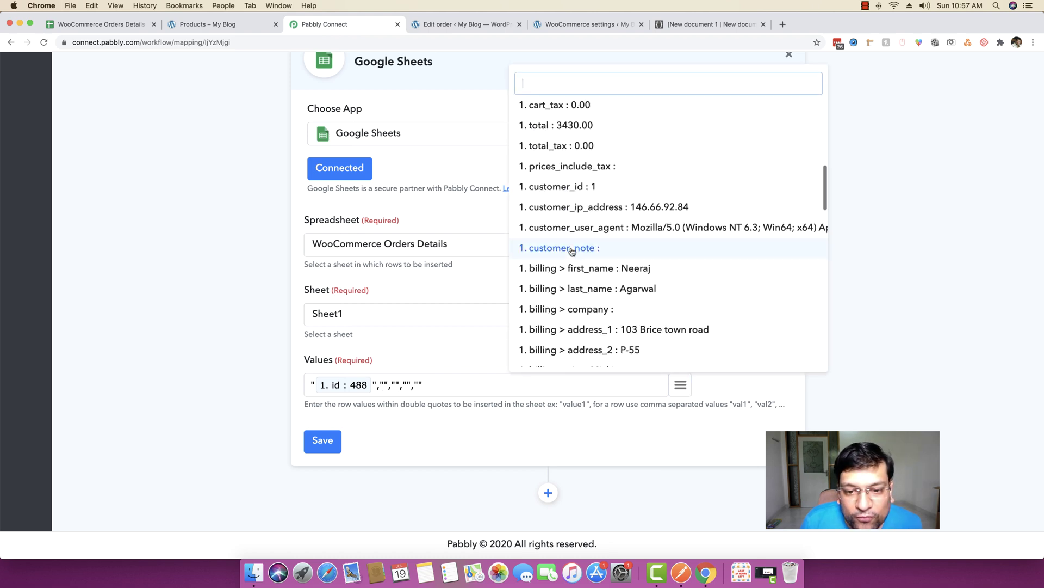
pyautogui.scroll(-15, 608, 277)
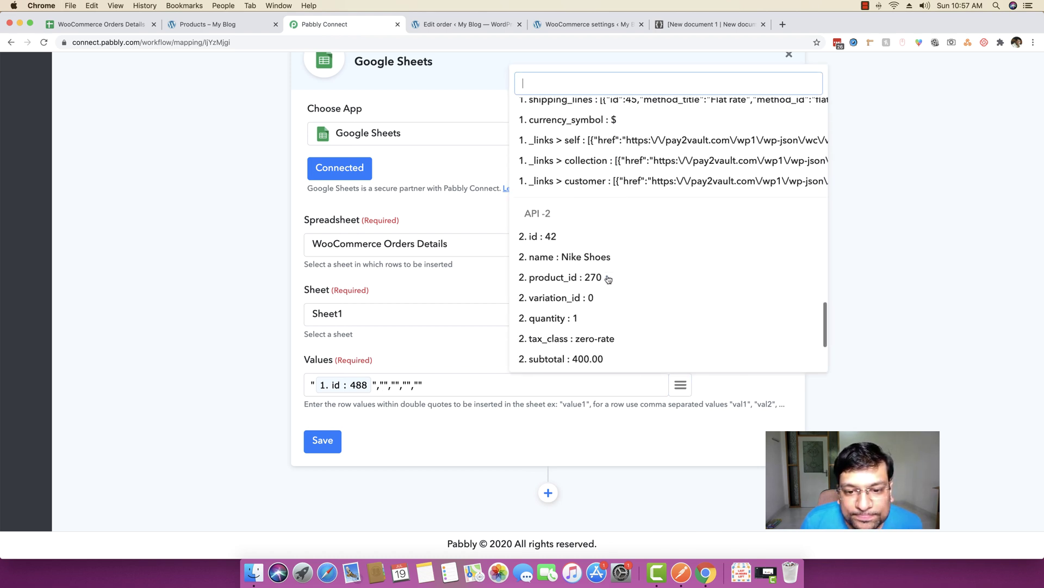
pyautogui.click(547, 225)
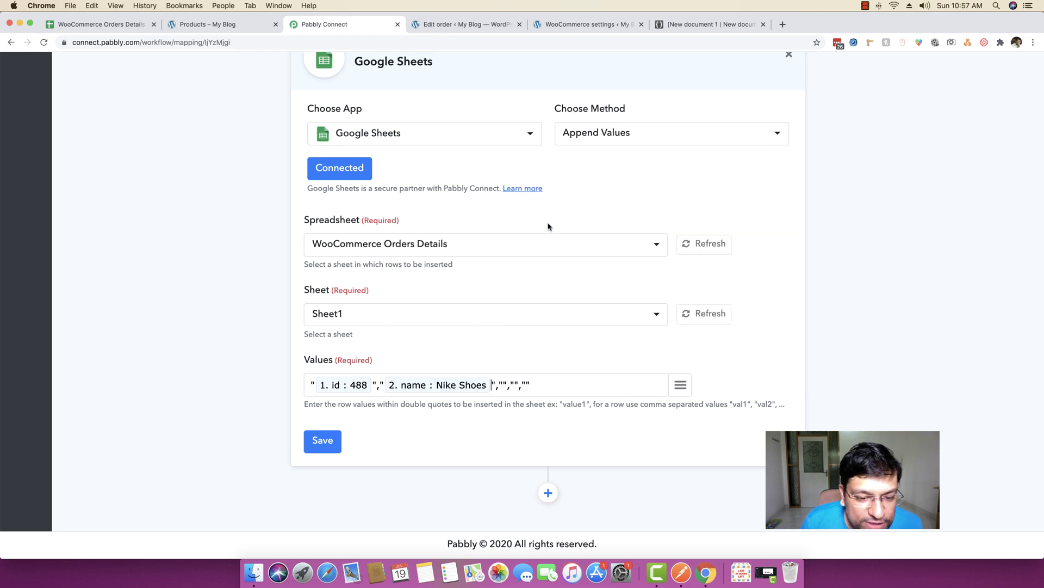
pyautogui.click(112, 22)
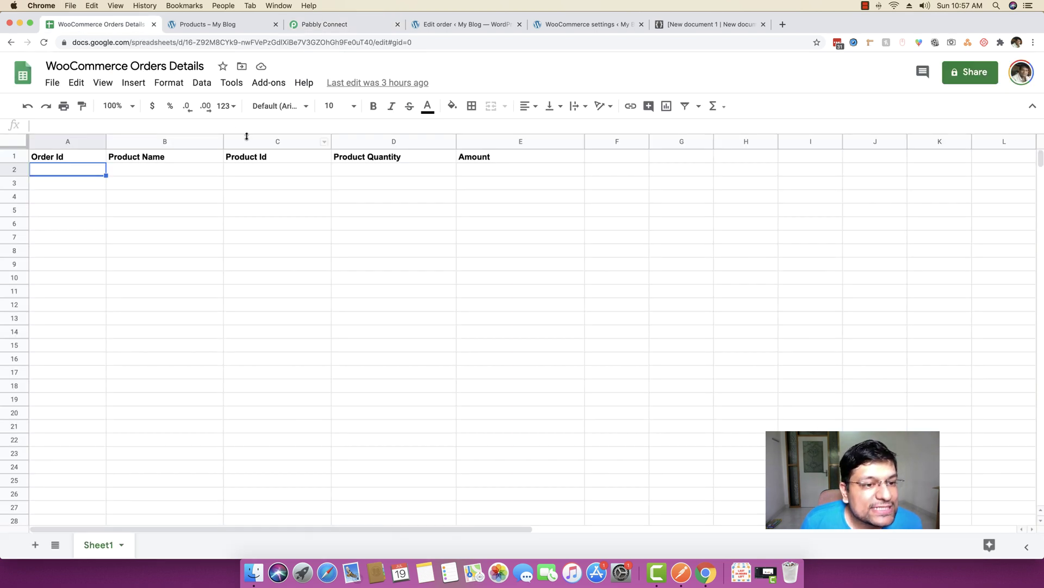
pyautogui.click(339, 26)
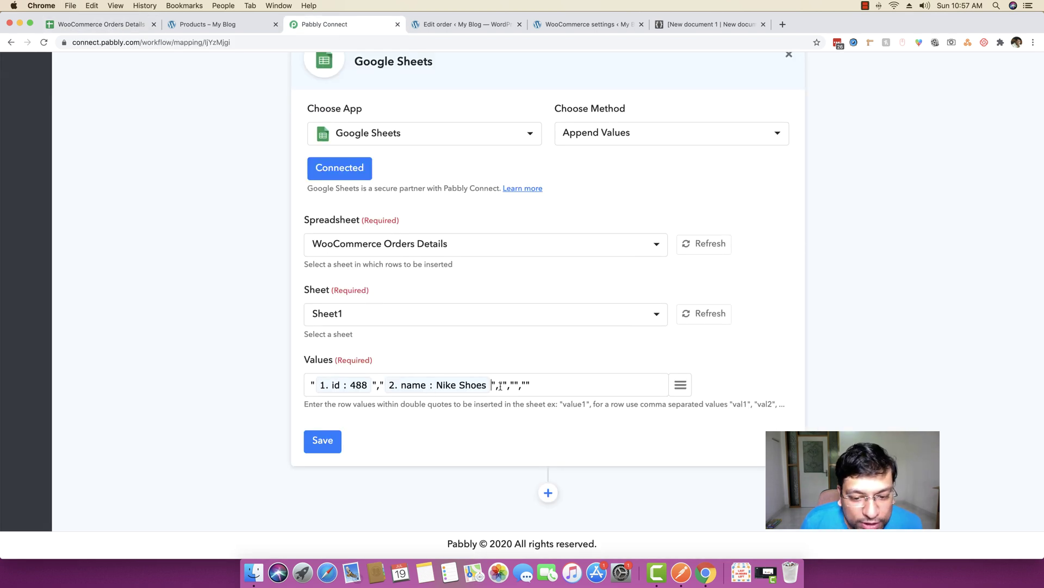
# - Fill the remaining slots with product_id 270, quantity 1 and price 400
pyautogui.click(686, 392)
pyautogui.scroll(-10, 674, 302)
pyautogui.scroll(-15, 669, 301)
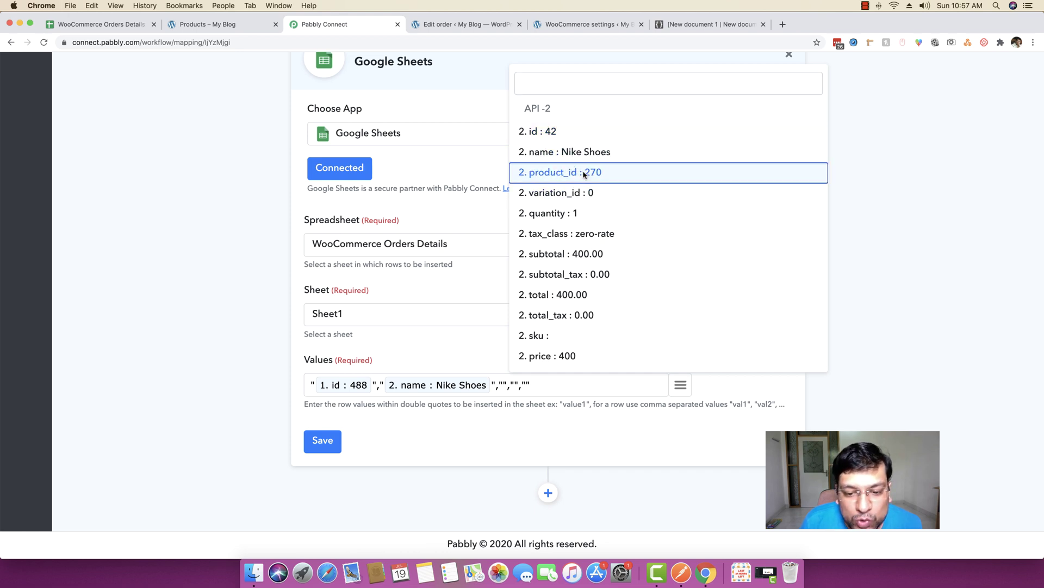
pyautogui.click(584, 173)
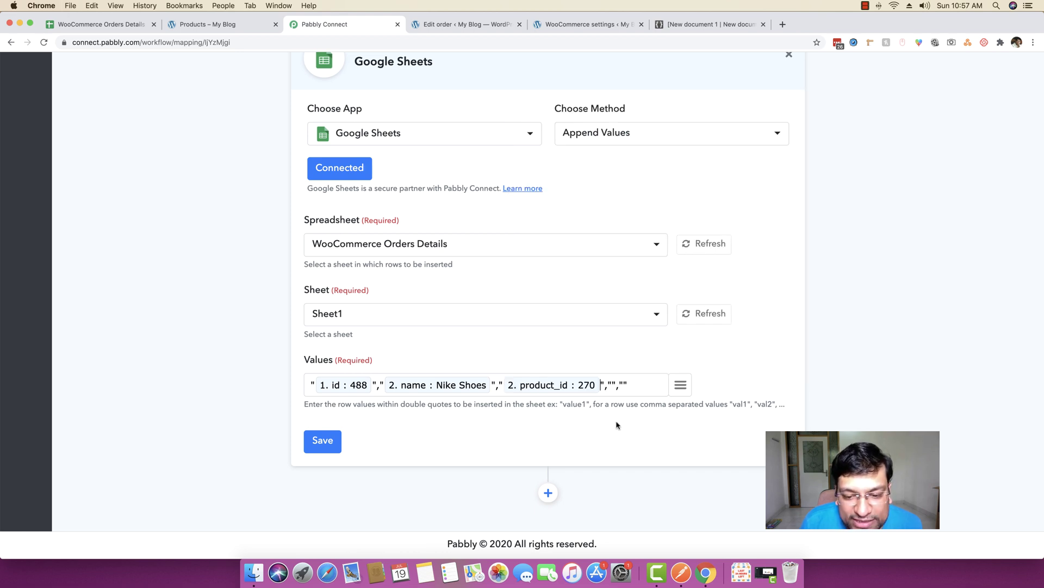
pyautogui.click(689, 386)
pyautogui.scroll(-15, 625, 273)
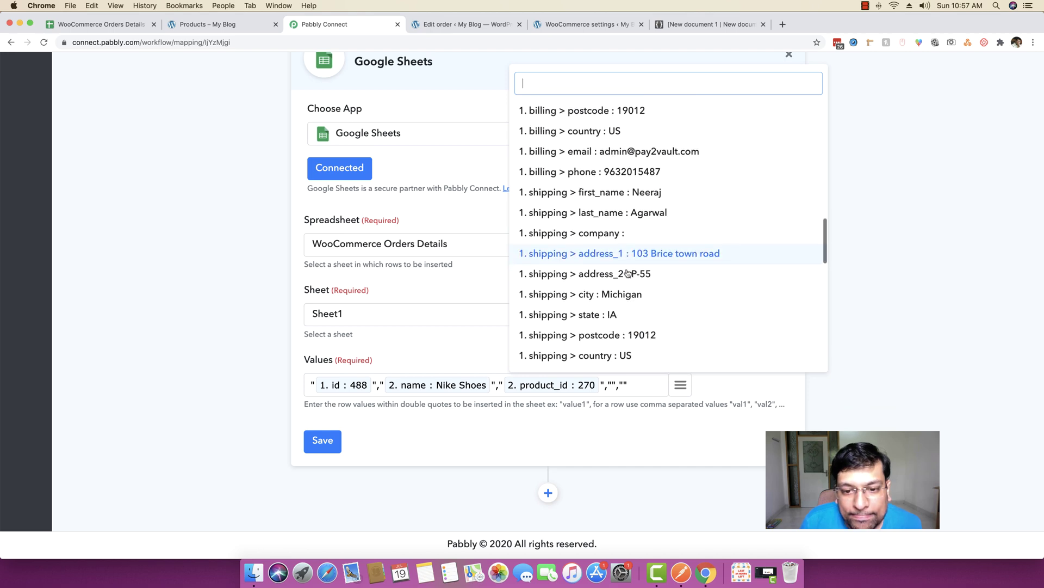
pyautogui.scroll(-2, 628, 274)
pyautogui.click(550, 212)
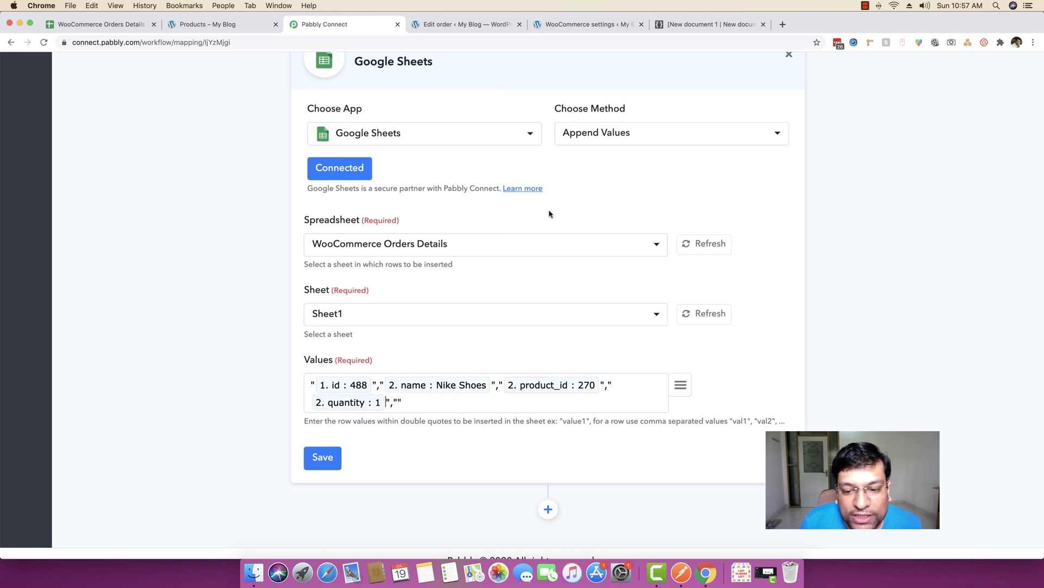
pyautogui.click(92, 23)
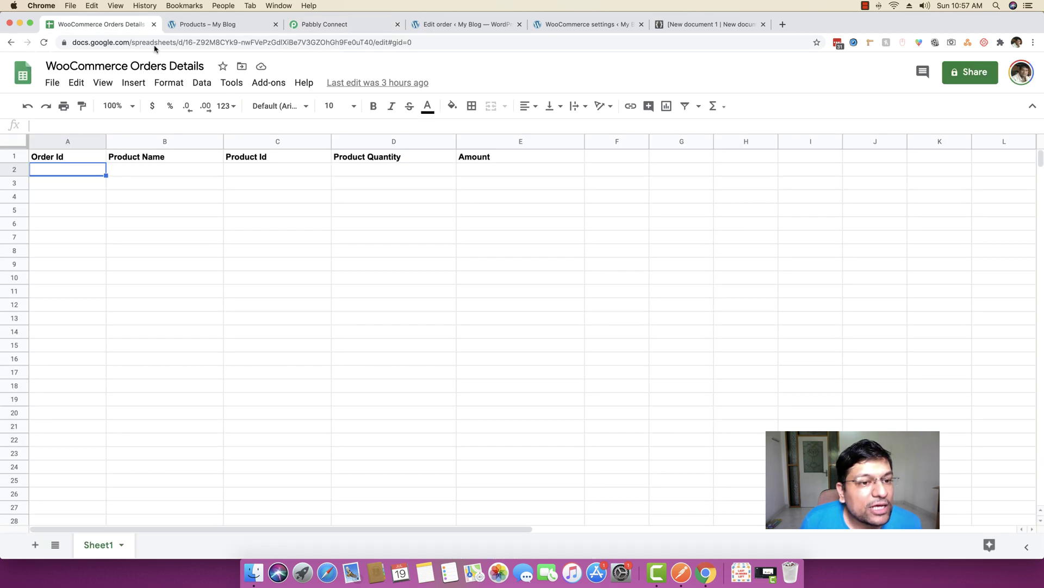
pyautogui.click(355, 28)
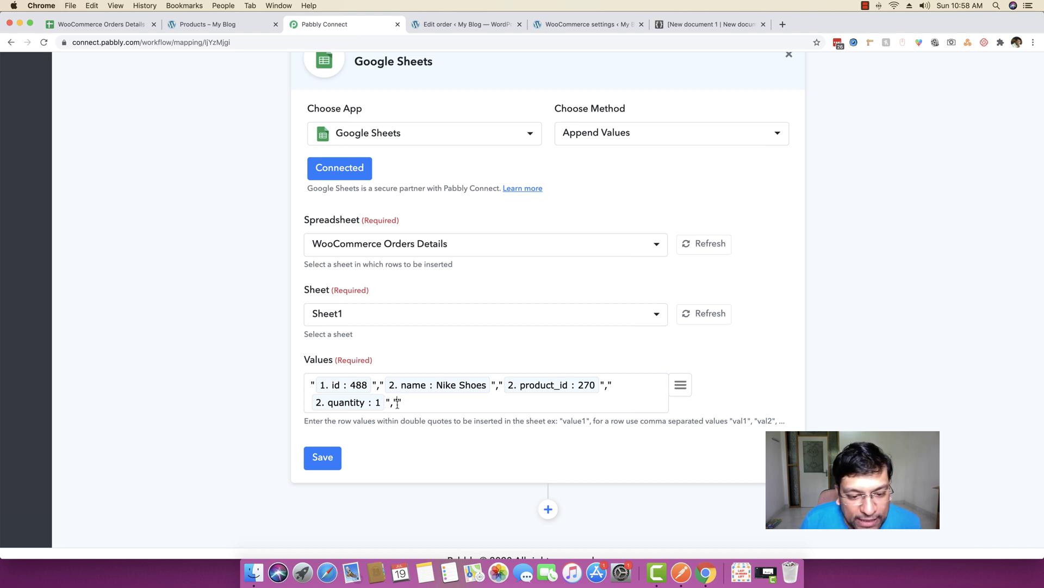
pyautogui.click(679, 389)
pyautogui.scroll(-15, 626, 340)
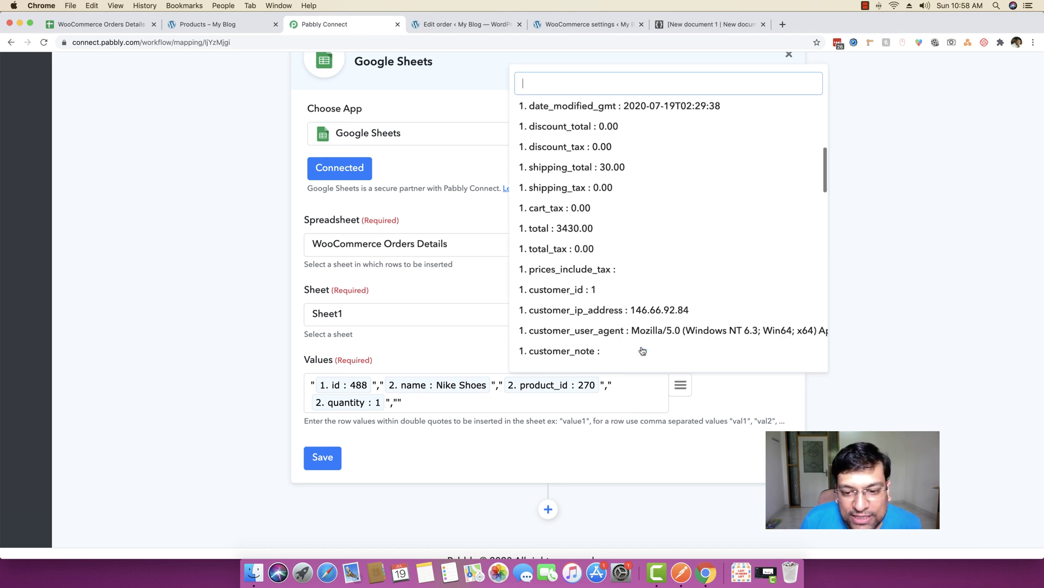
pyautogui.scroll(-2, 626, 340)
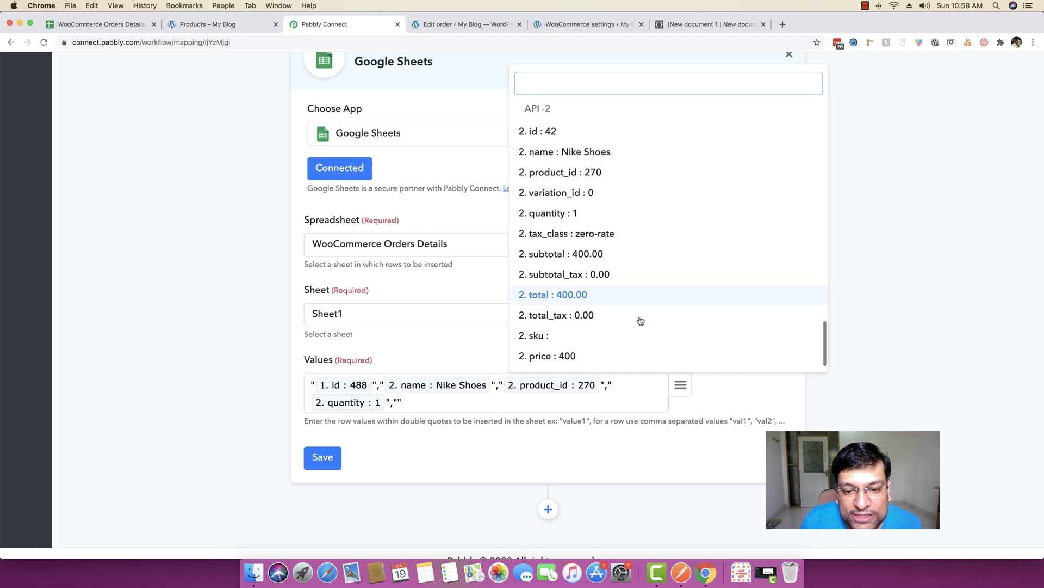
pyautogui.click(577, 357)
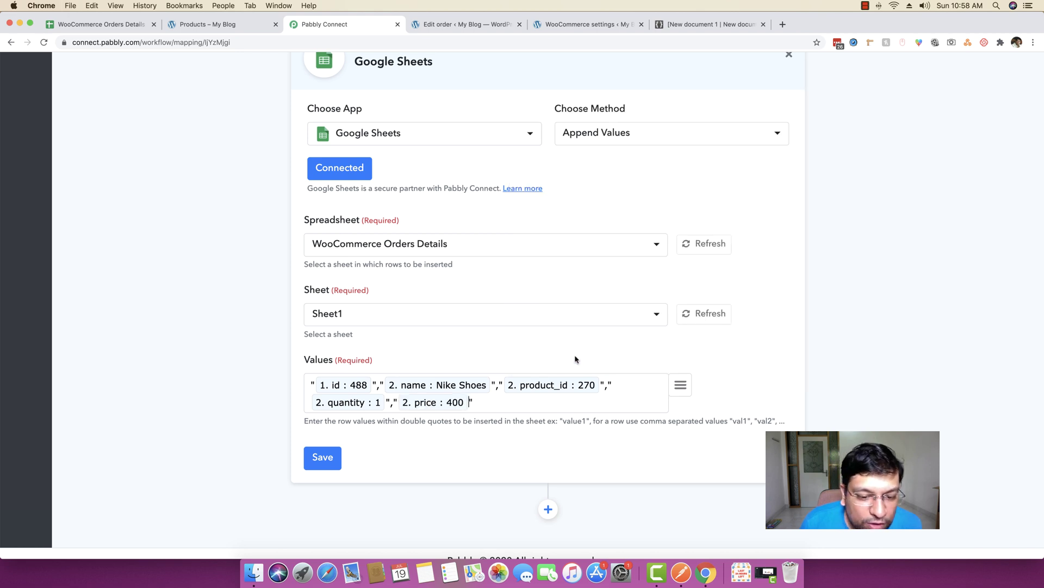
# - Save the Google Sheets action, send a test row, and view the WooCommerce Orders Details sheet
pyautogui.click(321, 460)
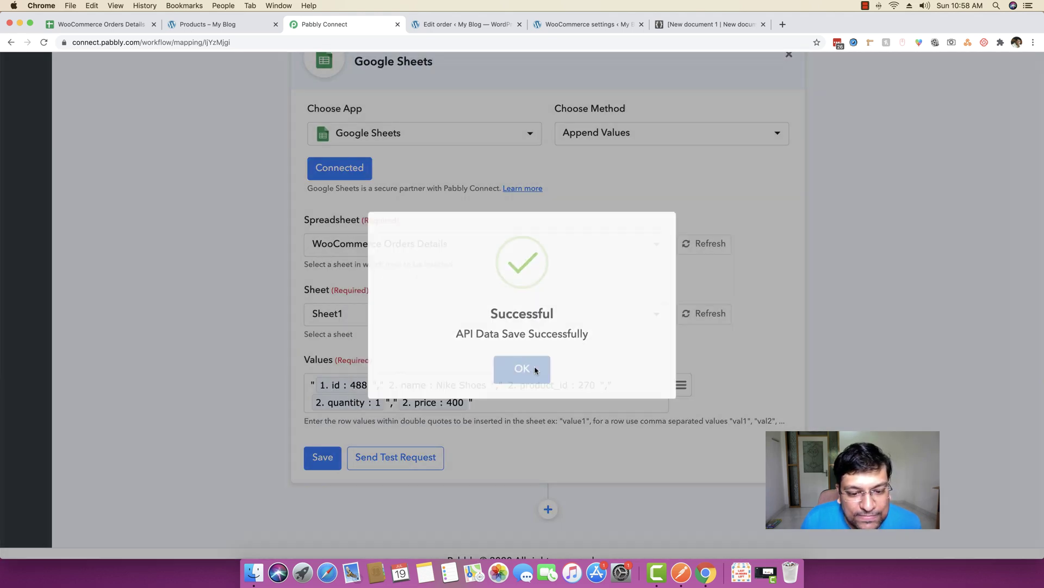
pyautogui.click(532, 370)
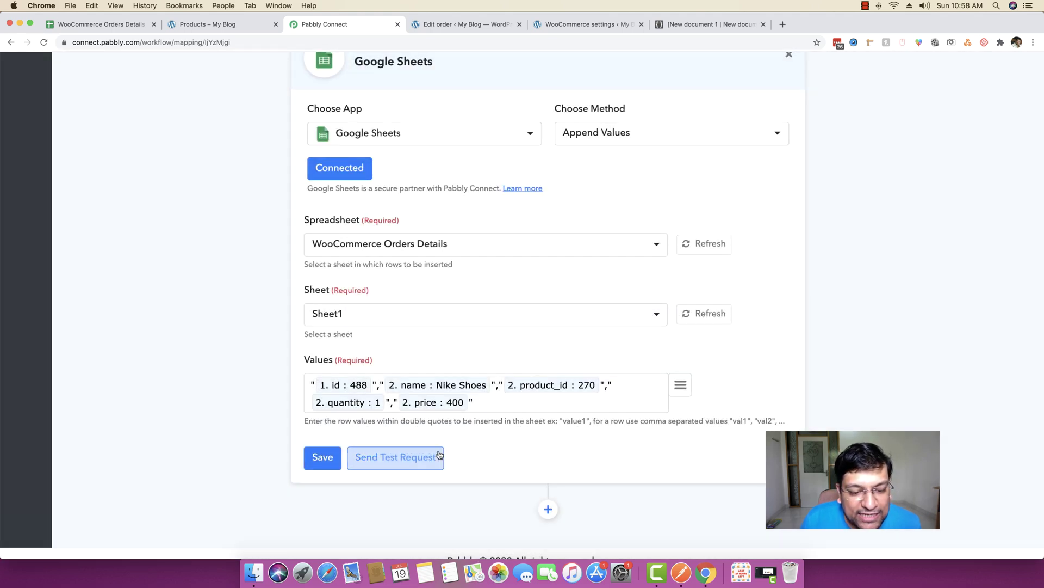
pyautogui.click(416, 460)
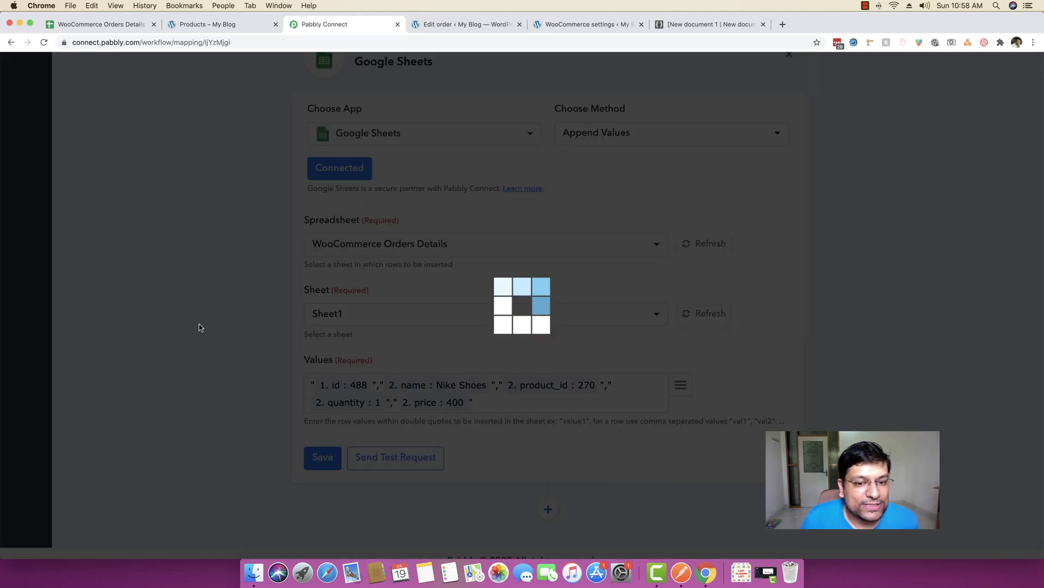
pyautogui.click(521, 371)
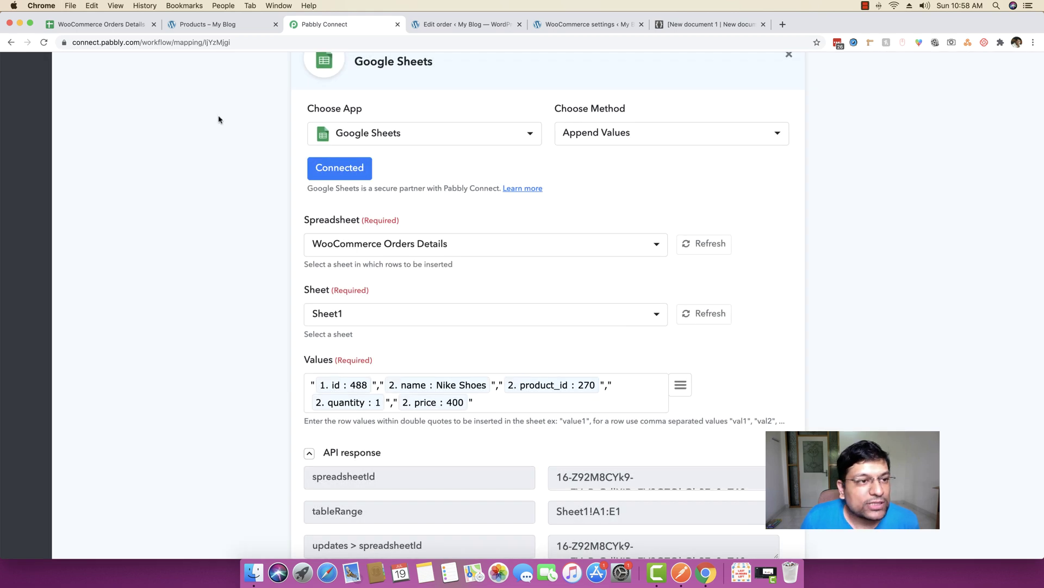
pyautogui.click(103, 25)
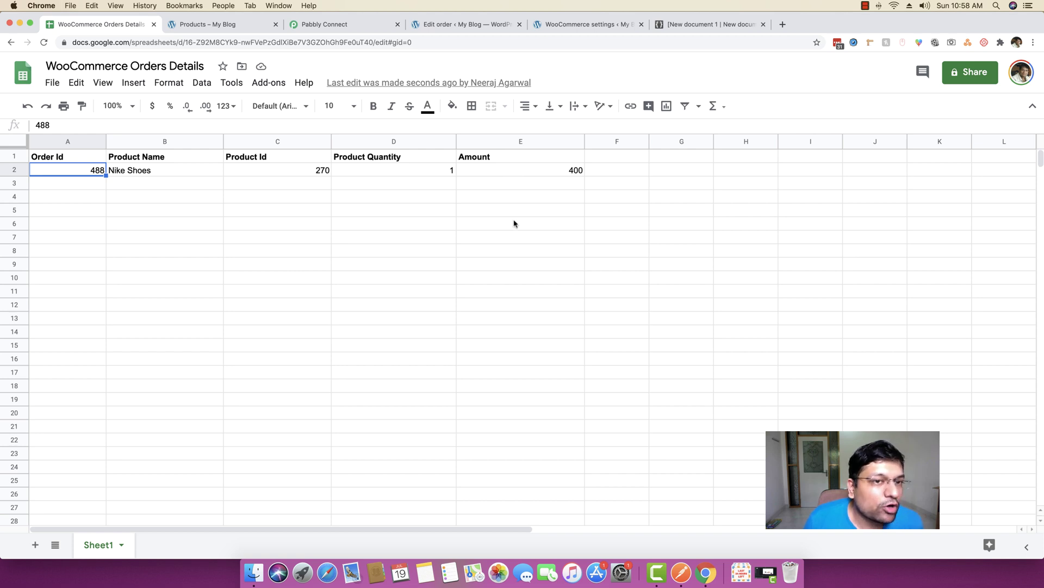
# - Verify row 2 reads 488, Nike Shoes, 270, 1, 400, then re-save the Google Sheets step
pyautogui.click(576, 186)
pyautogui.click(575, 170)
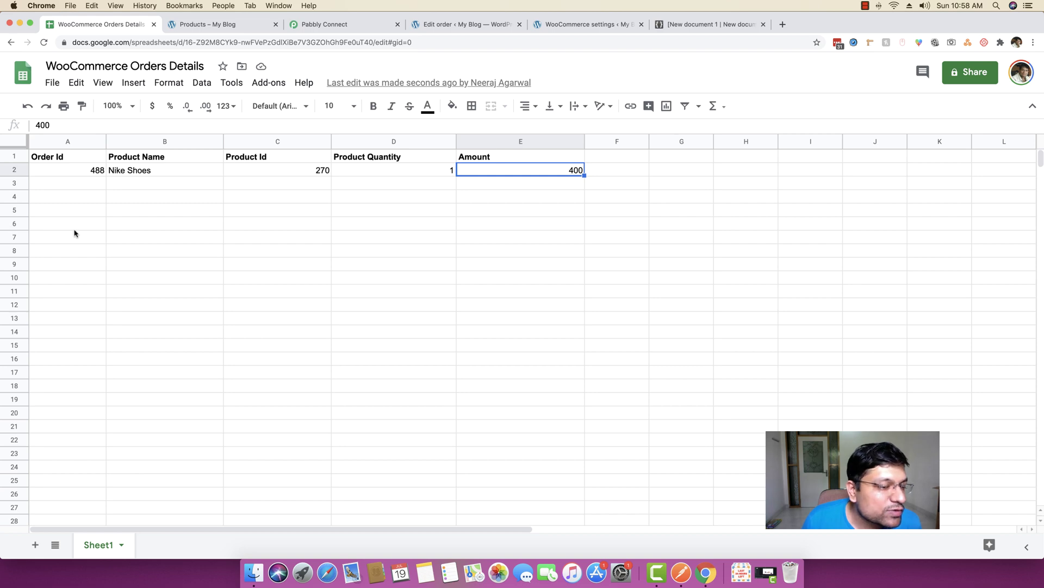
pyautogui.click(332, 27)
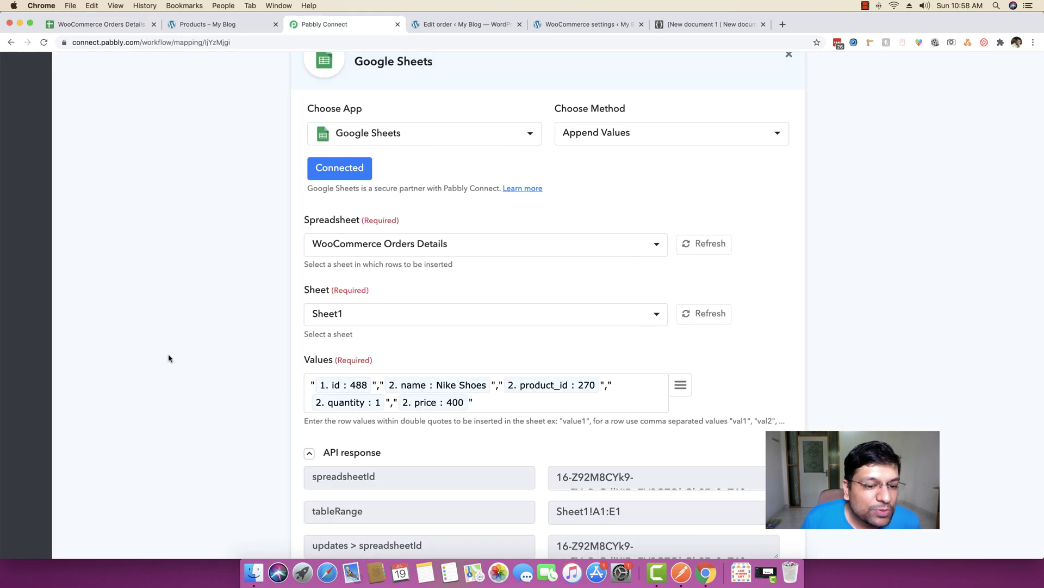
pyautogui.scroll(-5, 191, 350)
pyautogui.click(309, 224)
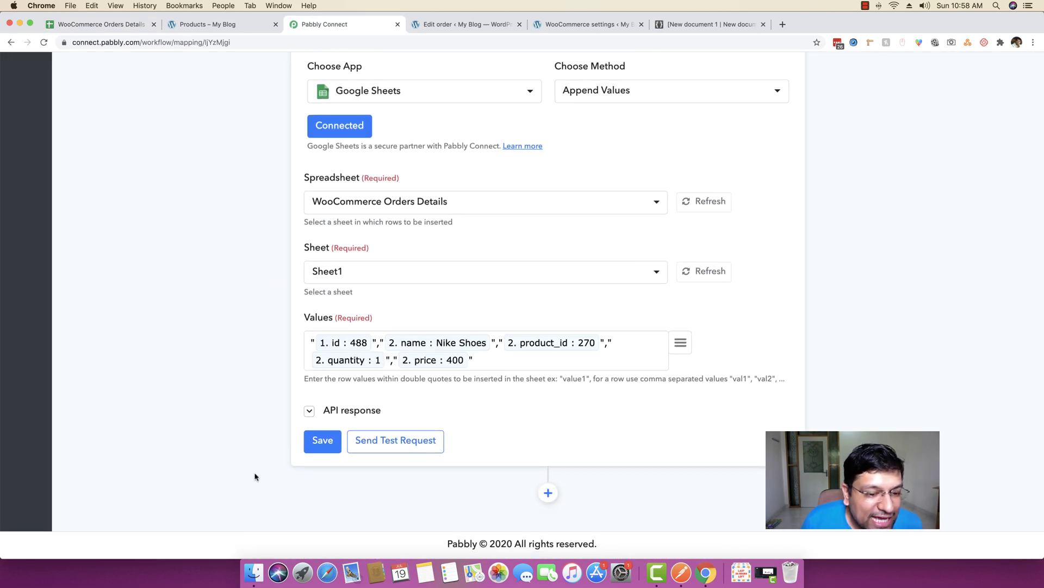
pyautogui.click(319, 443)
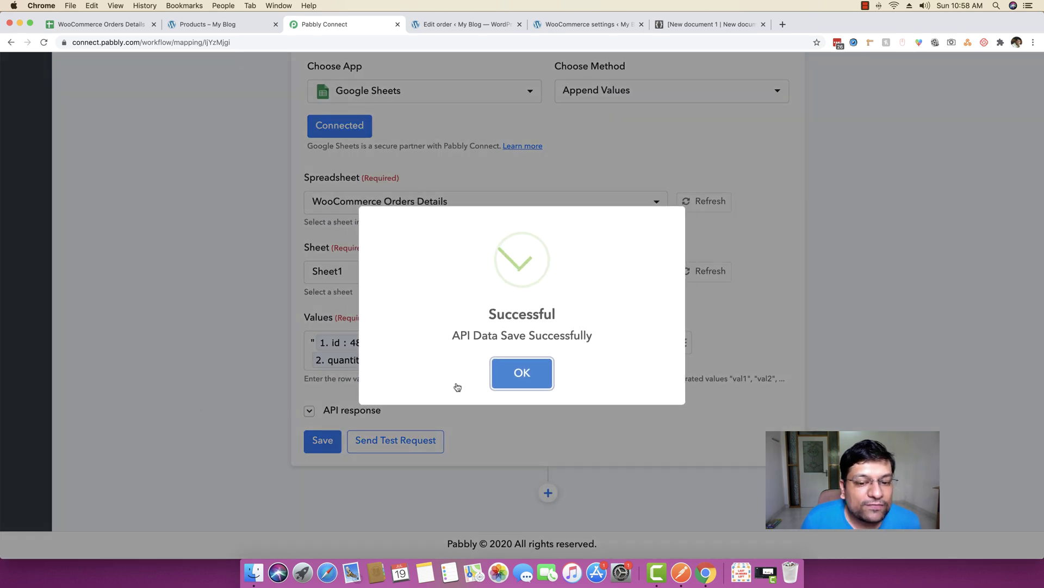
# - Collapse the Iterator step and review the WooCommerce trigger step's settings
pyautogui.scroll(12, 226, 334)
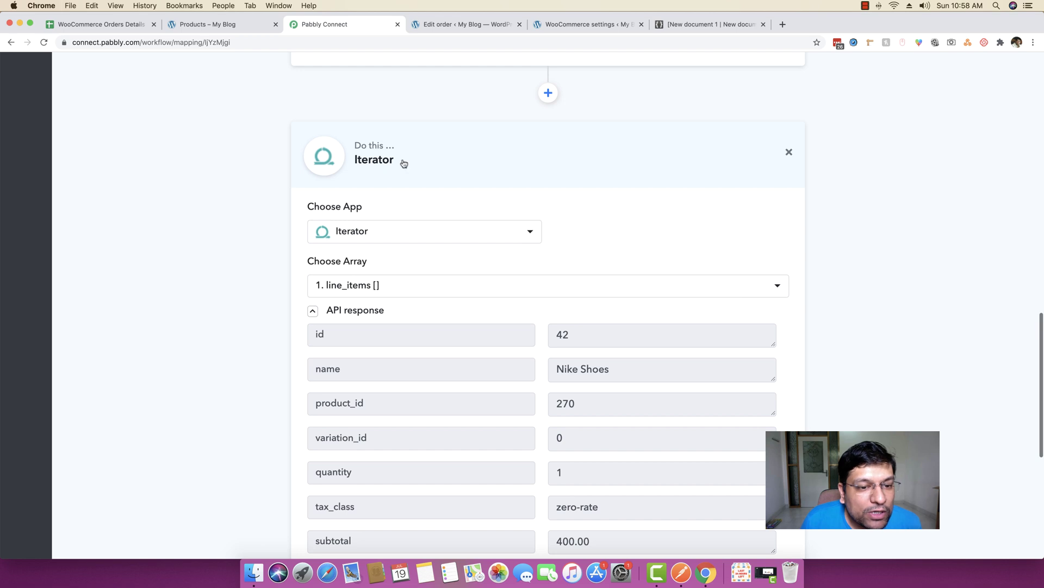
pyautogui.click(401, 163)
pyautogui.scroll(3, 265, 243)
pyautogui.scroll(15, 264, 244)
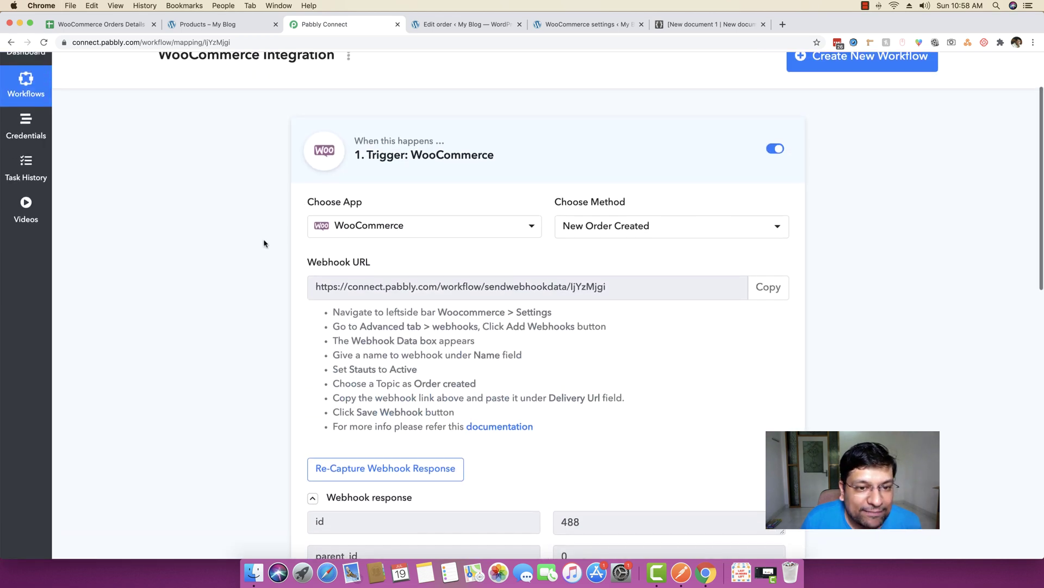
pyautogui.click(485, 146)
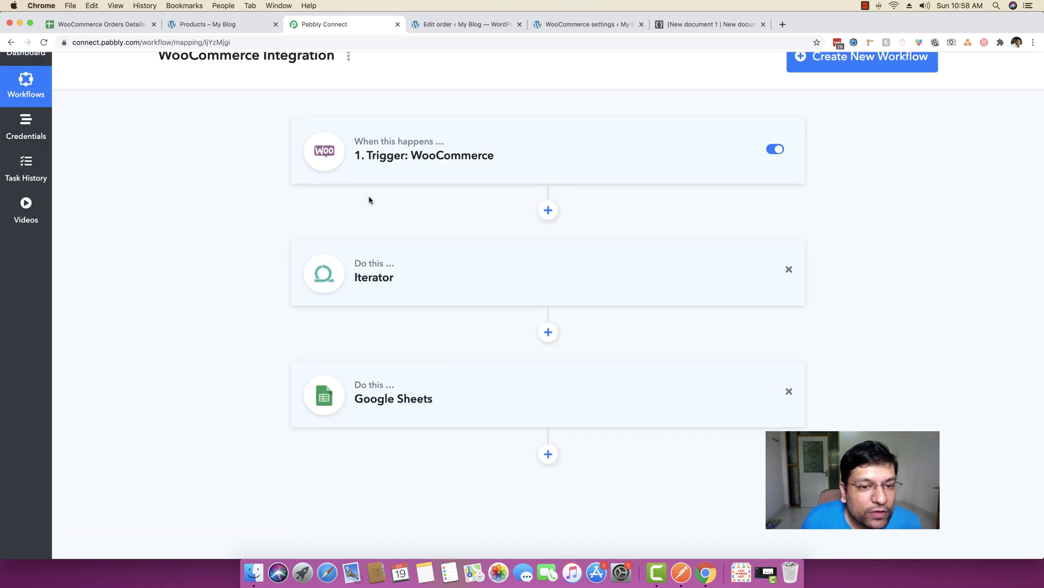
pyautogui.click(450, 148)
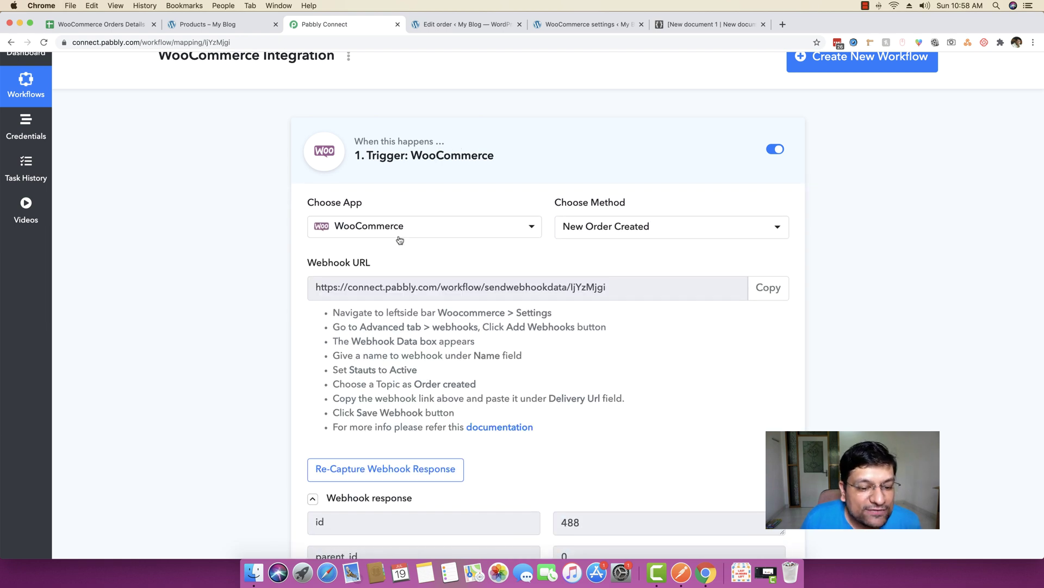
pyautogui.scroll(-3, 399, 238)
pyautogui.scroll(3, 399, 237)
pyautogui.click(419, 131)
# - Review the Iterator and Google Sheets steps, then go to order 488's edit page
pyautogui.click(410, 260)
pyautogui.scroll(-2, 356, 294)
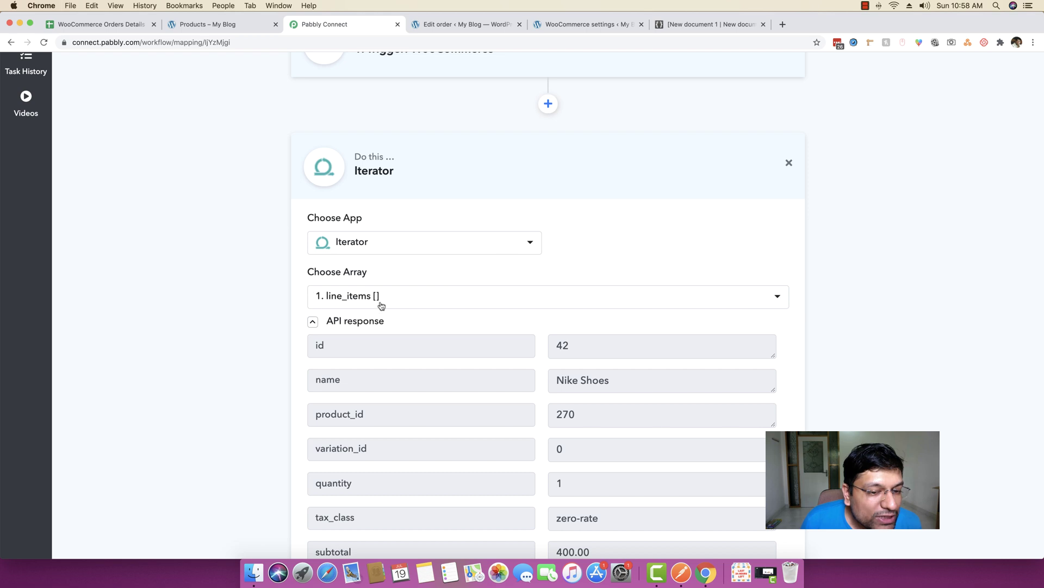
pyautogui.scroll(-1, 374, 308)
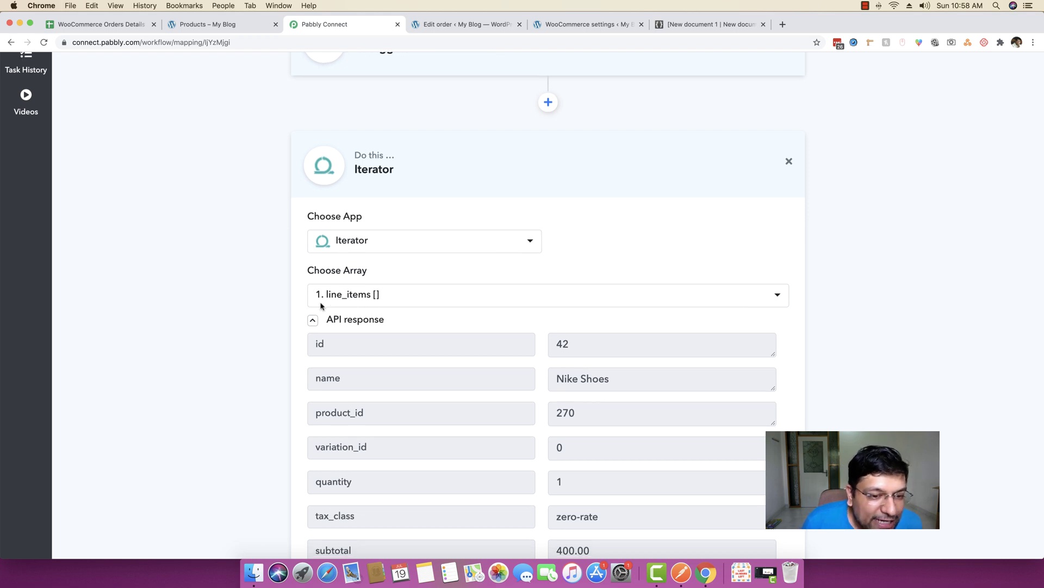
pyautogui.click(428, 173)
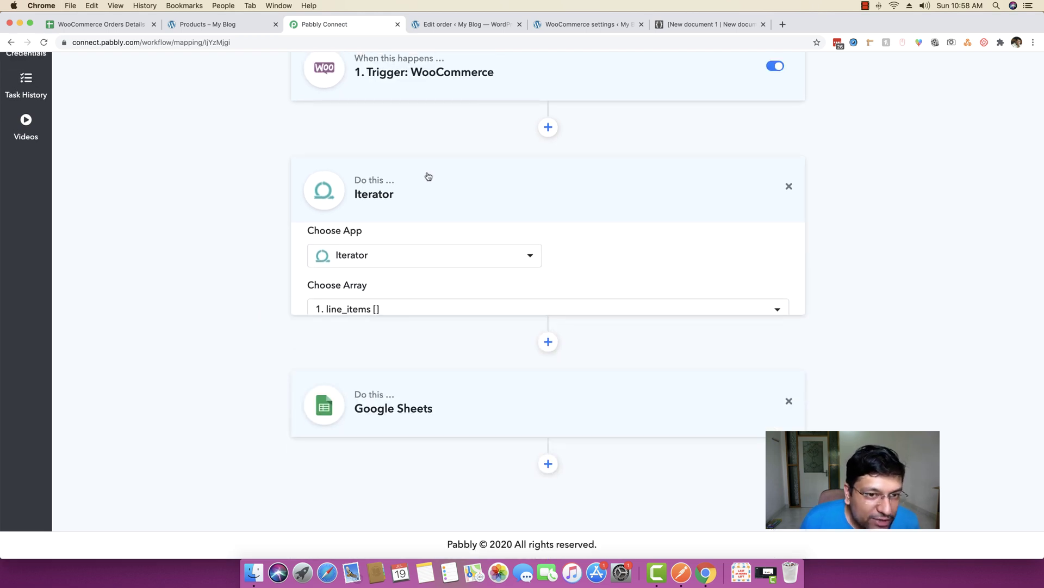
pyautogui.click(385, 302)
pyautogui.scroll(-1, 381, 315)
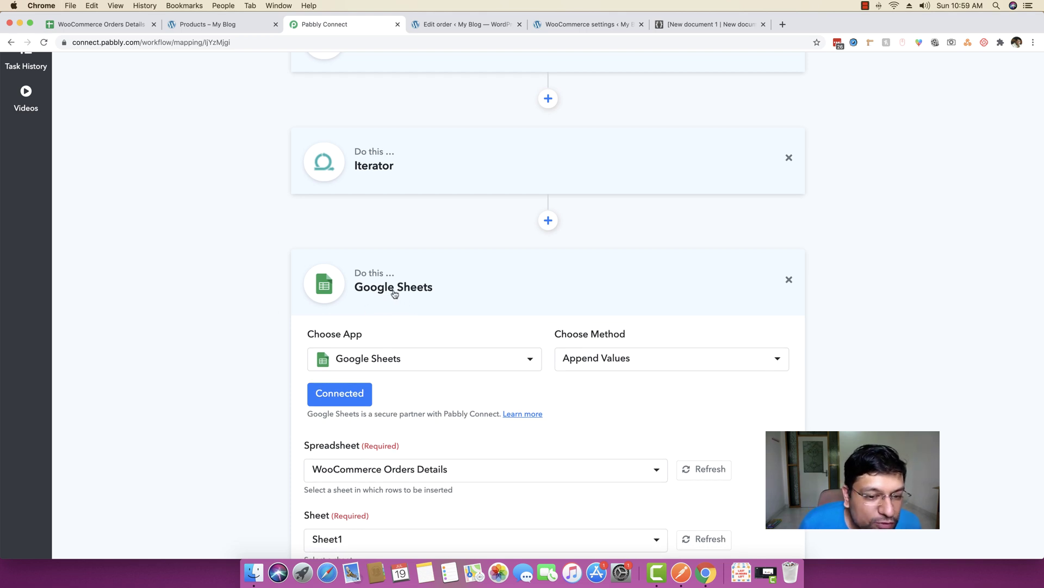
pyautogui.scroll(1, 457, 294)
pyautogui.click(466, 297)
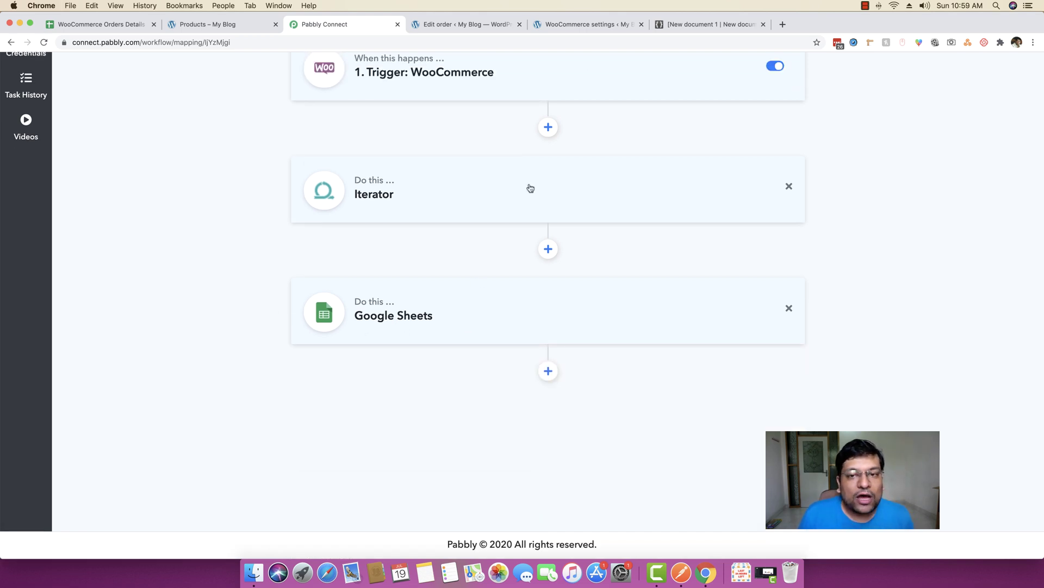
pyautogui.click(478, 25)
# - Load the store's public home page in a new tab by removing wp-admin/index.php from the URL
pyautogui.click(582, 25)
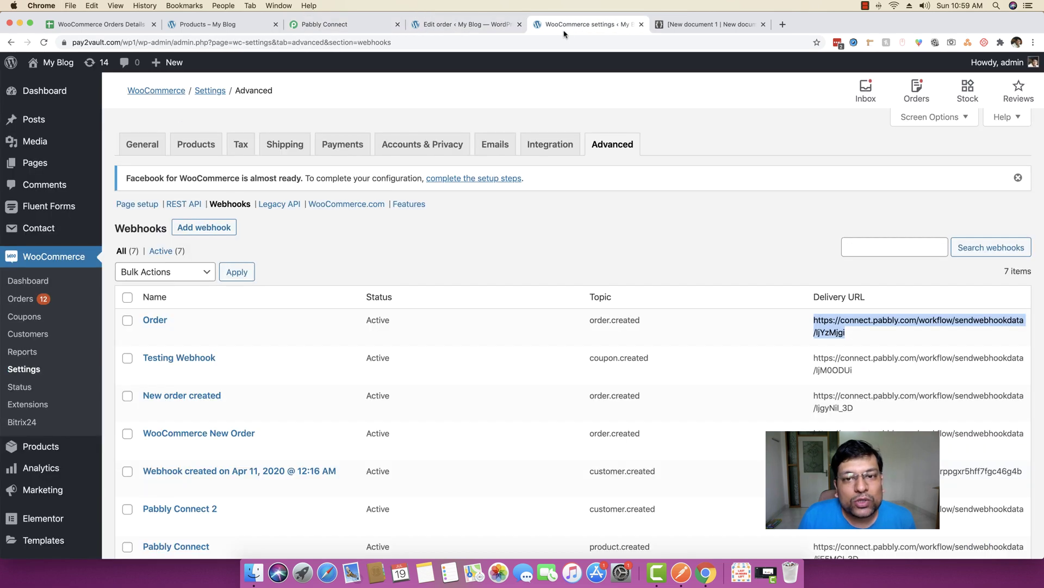
pyautogui.moveTo(34, 123)
pyautogui.rightClick(45, 91)
pyautogui.click(73, 96)
pyautogui.click(669, 25)
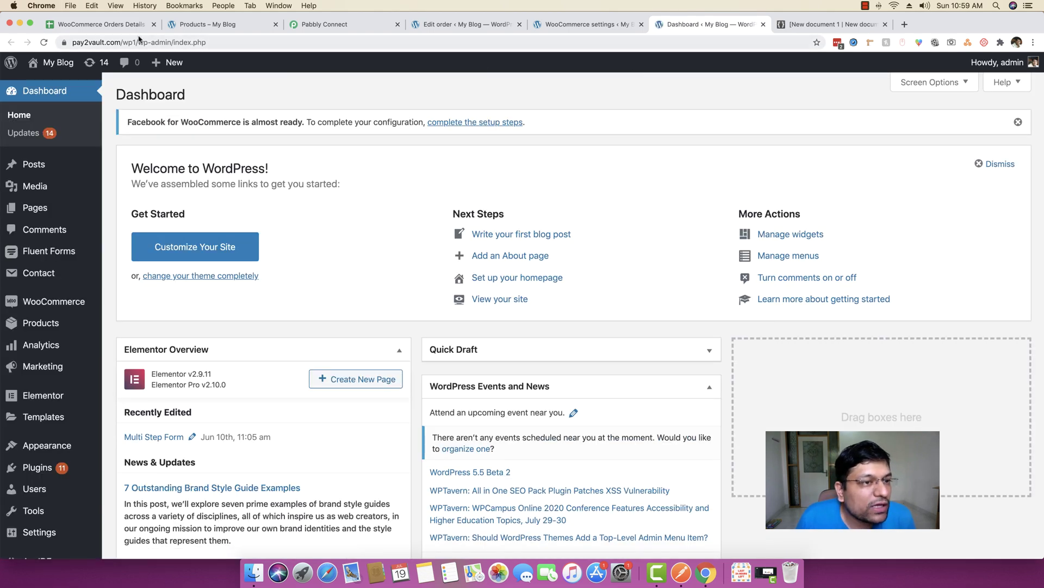
pyautogui.moveTo(134, 43); pyautogui.dragTo(245, 42)
pyautogui.press('BackSpace')
pyautogui.press('Return')
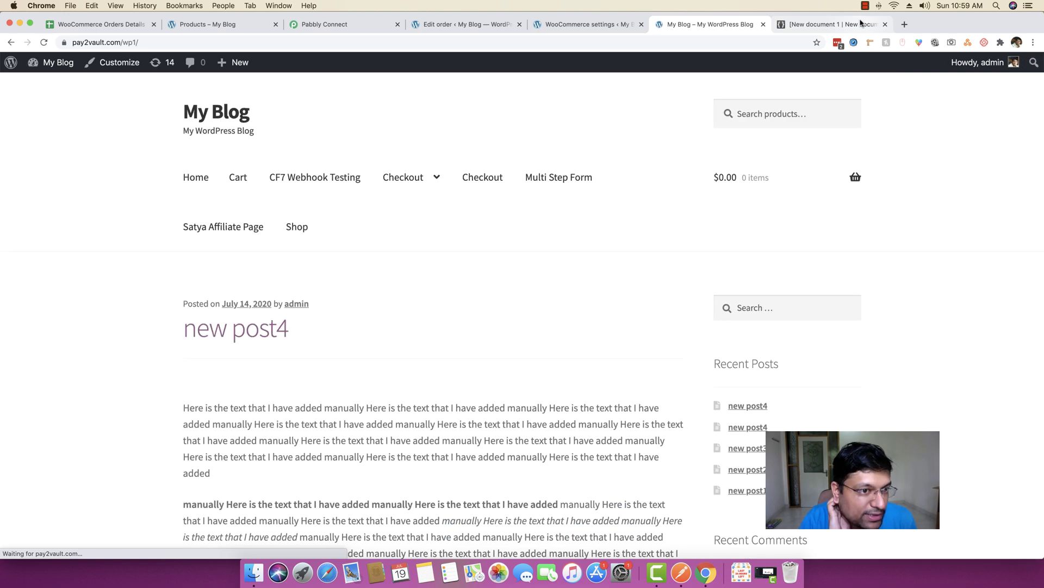
# - Sort the Shop page by popularity and add two New Product 8 to the cart
pyautogui.click(296, 231)
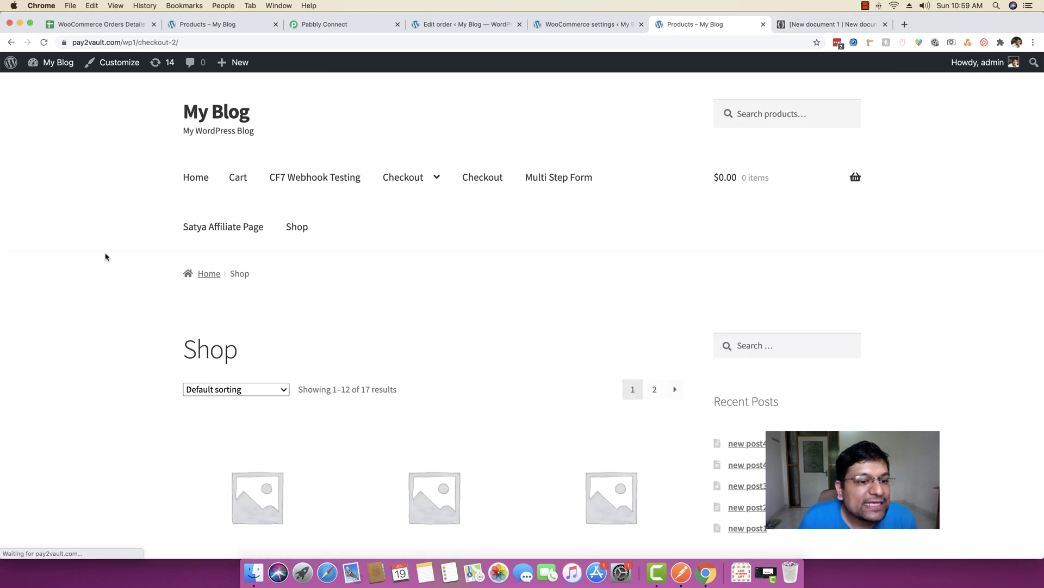
pyautogui.scroll(-4, 106, 256)
pyautogui.click(218, 197)
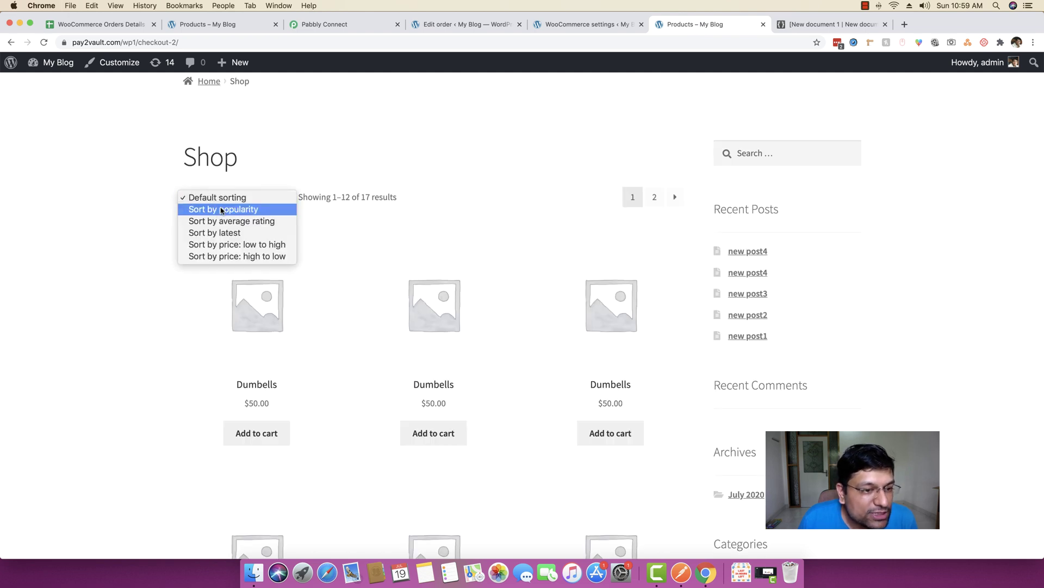
pyautogui.click(220, 209)
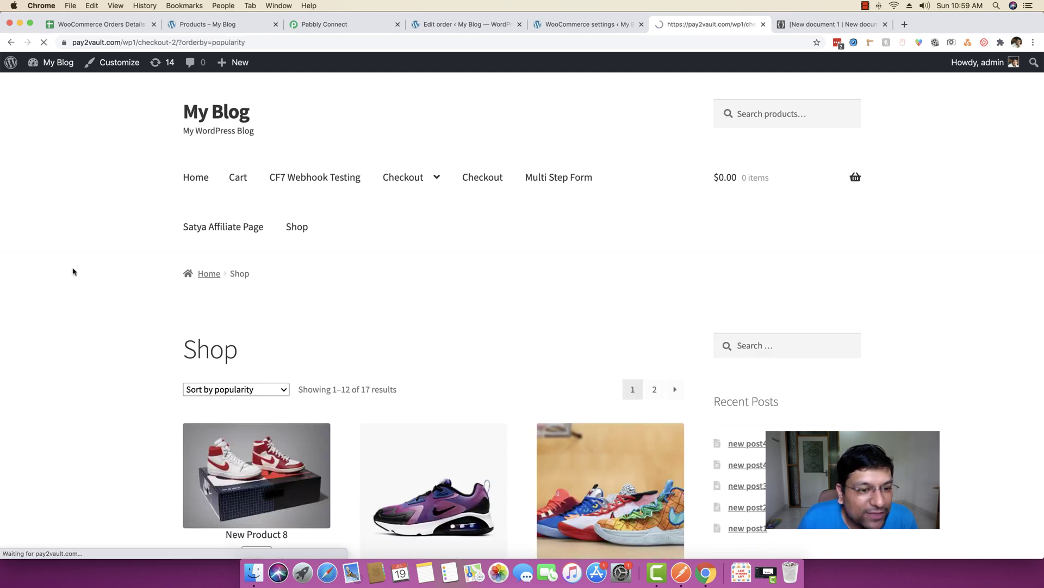
pyautogui.scroll(-4, 73, 271)
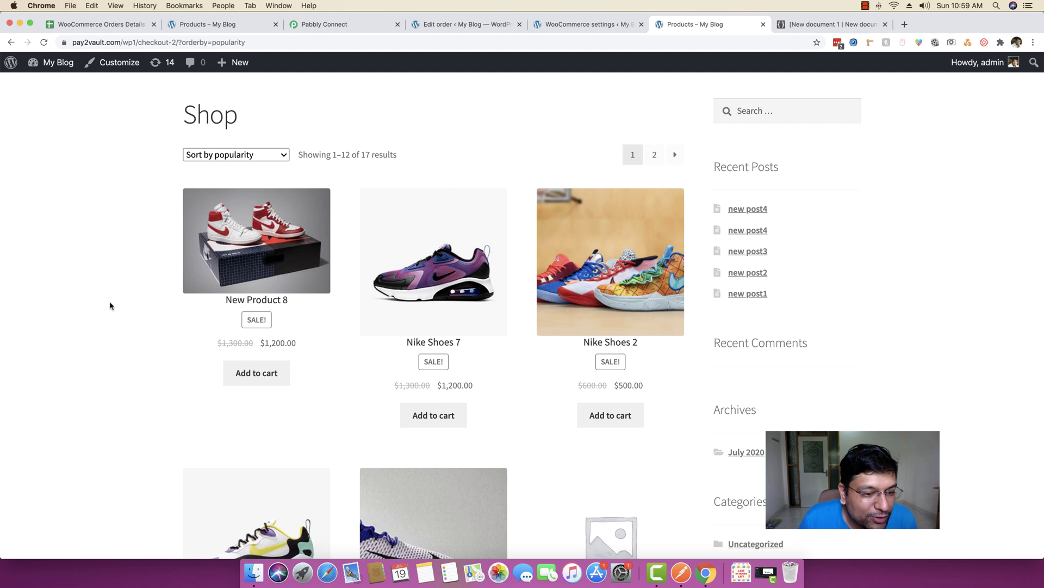
pyautogui.scroll(-1, 131, 332)
pyautogui.click(259, 346)
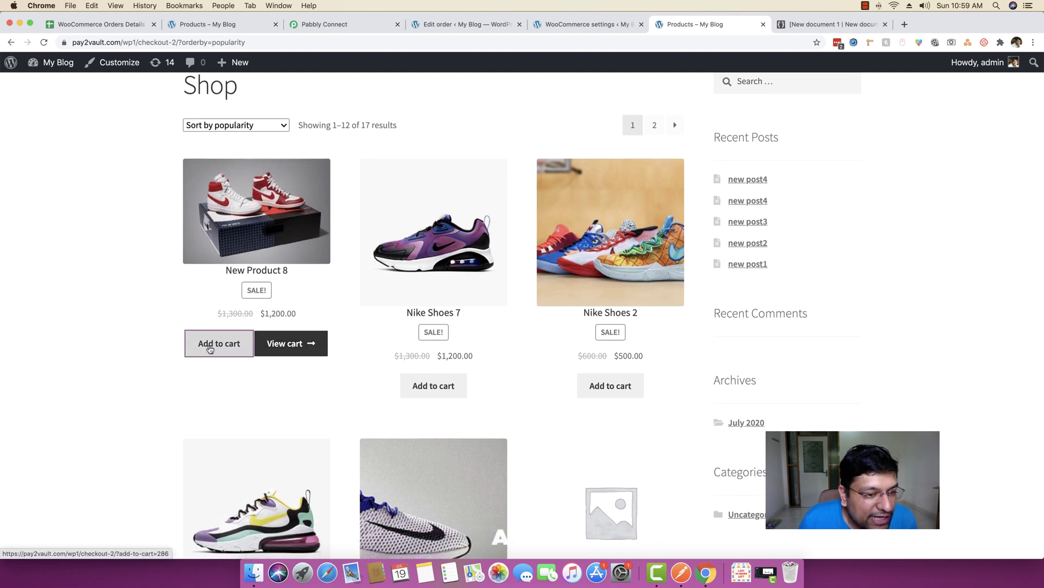
pyautogui.click(212, 346)
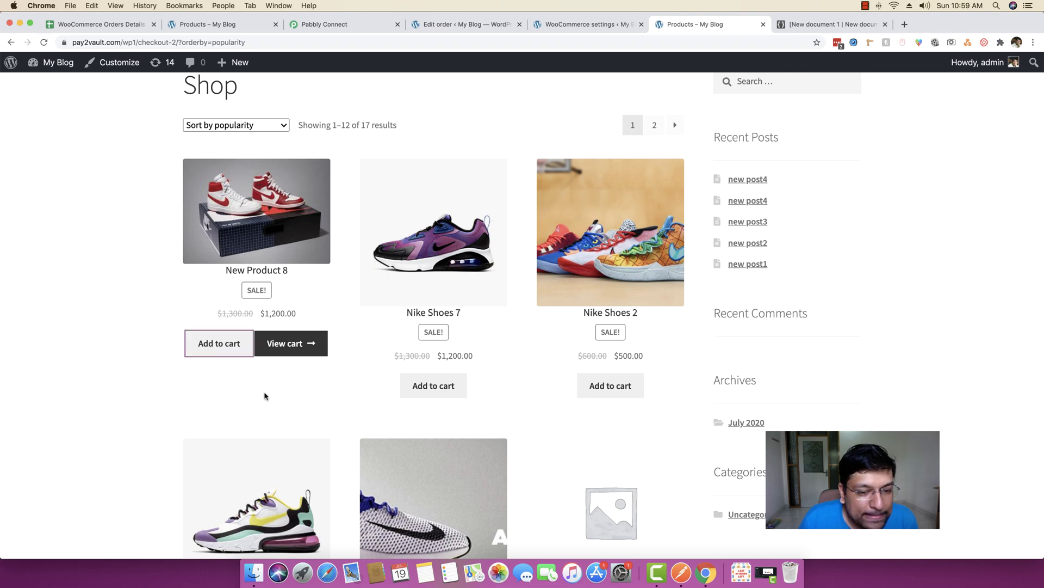
# - Add Nike Shoes 7, Nike Shoes 3 and two Nike Shoes 2, then view the cart
pyautogui.click(430, 388)
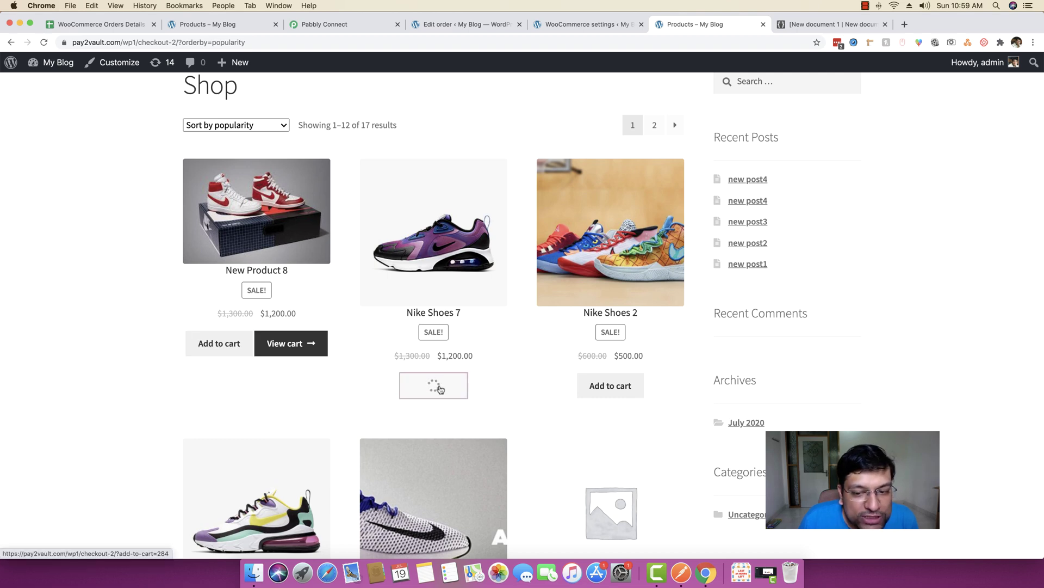
pyautogui.scroll(-3, 544, 400)
pyautogui.scroll(-3, 414, 446)
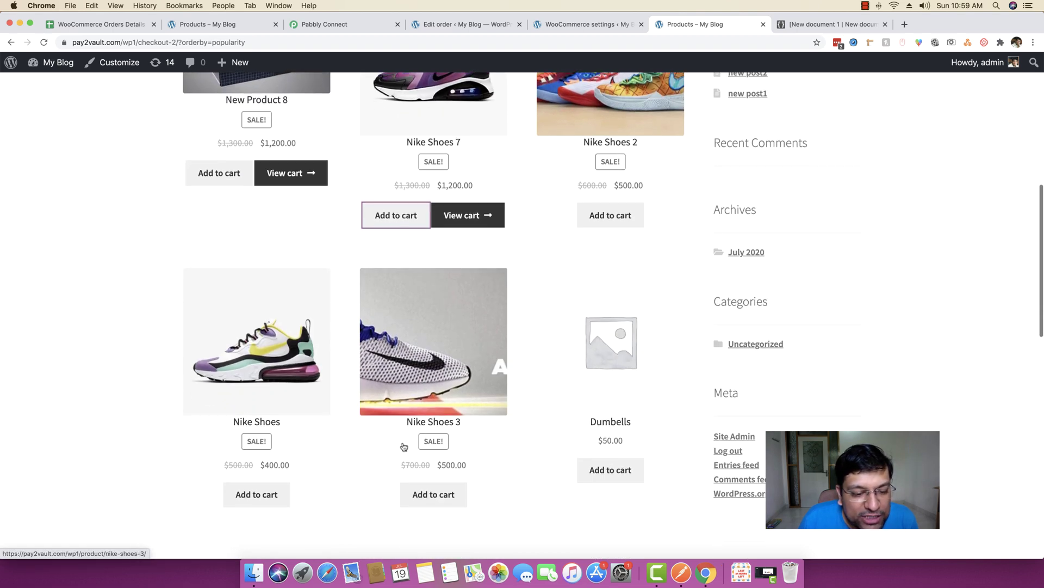
pyautogui.click(429, 493)
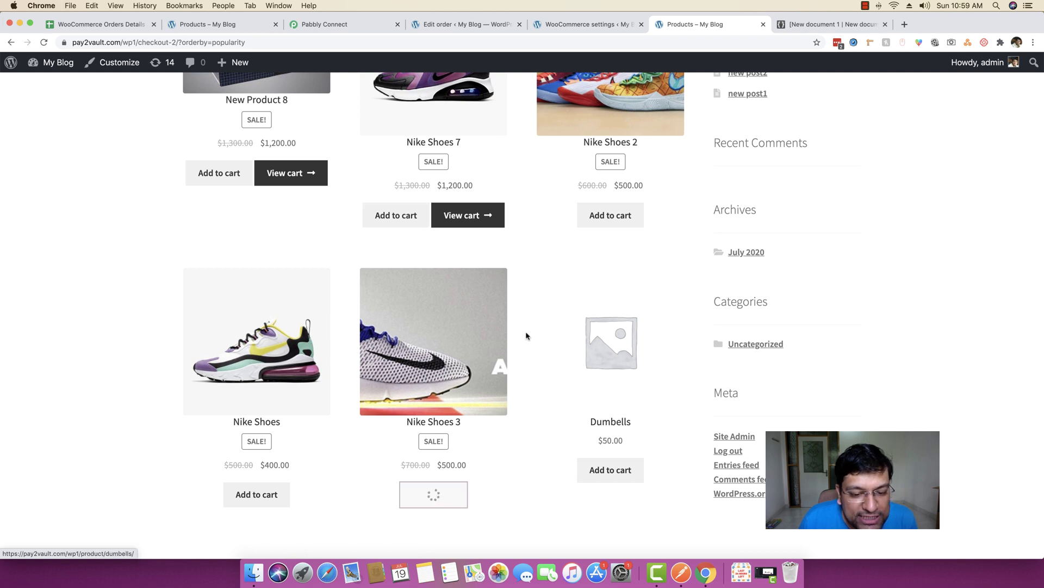
pyautogui.scroll(2, 526, 336)
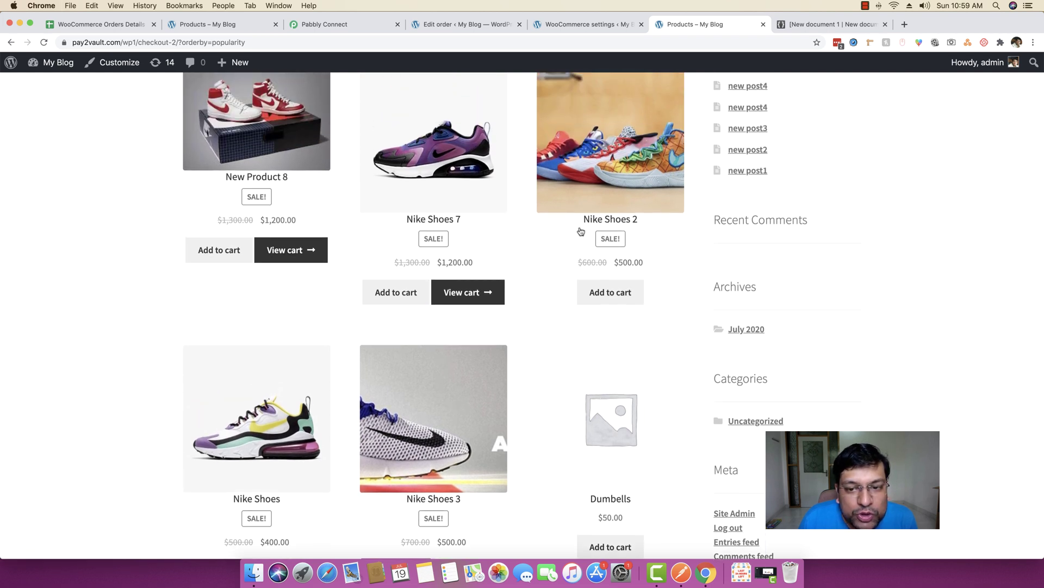
pyautogui.click(608, 292)
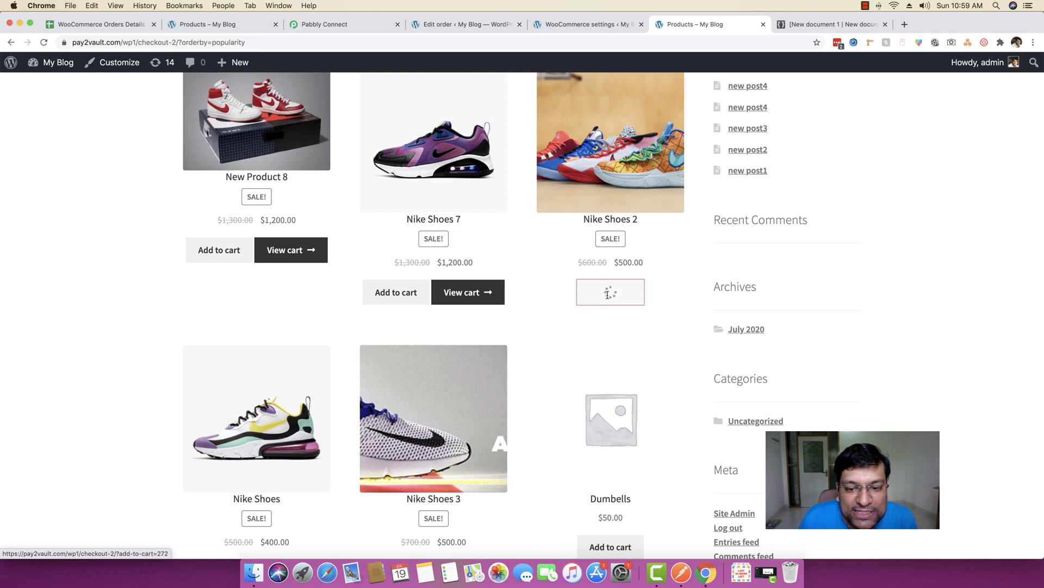
pyautogui.click(571, 294)
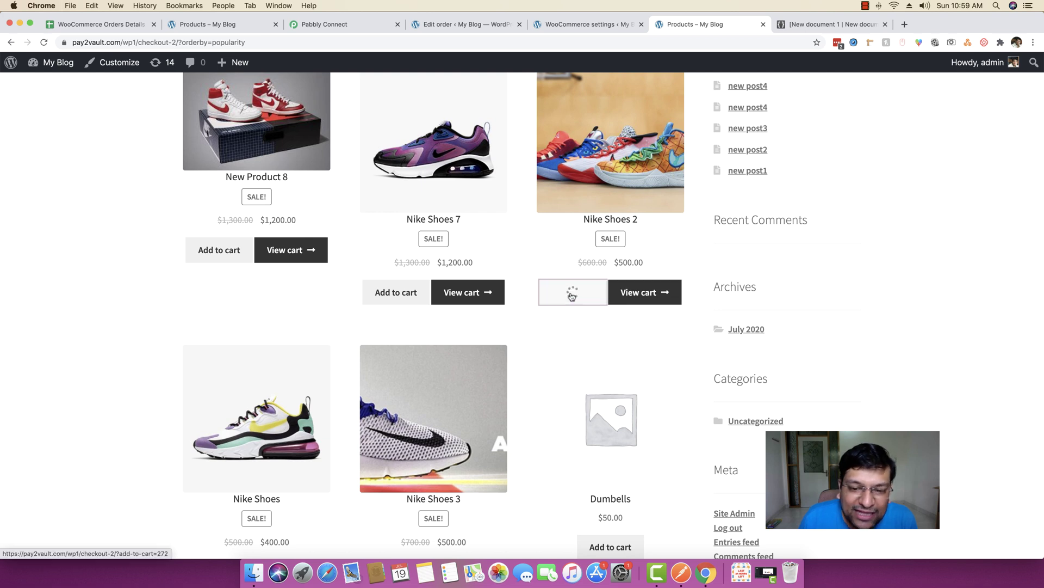
pyautogui.click(639, 294)
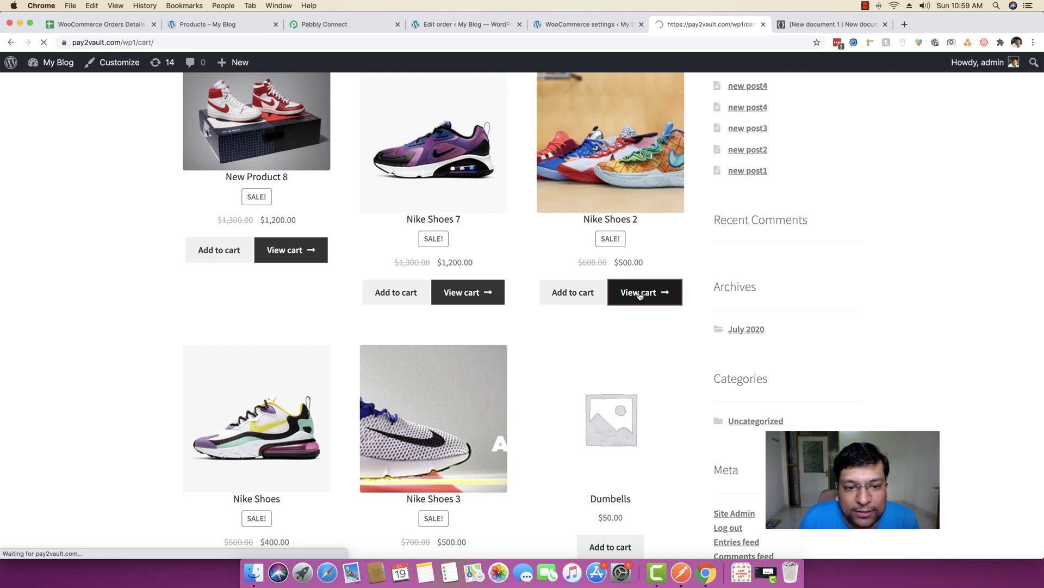
# - Review the $5,130.00 cart and proceed to checkout
pyautogui.scroll(-3, 99, 321)
pyautogui.scroll(-2, 99, 321)
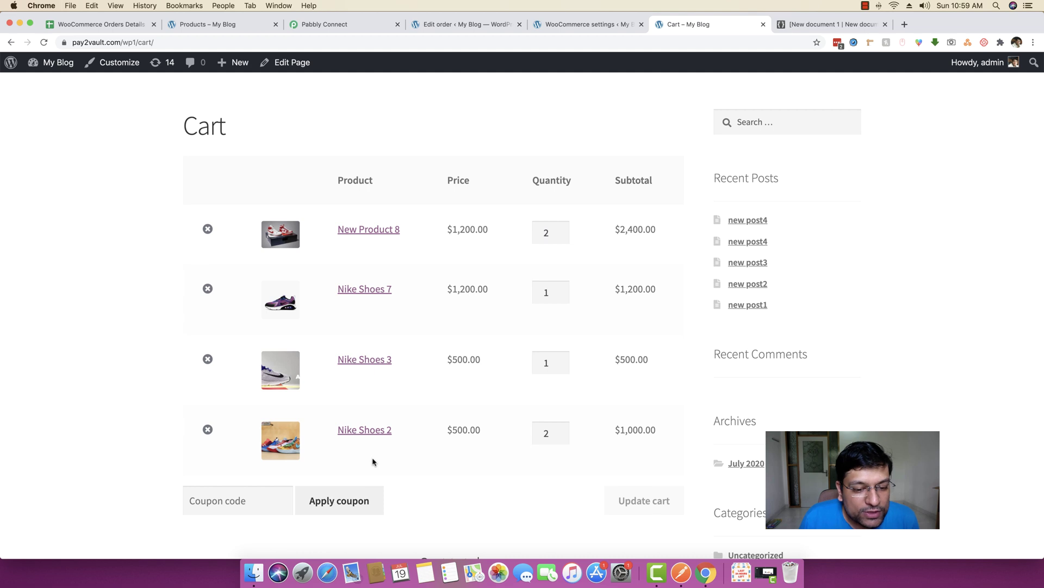
pyautogui.scroll(-4, 514, 445)
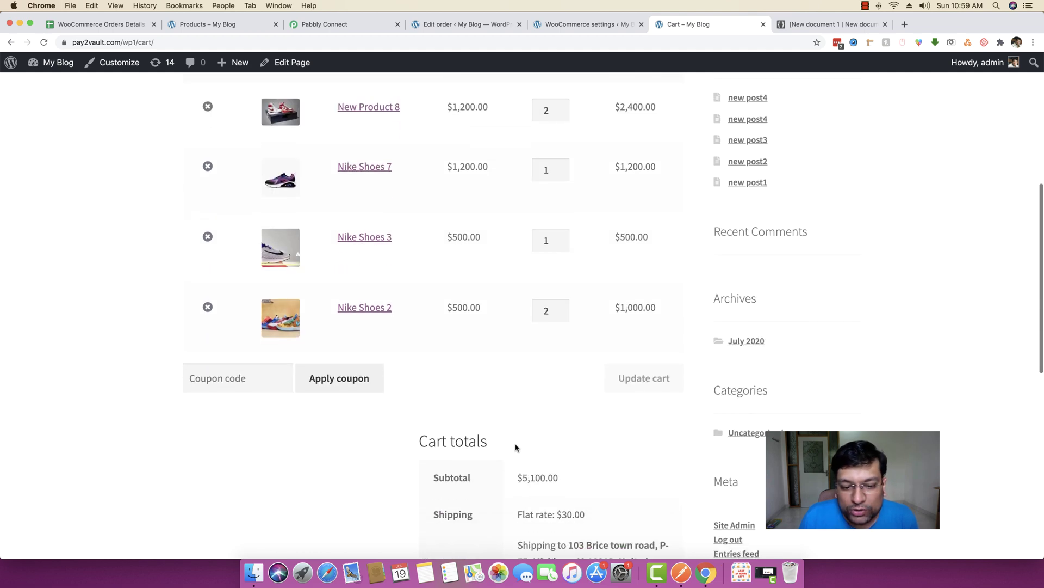
pyautogui.scroll(-6, 577, 404)
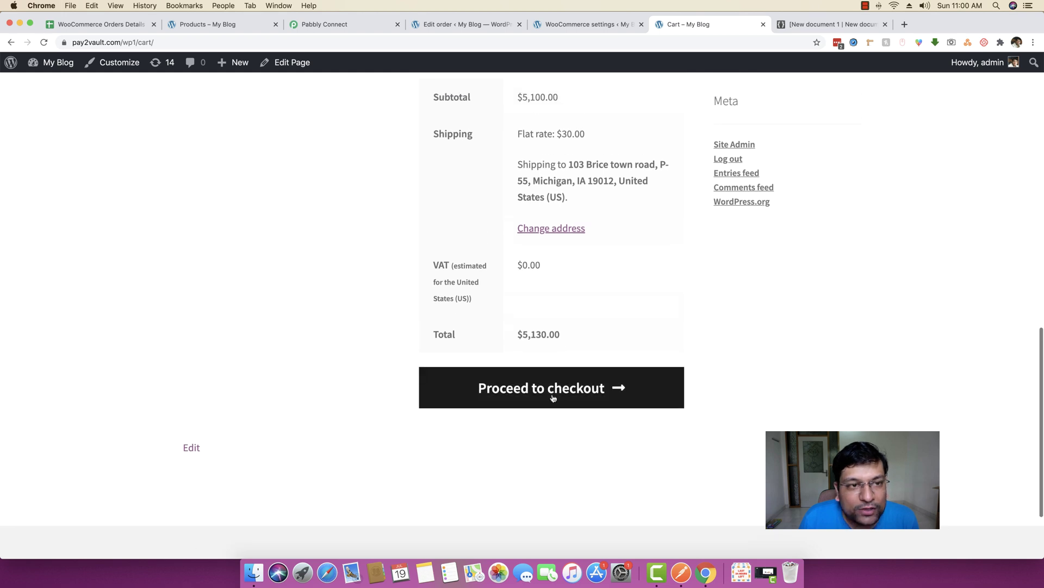
pyautogui.click(536, 392)
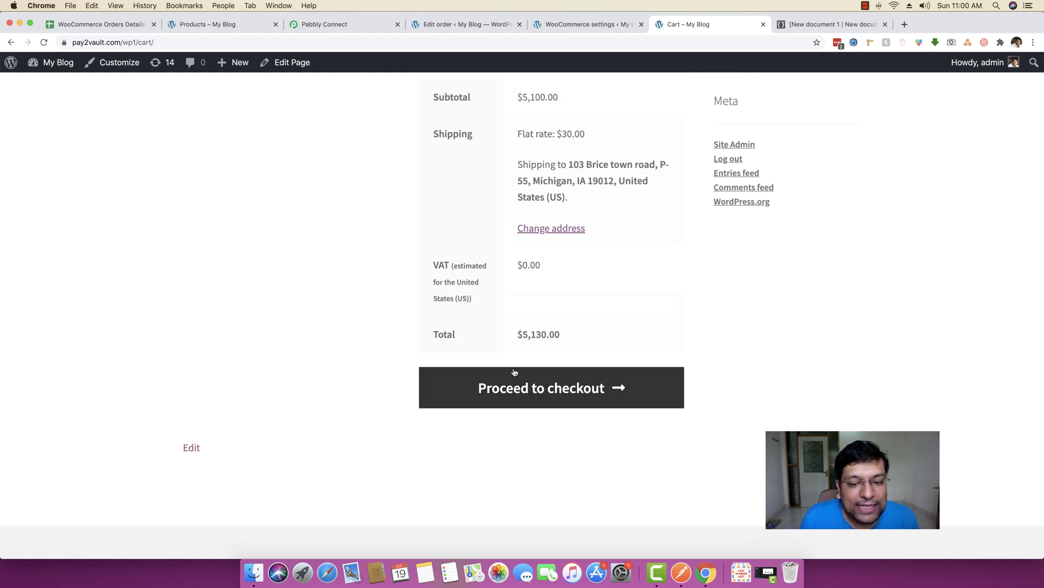
pyautogui.click(529, 389)
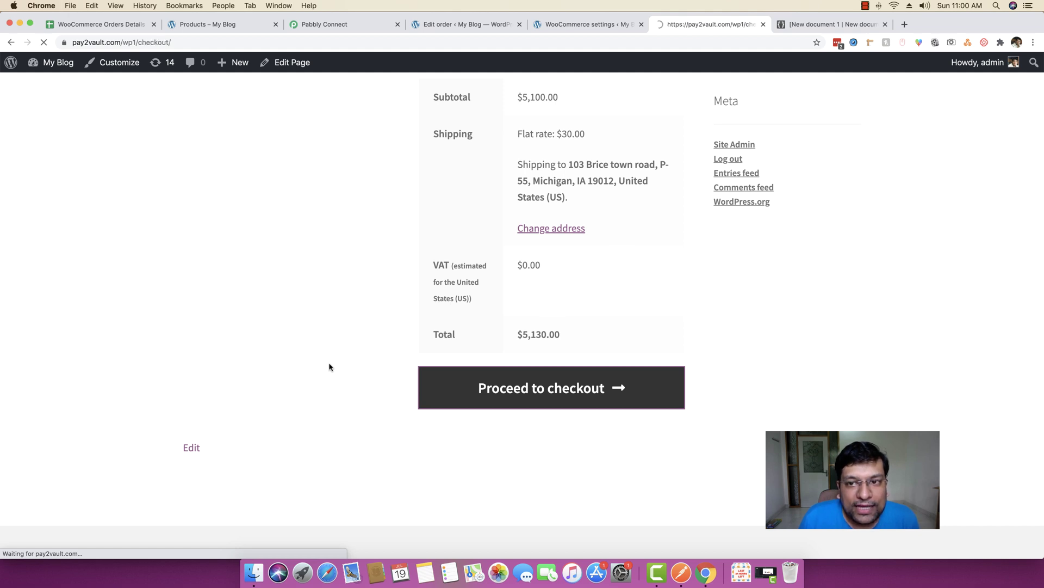
# - Place the order using Cash on delivery
pyautogui.scroll(-3, 307, 367)
pyautogui.scroll(-8, 307, 367)
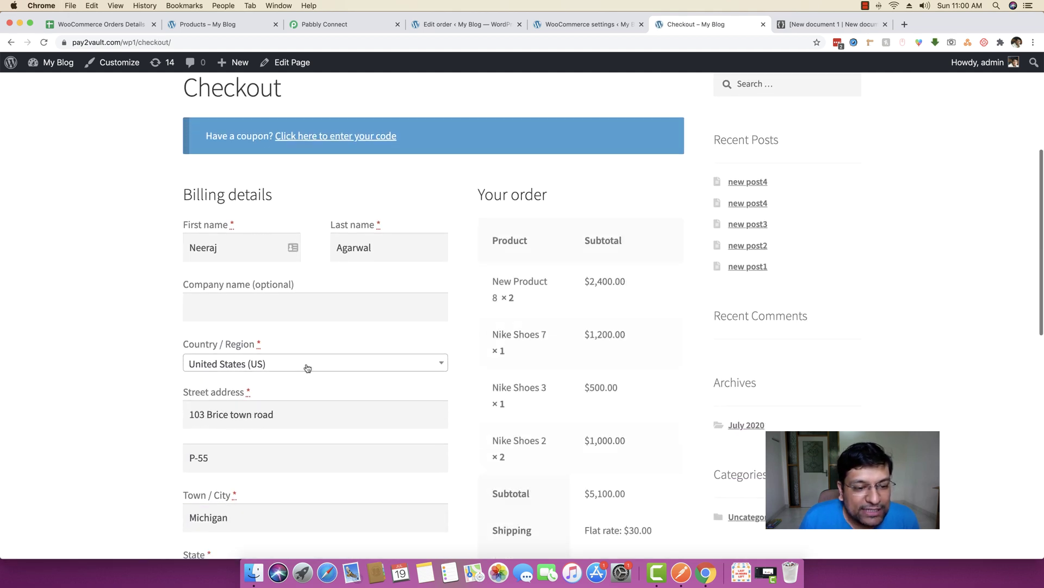
pyautogui.scroll(-2, 306, 364)
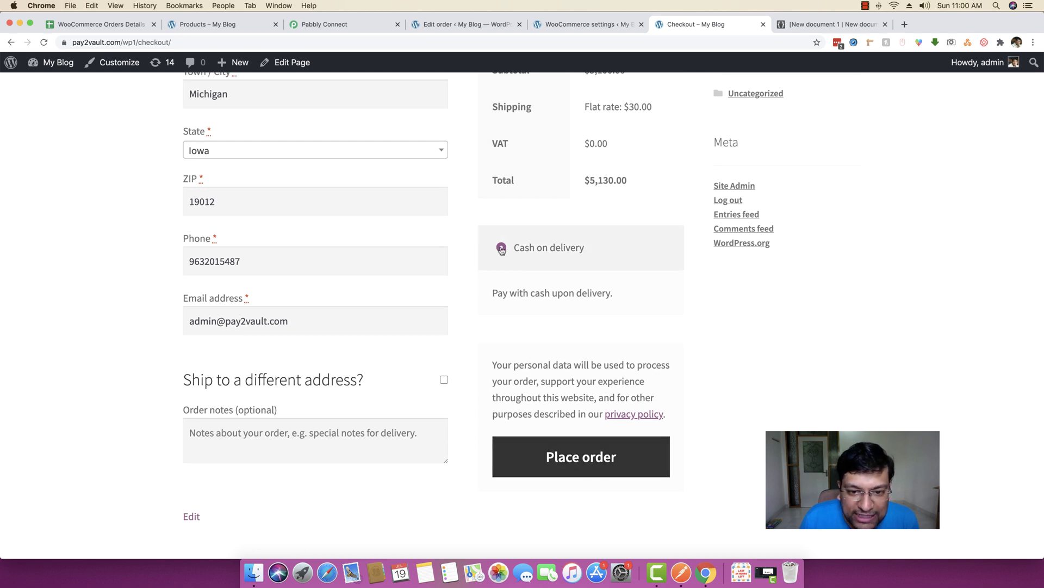
pyautogui.click(584, 464)
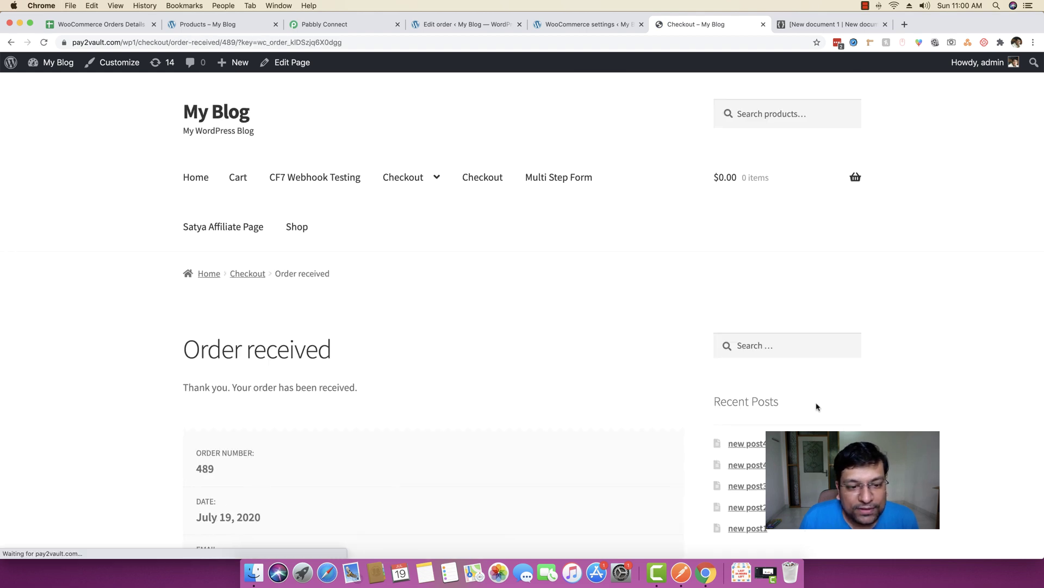
# - Highlight order 489's number, $5,130.00 total and cash-on-delivery payment method, then return to the top
pyautogui.scroll(-3, 381, 377)
pyautogui.moveTo(215, 354); pyautogui.dragTo(196, 353)
pyautogui.scroll(-2, 253, 363)
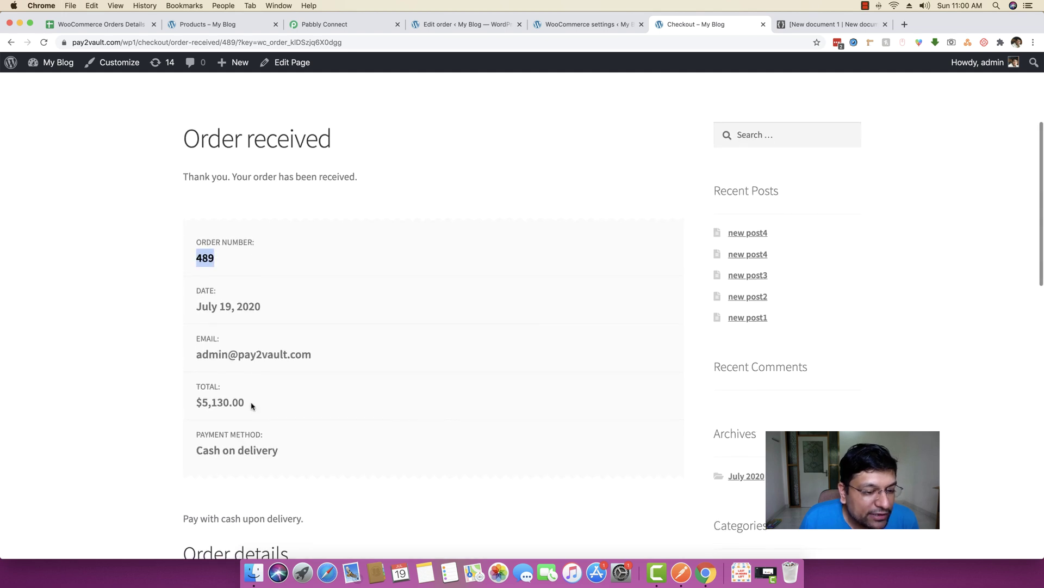
pyautogui.moveTo(254, 407); pyautogui.dragTo(194, 407)
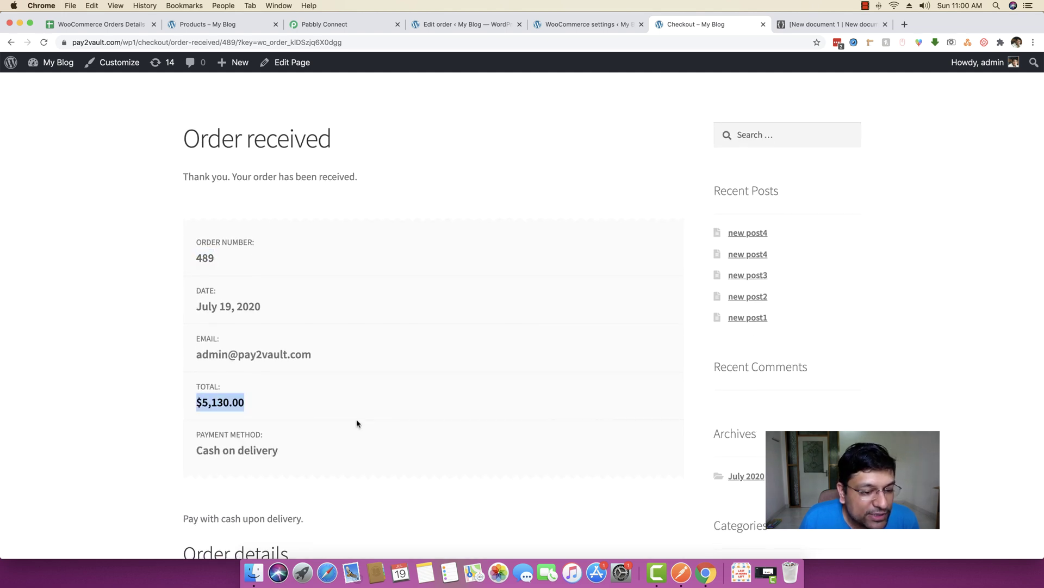
pyautogui.scroll(-2, 353, 419)
pyautogui.moveTo(284, 404); pyautogui.dragTo(197, 405)
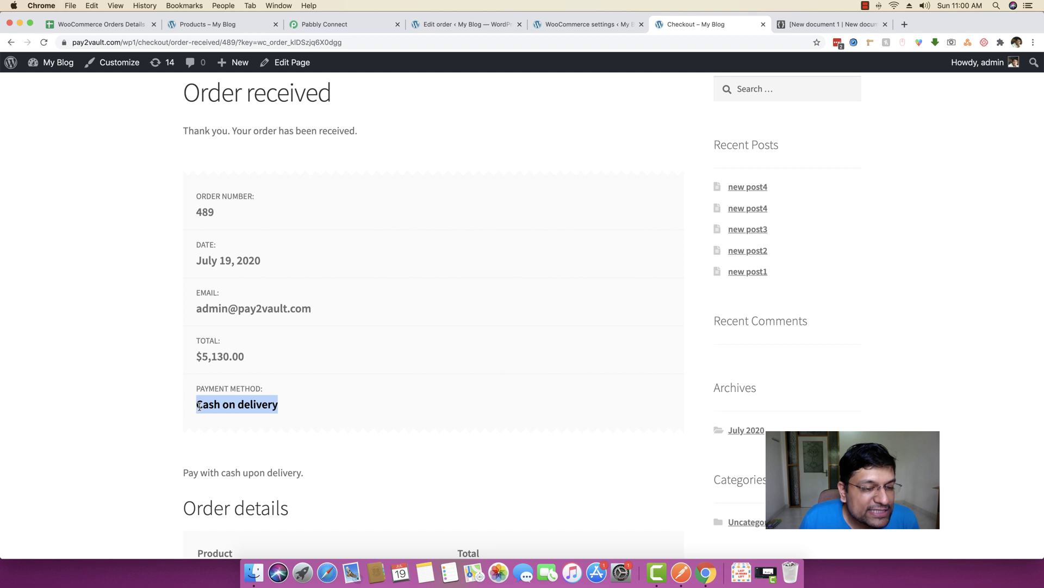
pyautogui.click(175, 408)
pyautogui.scroll(1, 141, 355)
pyautogui.scroll(1, 141, 355)
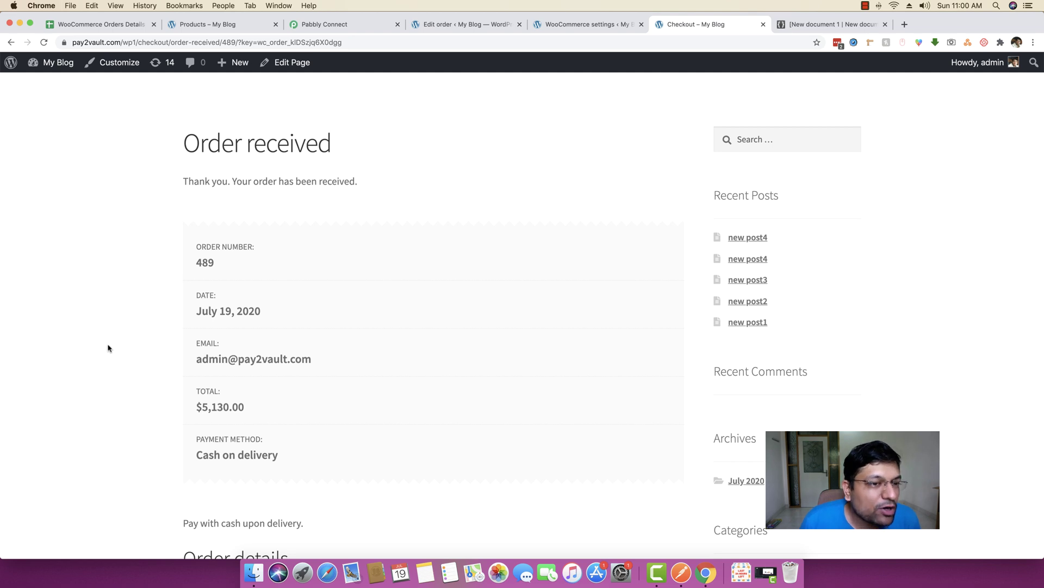
pyautogui.scroll(5, 115, 347)
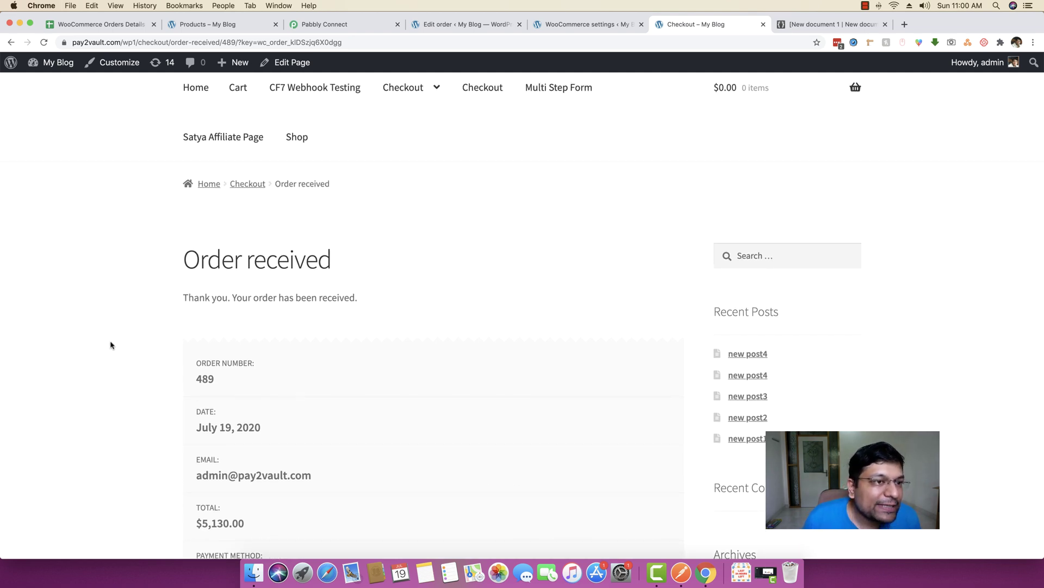
# - In the WooCommerce Orders Details sheet, select rows 3–6 and their order 489 IDs in column A
pyautogui.click(110, 24)
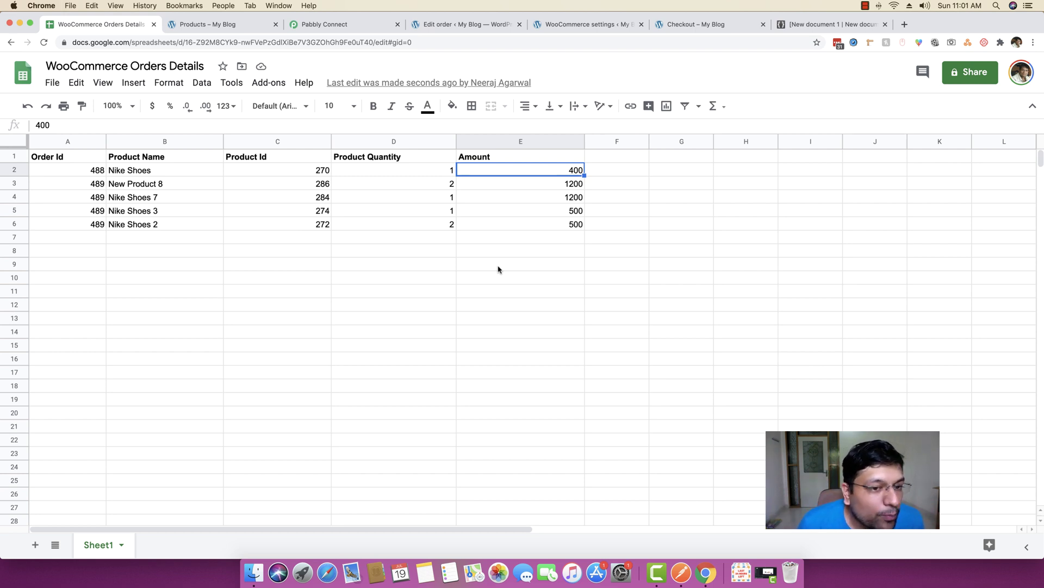
pyautogui.click(382, 291)
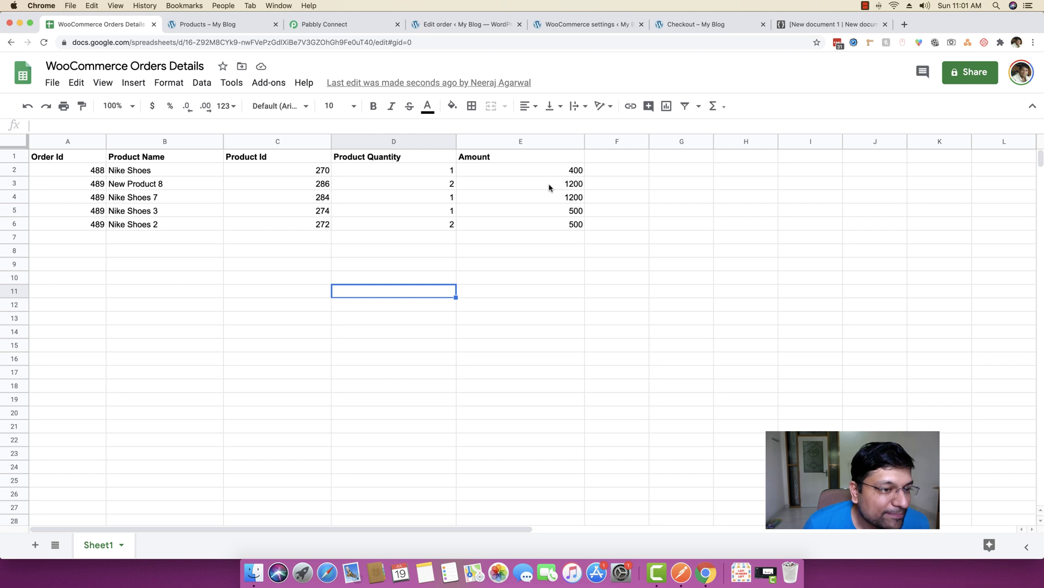
pyautogui.moveTo(79, 184); pyautogui.dragTo(576, 227)
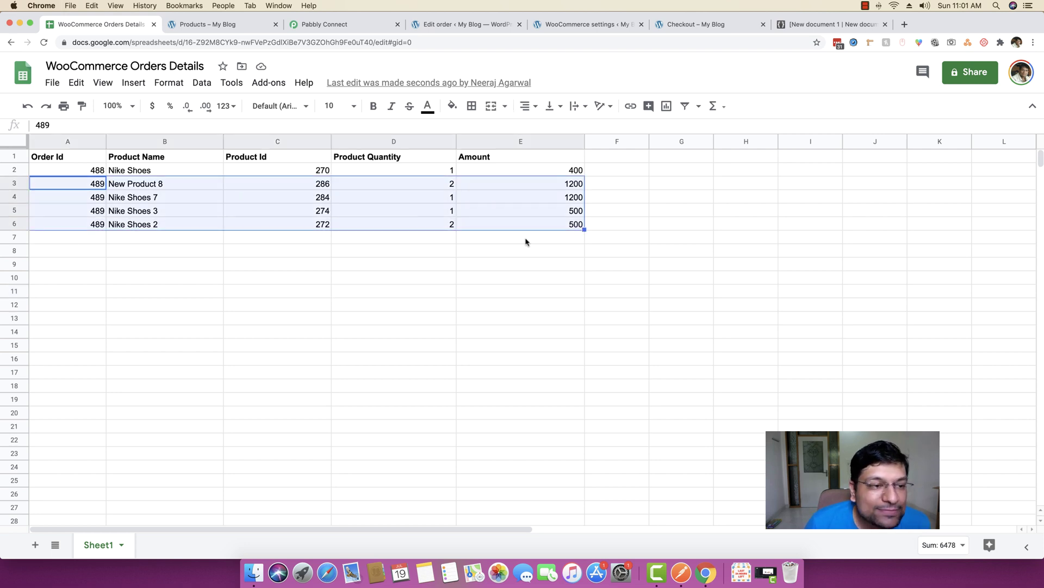
pyautogui.click(80, 254)
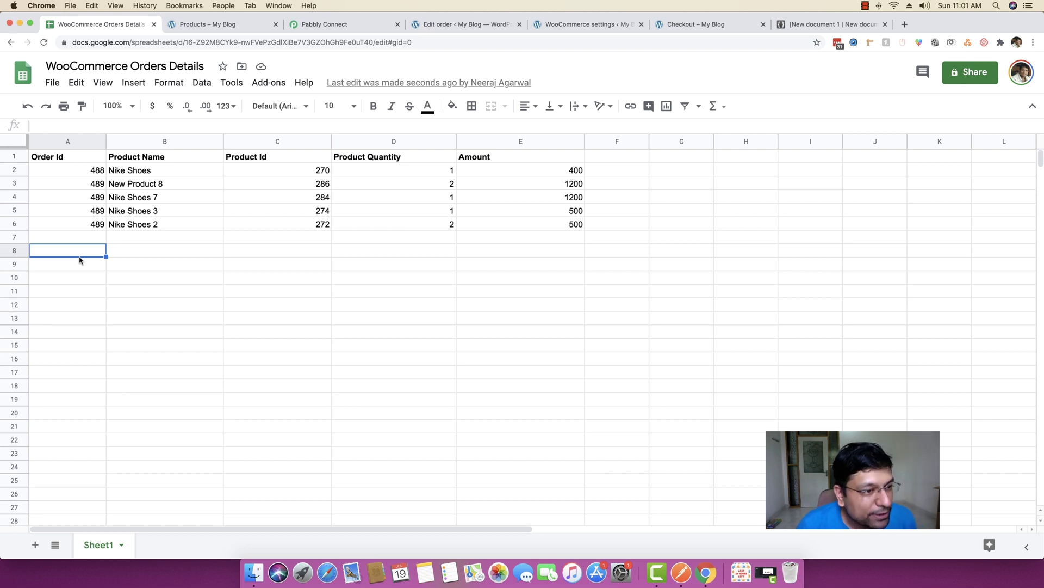
pyautogui.moveTo(86, 188); pyautogui.dragTo(86, 224)
pyautogui.click(84, 254)
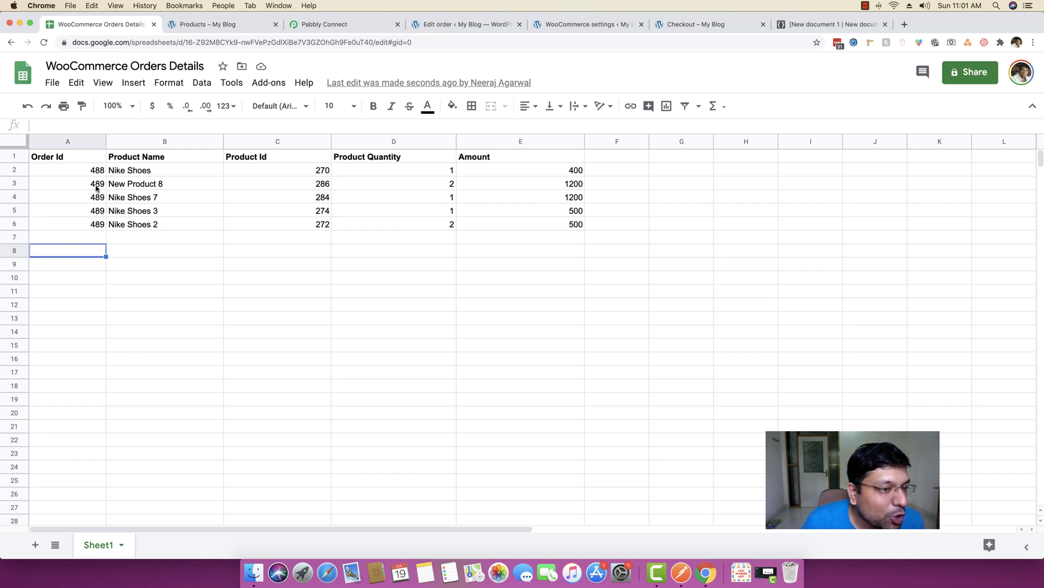